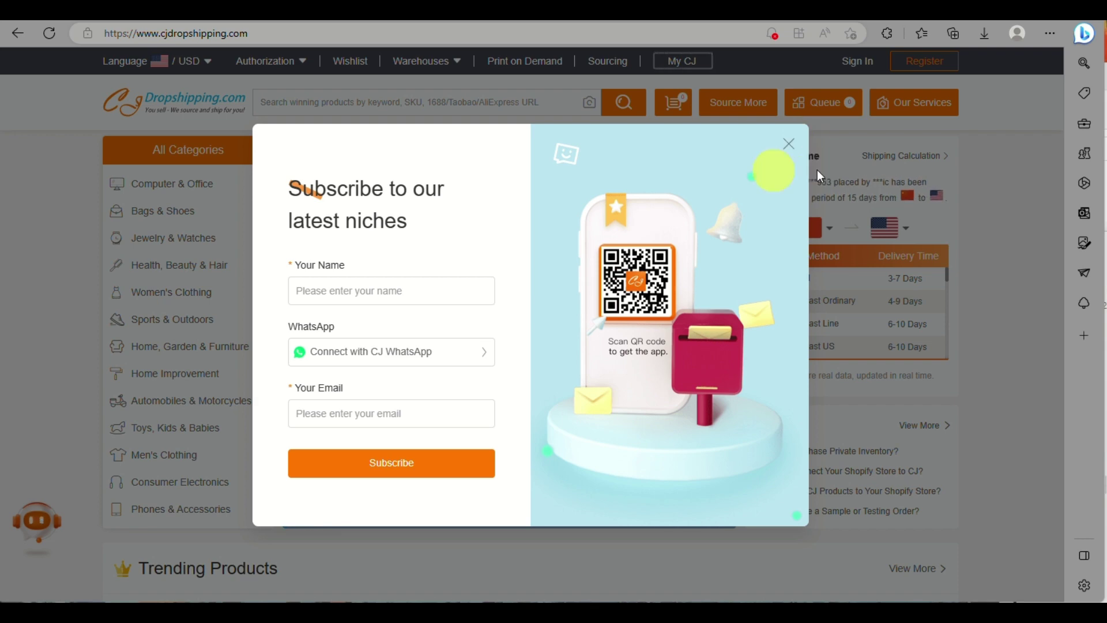
- Dismiss the newsletter subscription popup and open the CJdropshipping sign-in page
left_click(788, 146)
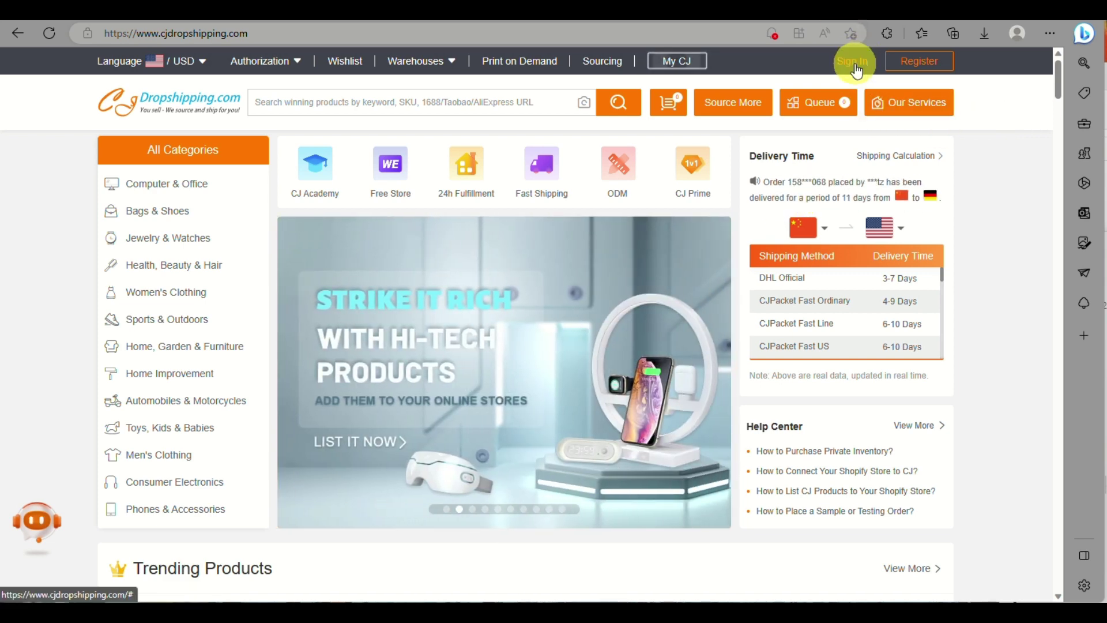
scroll(856, 69, "up", 5, "ctrl")
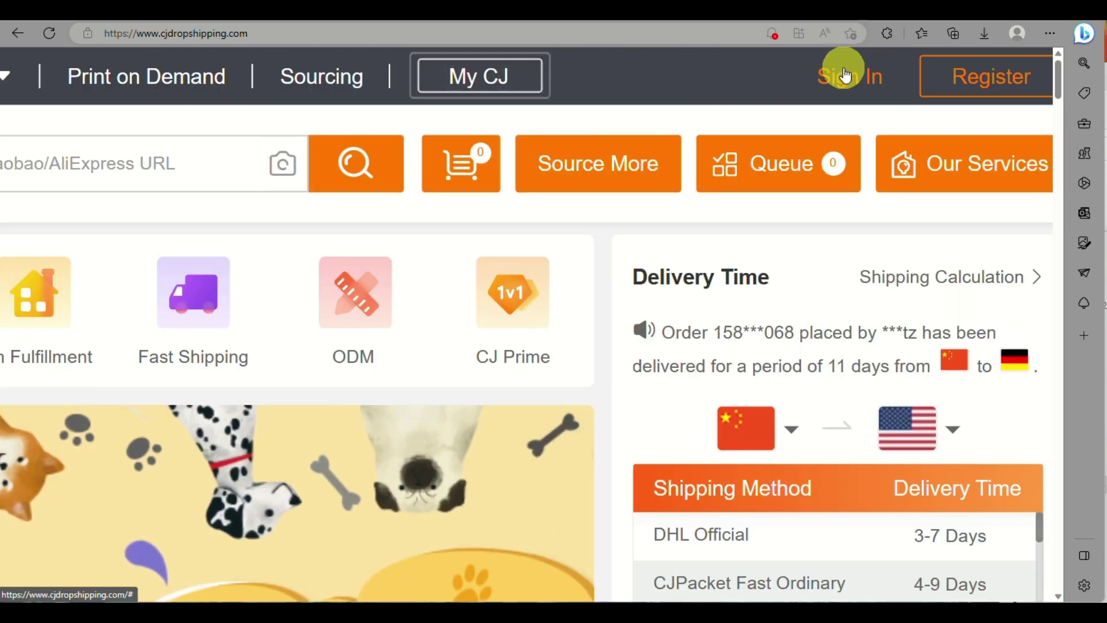
scroll(732, 123, "down", 5, "ctrl")
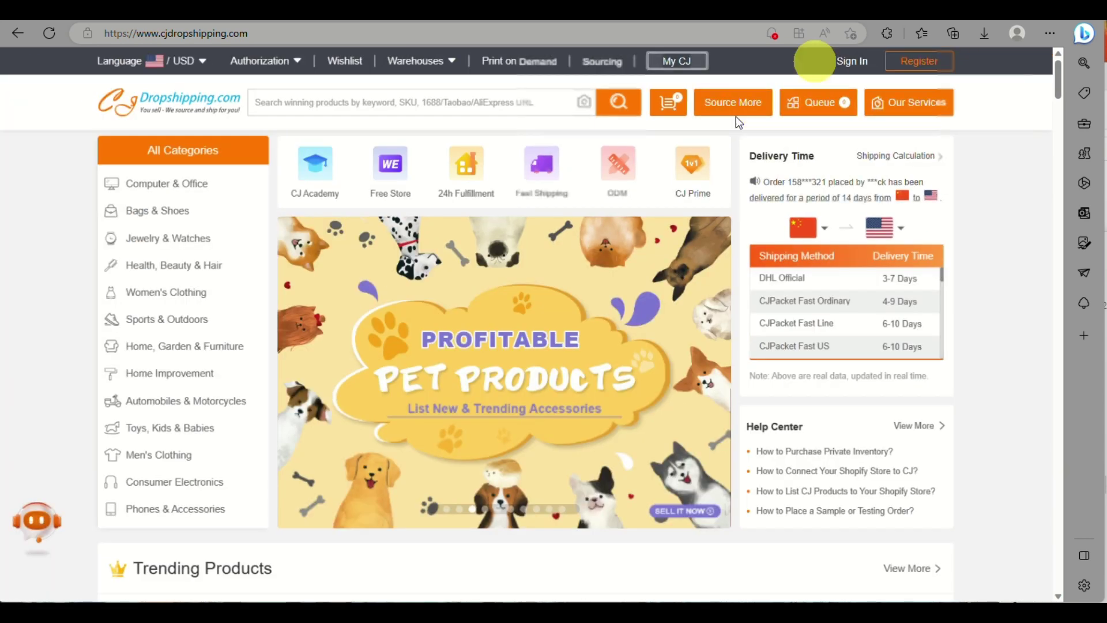
left_click(861, 64)
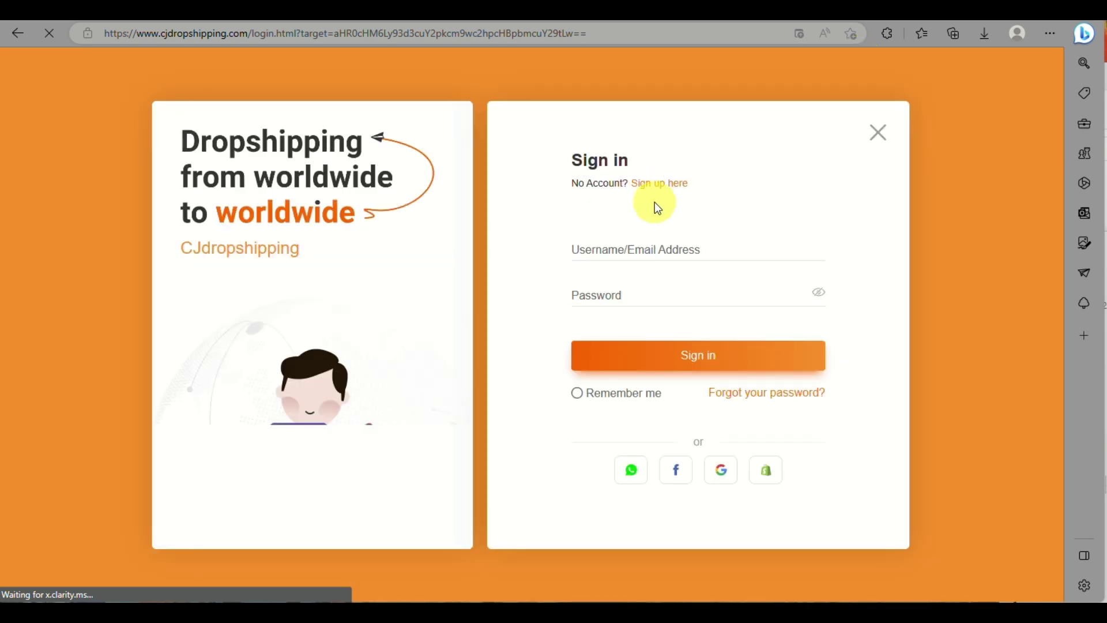
- Sign in to CJdropshipping with the account's email address and password
left_click(670, 251)
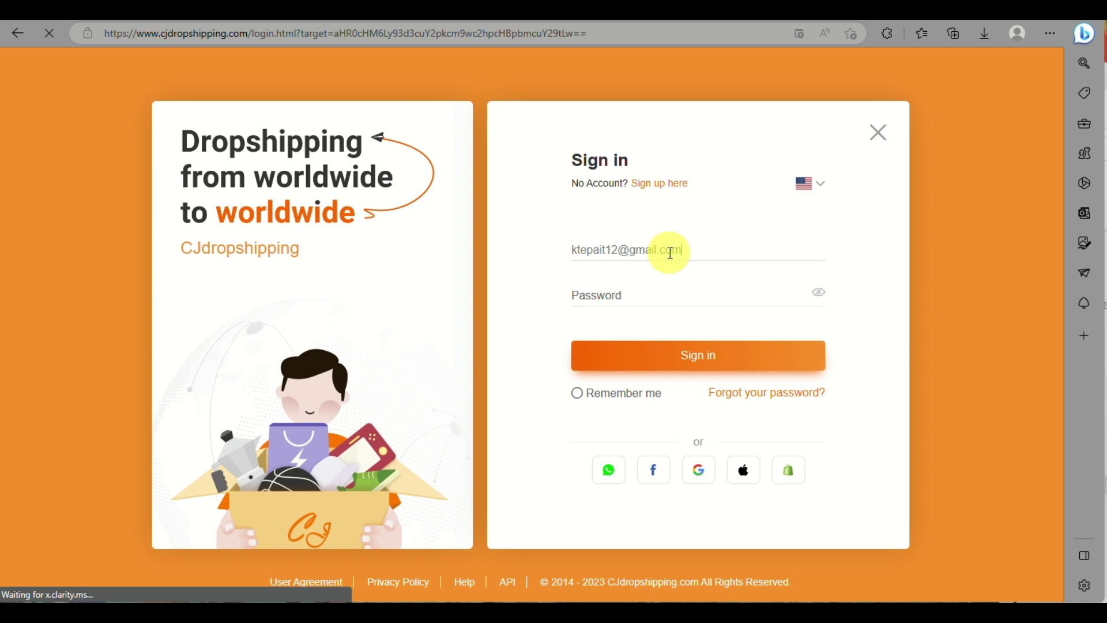
left_click(658, 290)
type("••••")
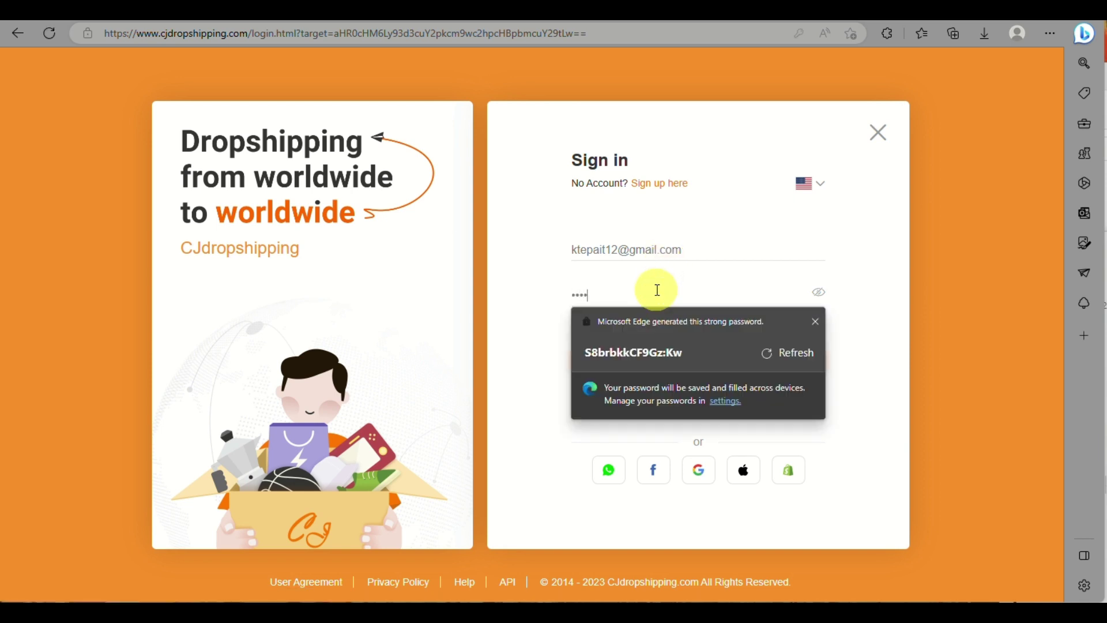
type("••••")
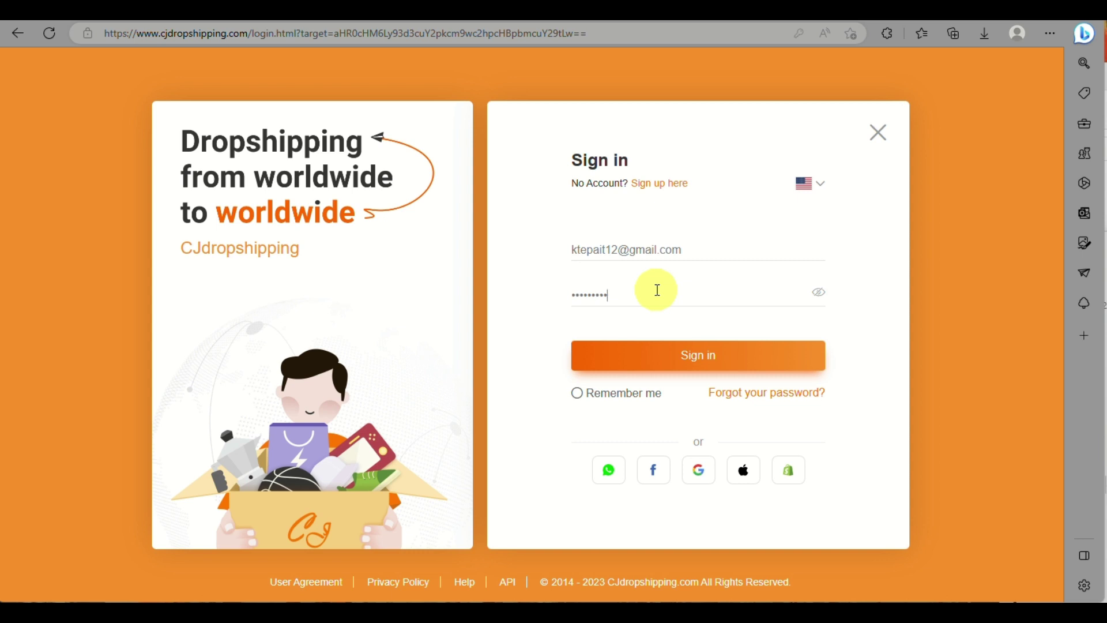
left_click(719, 363)
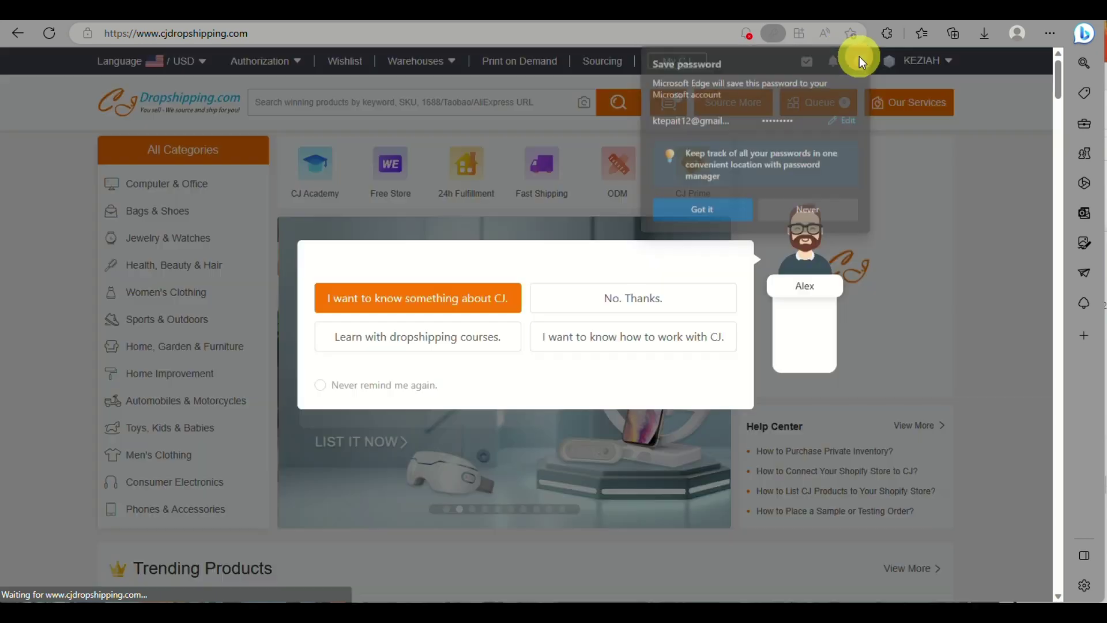
- Dismiss the save-password prompt and the assistant popup, and open the My CJ dashboard
left_click(857, 55)
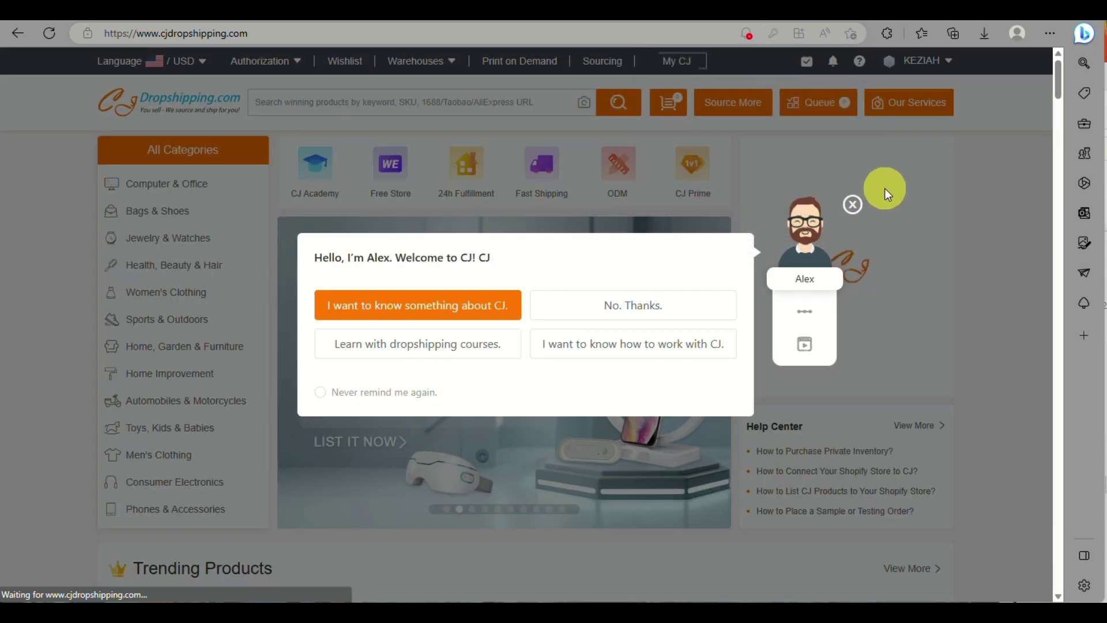
left_click(852, 208)
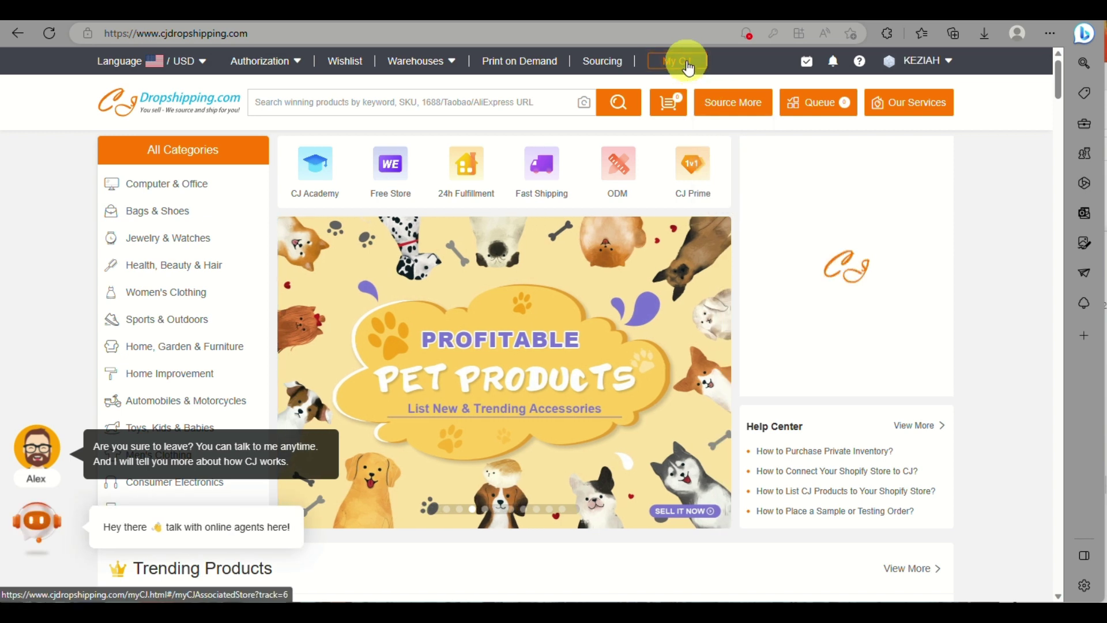
left_click(689, 68)
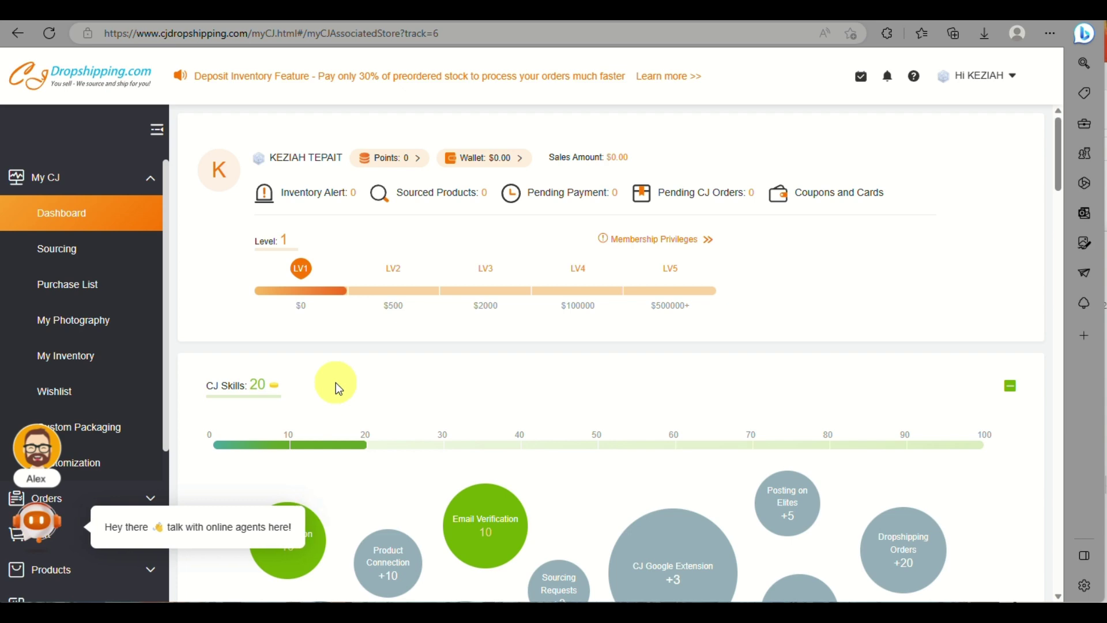
scroll(335, 383, "down", 5)
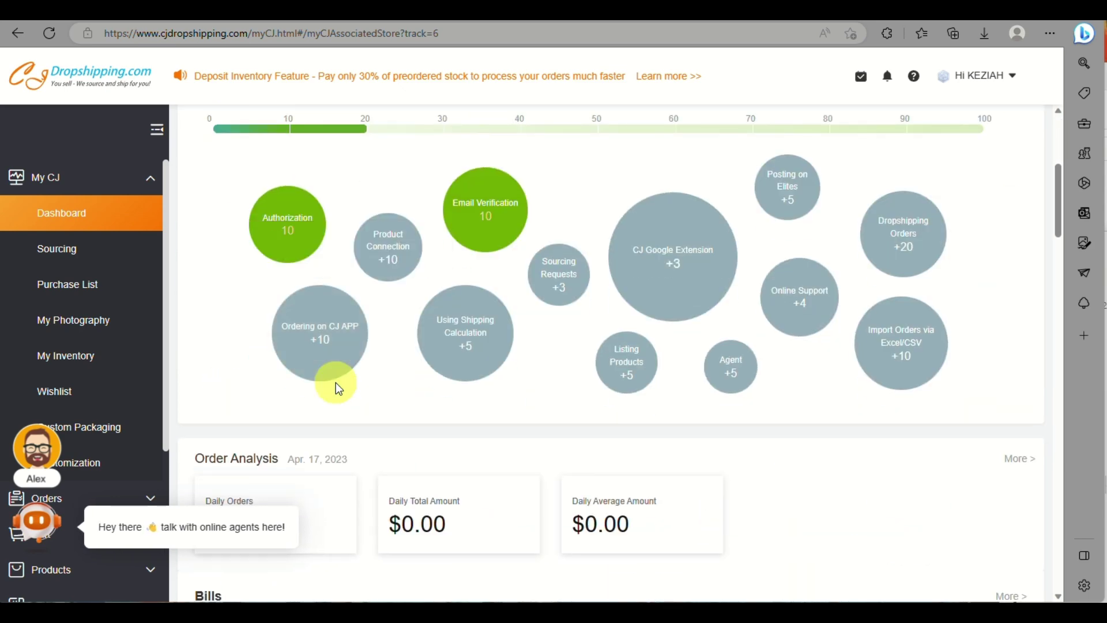
scroll(336, 383, "down", 3)
scroll(336, 383, "up", 8)
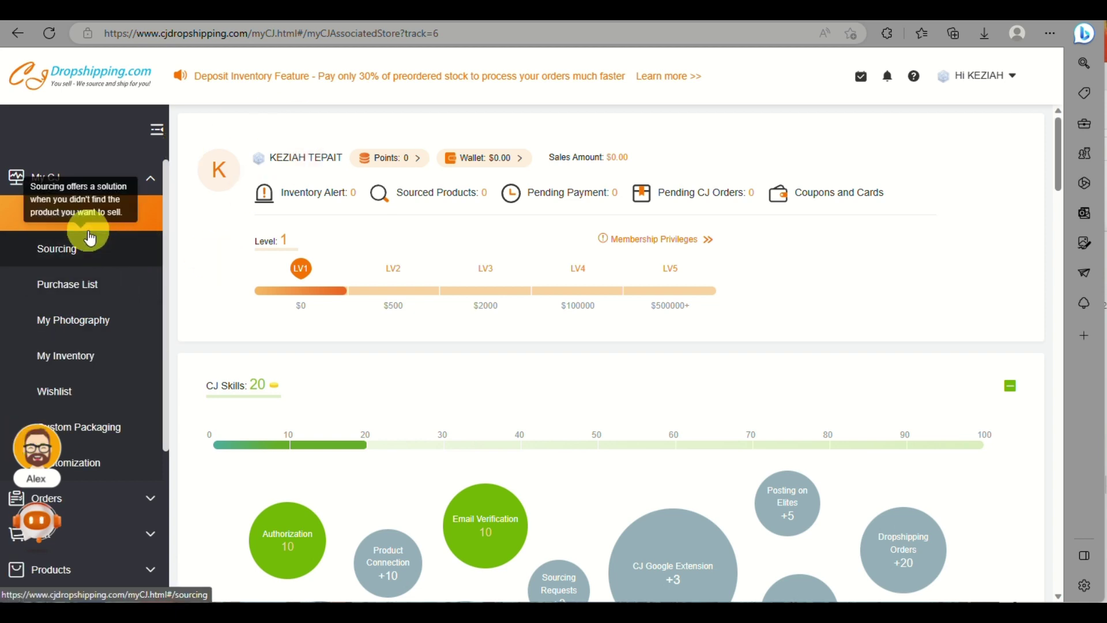
- Open the Shopify page under Store Authorization
left_click(107, 287)
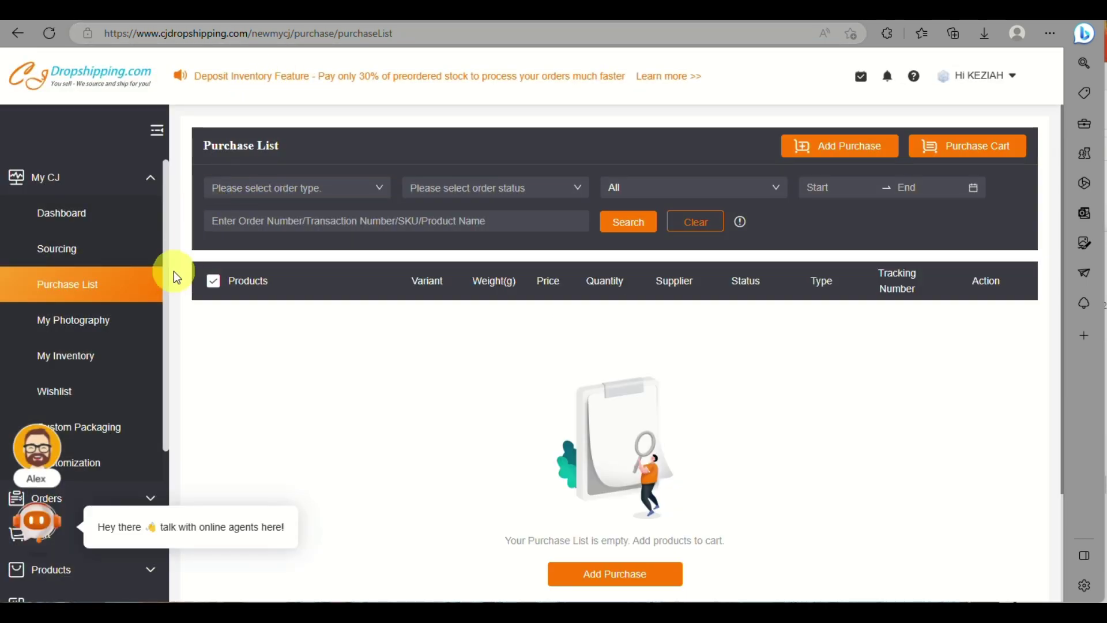
scroll(41, 305, "down", 4)
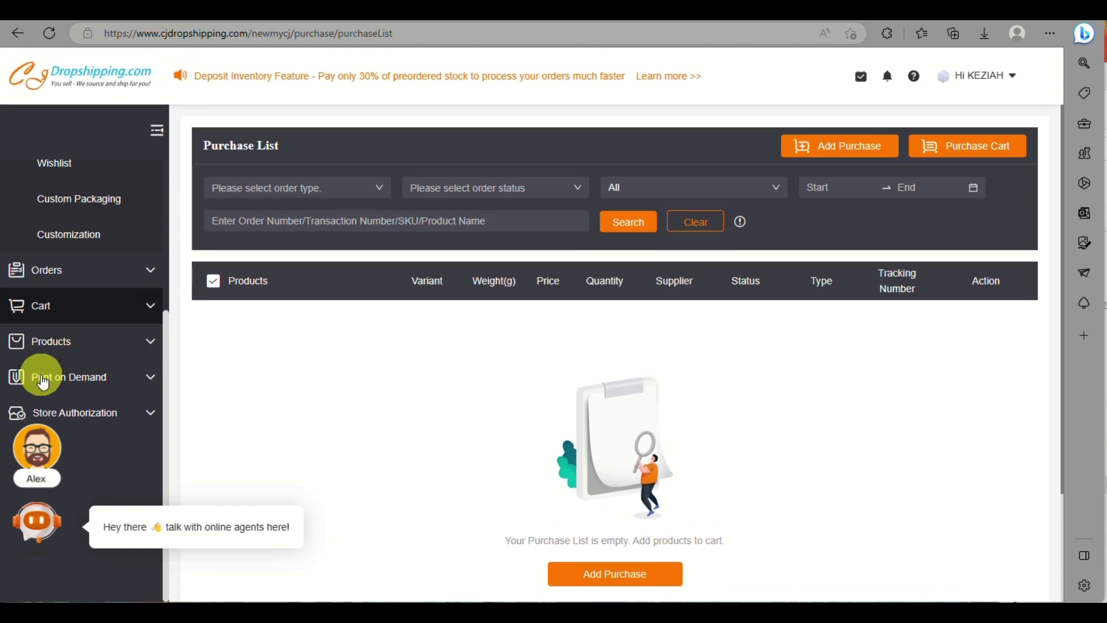
left_click(108, 415)
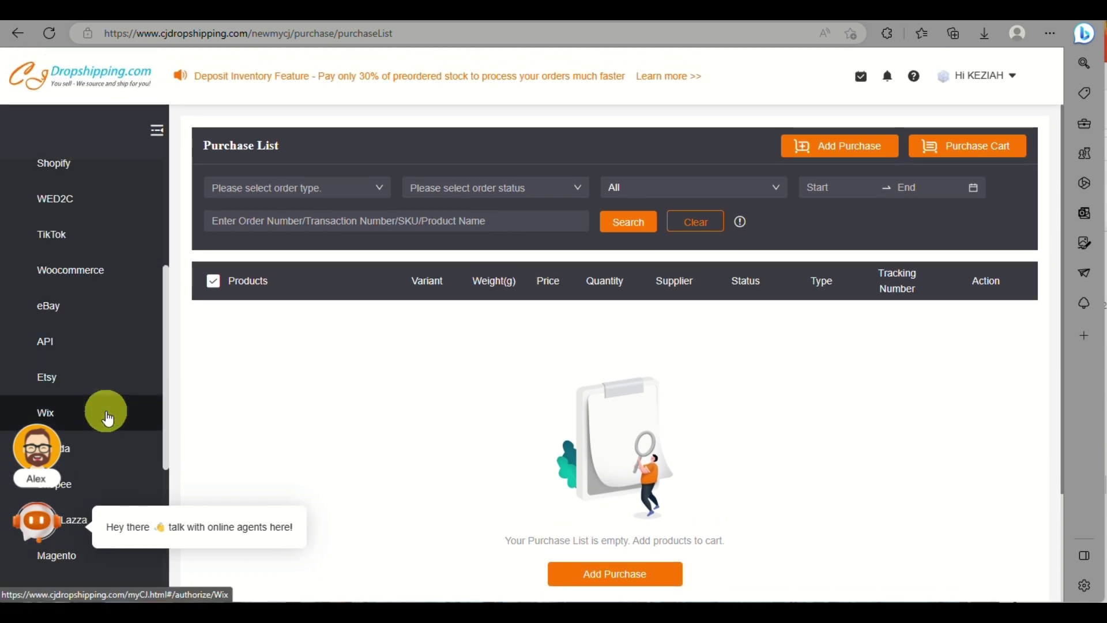
scroll(108, 418, "up", 3)
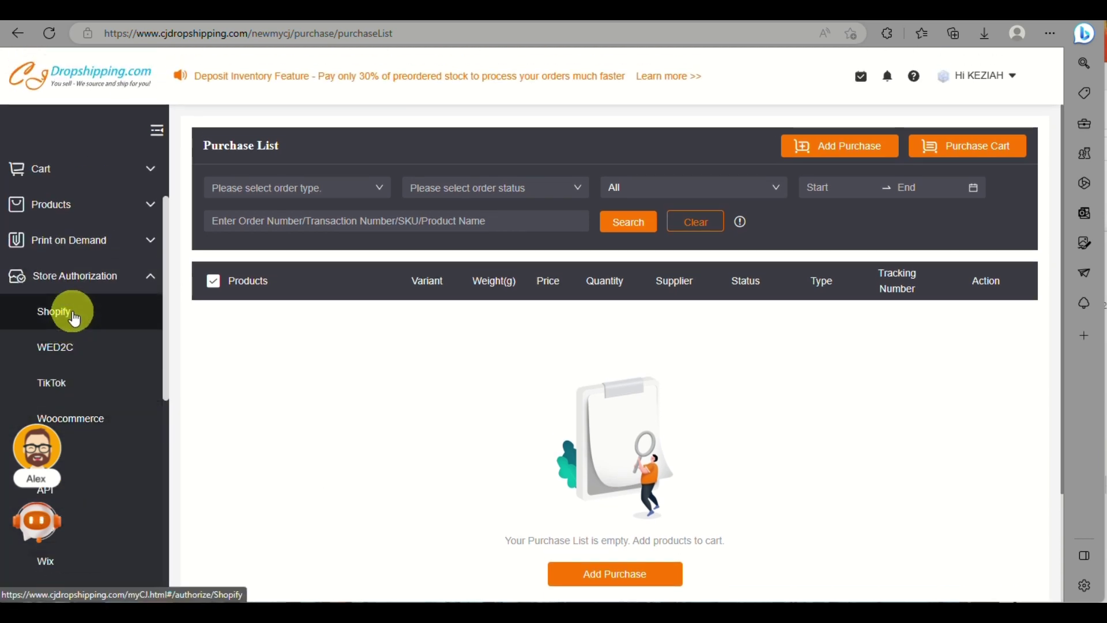
scroll(74, 318, "up", 7)
scroll(75, 317, "down", 3)
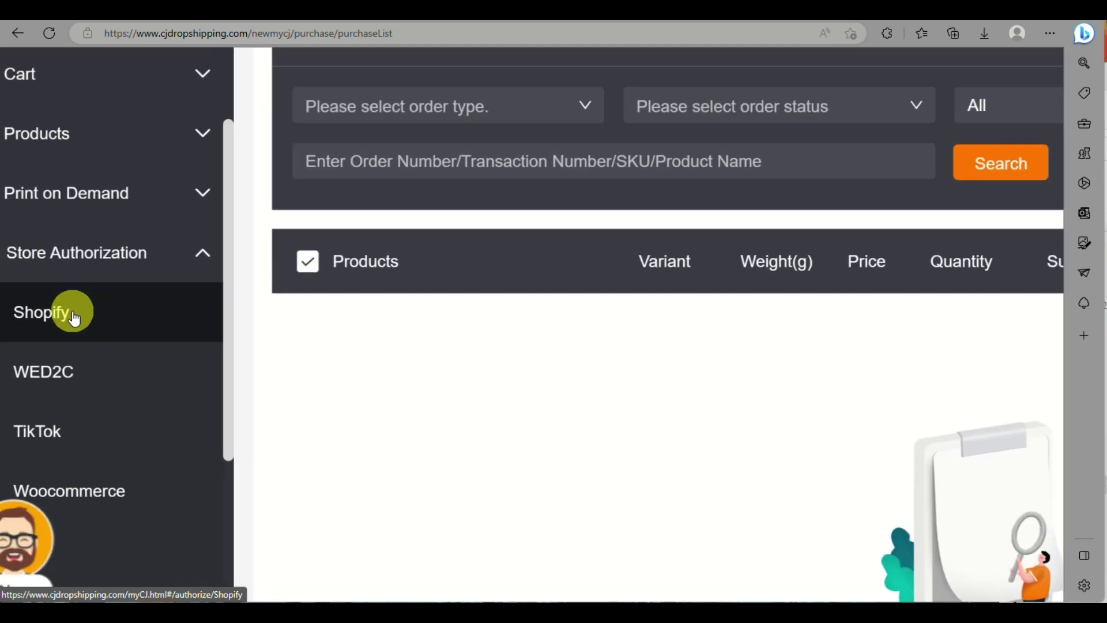
scroll(14, 320, "up", 4)
scroll(14, 320, "down", 5)
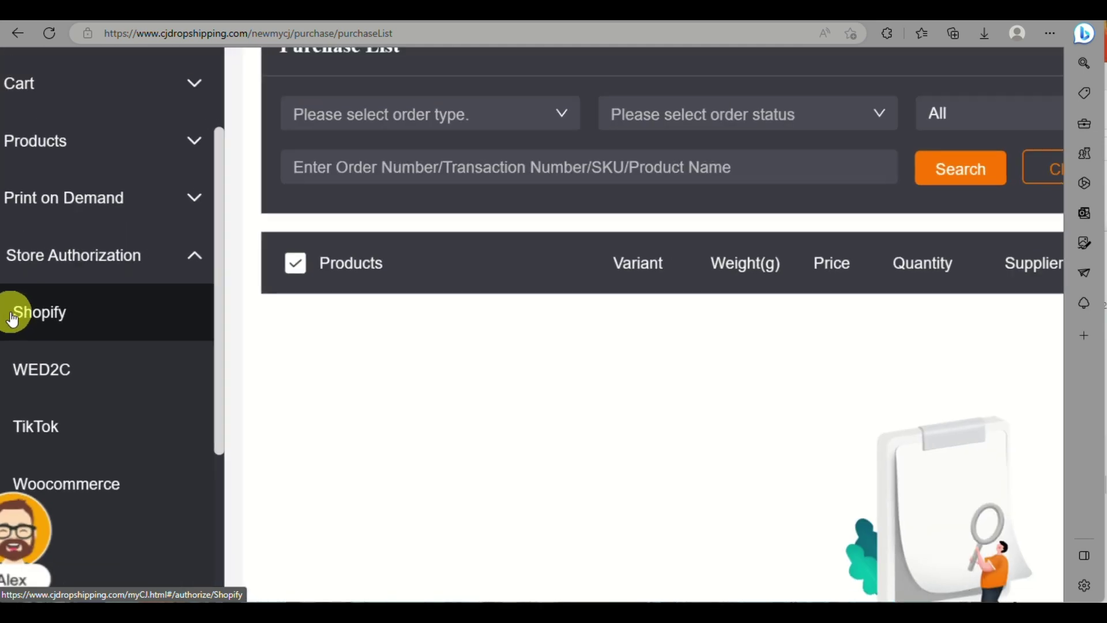
scroll(12, 319, "down", 2)
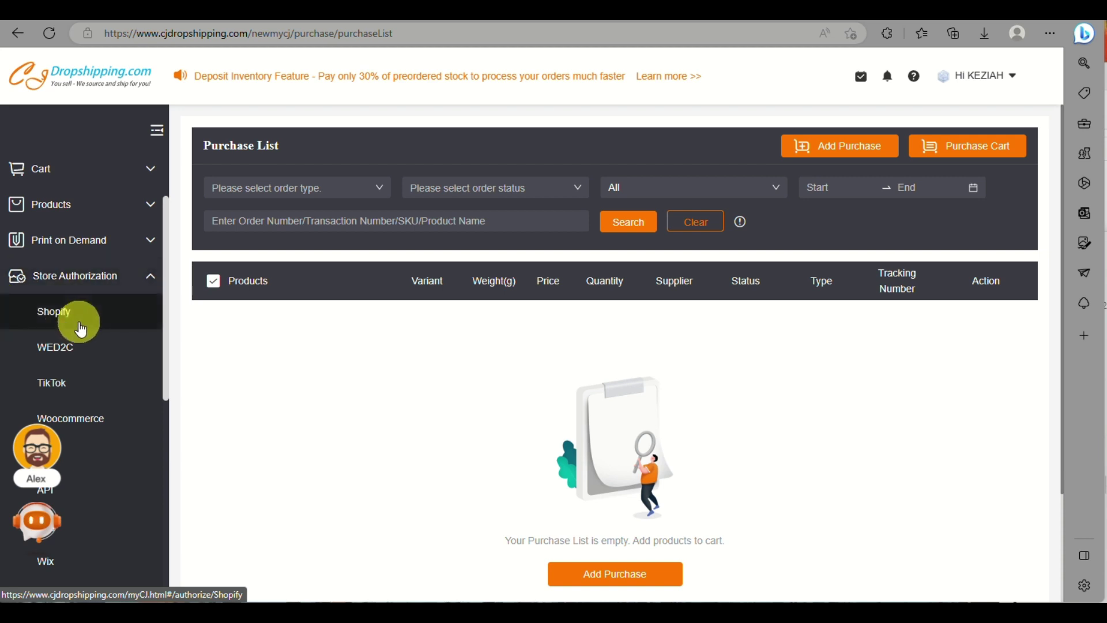
left_click(51, 322)
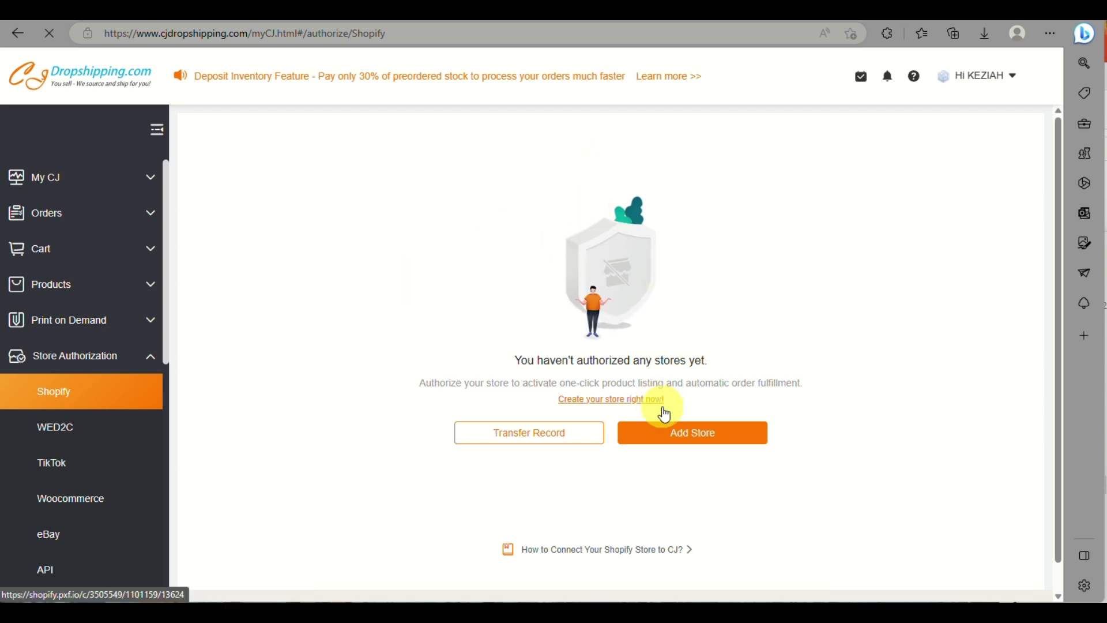
- Add a Shopify store, dismiss the assistant popup, and start the authorization to reach the CJdropshipping listing in the Shopify App Store
left_click(703, 433)
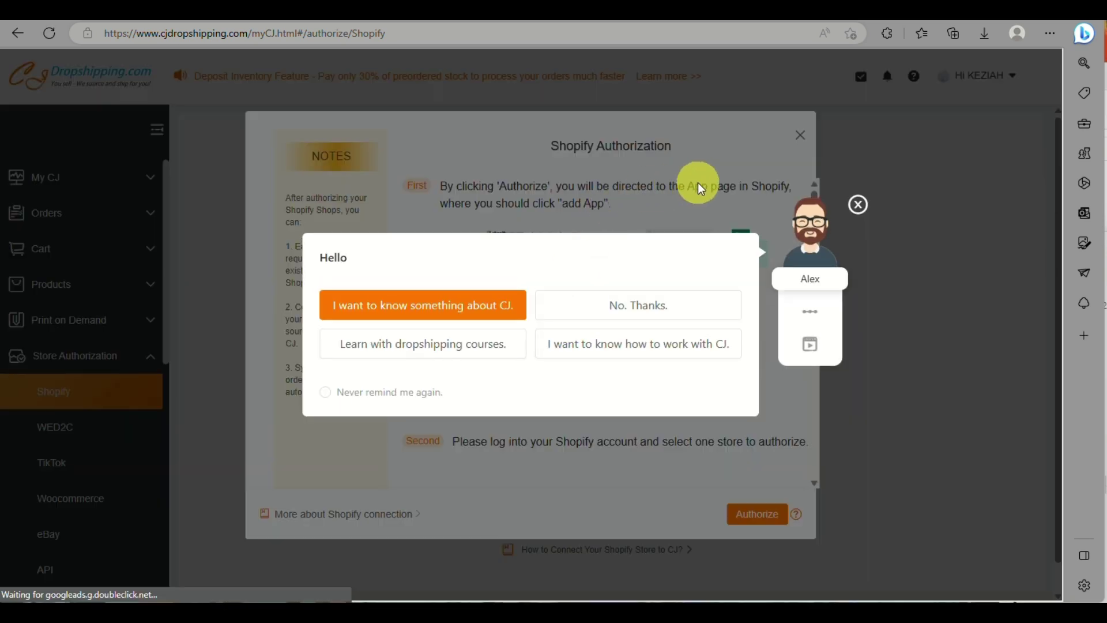
left_click(858, 204)
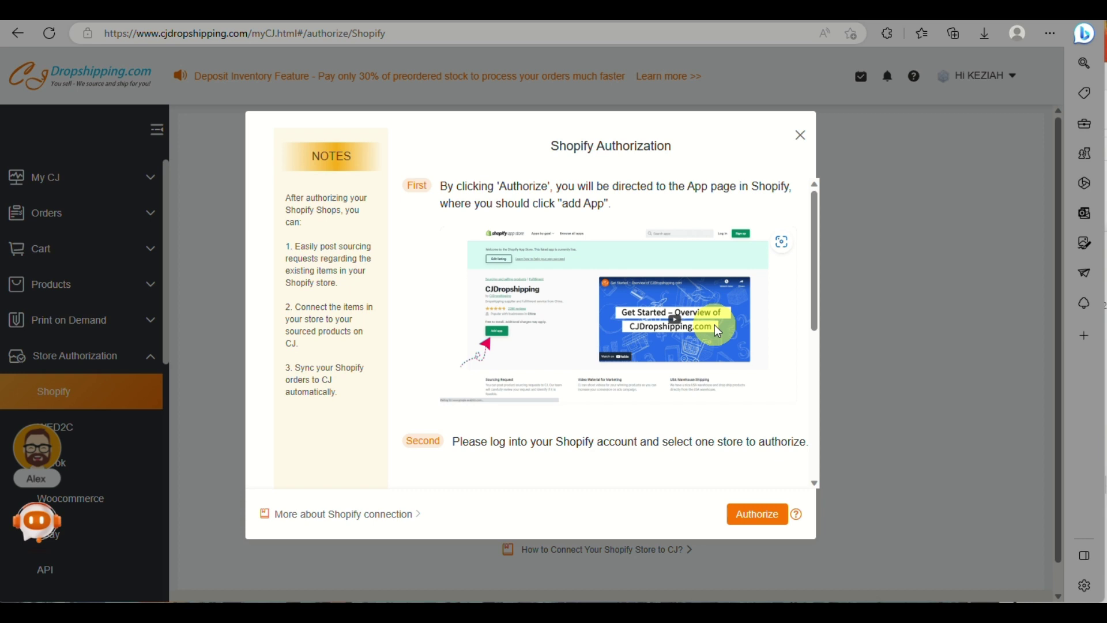
left_click(754, 509)
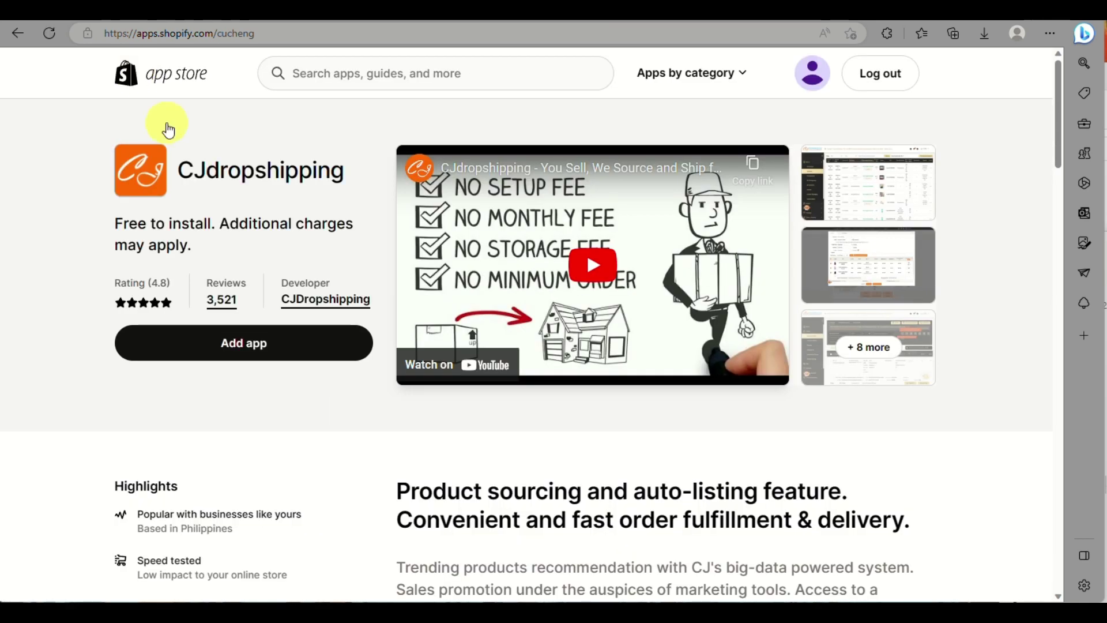
- Add the CJdropshipping app to the Shopify store samplesstore and install it
left_click(244, 342)
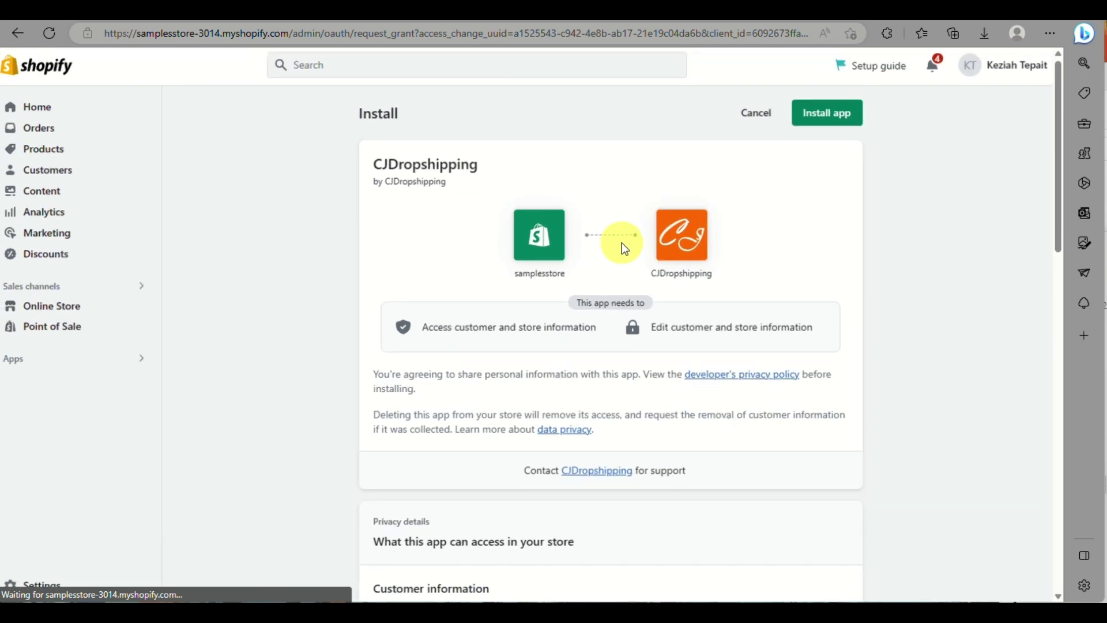
scroll(830, 116, "up", 5)
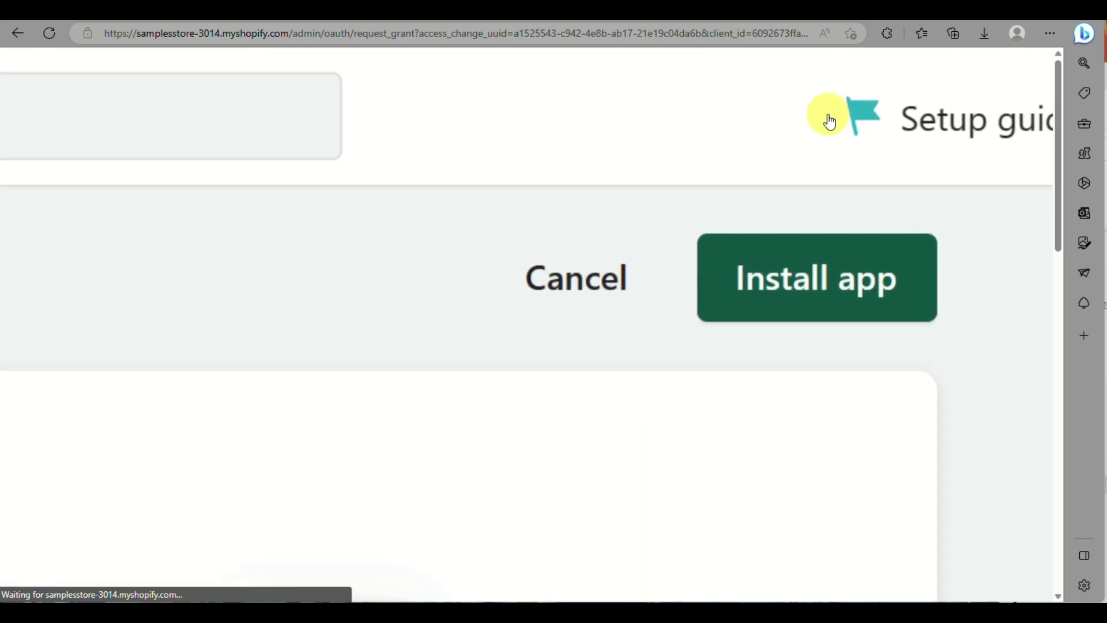
scroll(830, 122, "down", 5)
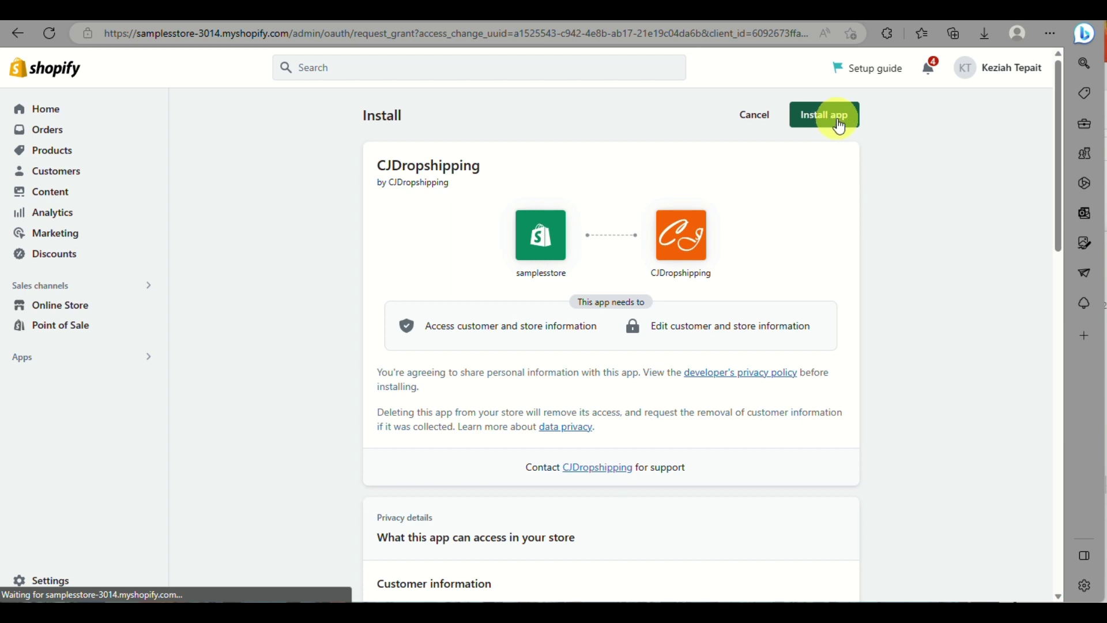
left_click(840, 126)
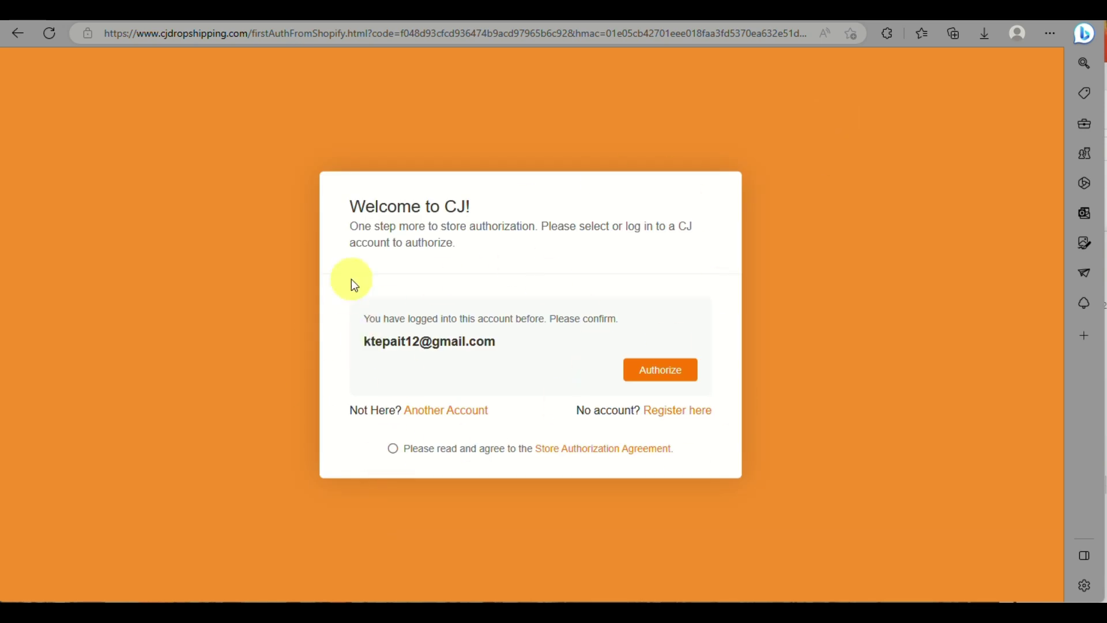
- Agree to the Store Authorization Agreement and authorize the already logged-in CJ account for the store
left_click(662, 383)
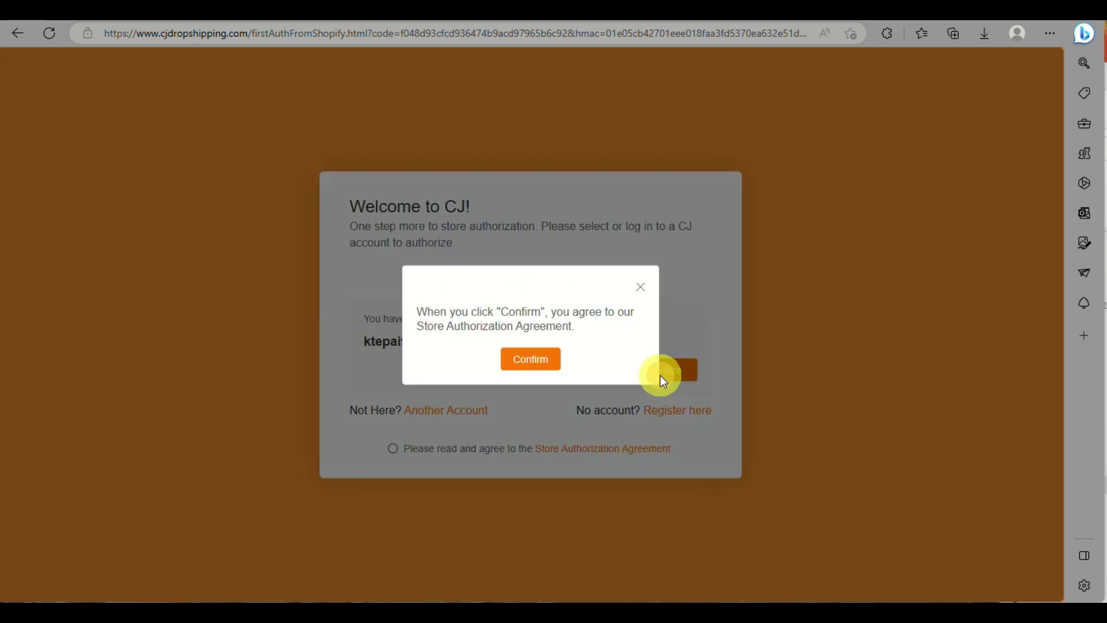
left_click(542, 366)
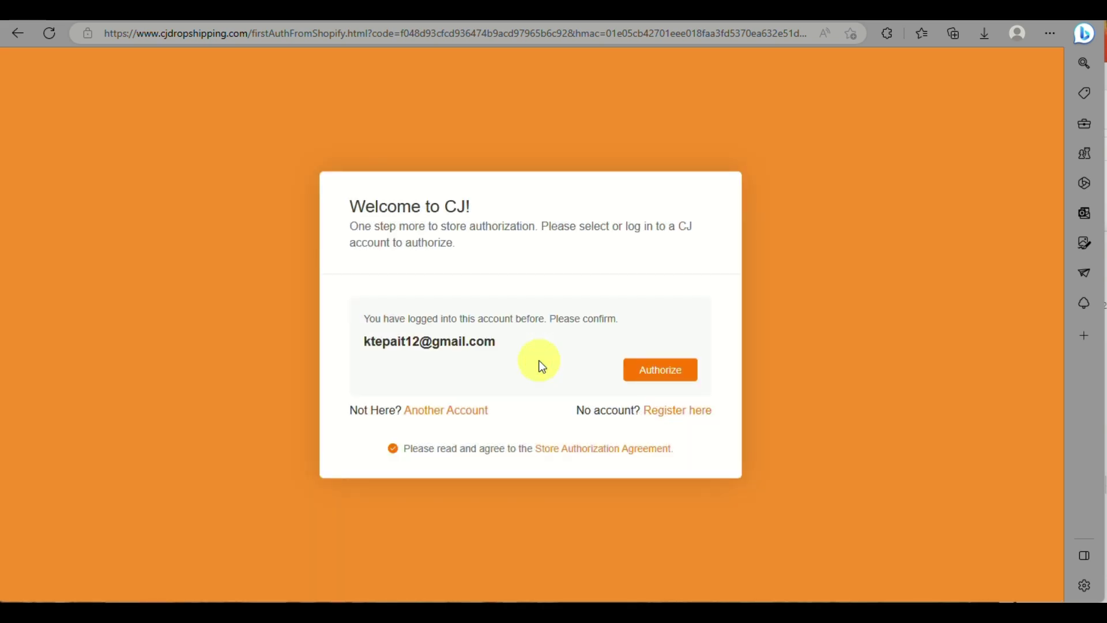
left_click(645, 369)
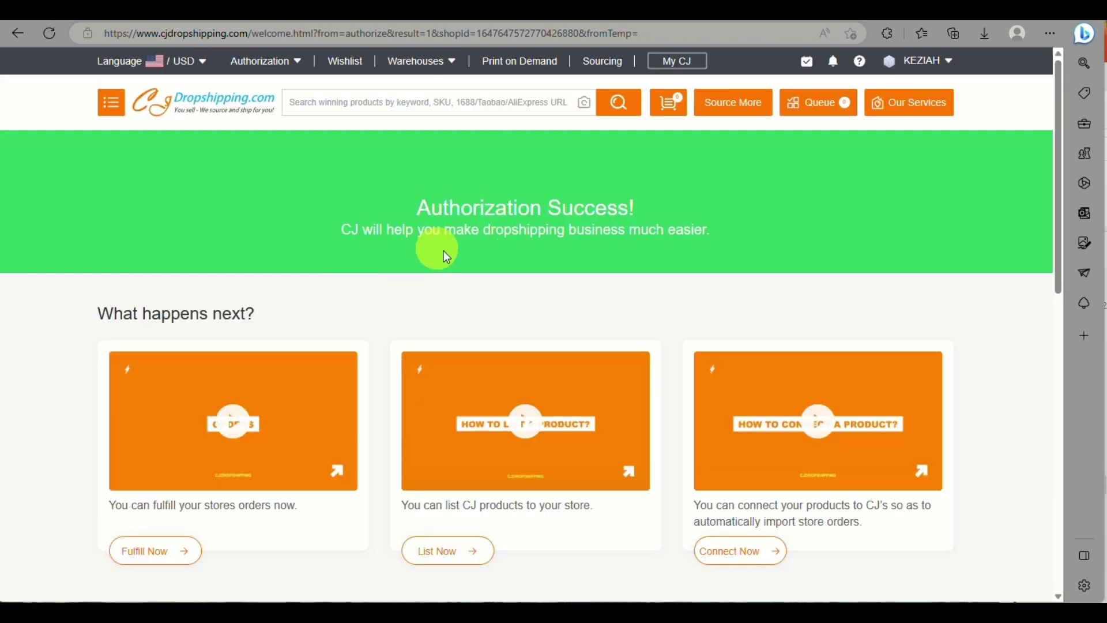
- Dismiss the assistant popup on the authorization page and return to the My CJ dashboard
scroll(491, 227, "up", 5)
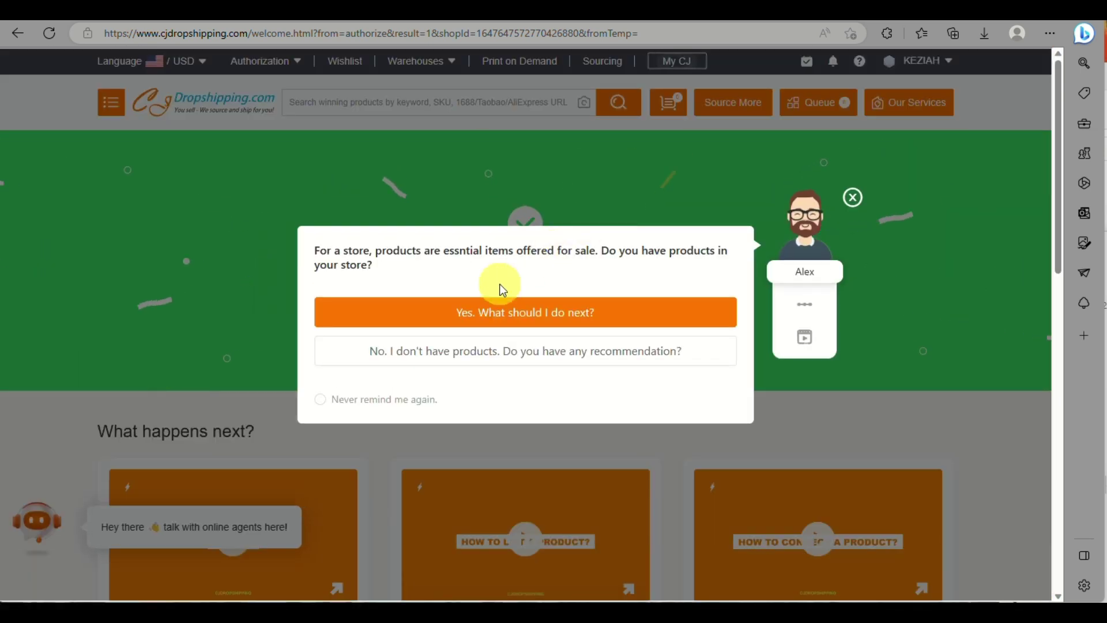
left_click(852, 201)
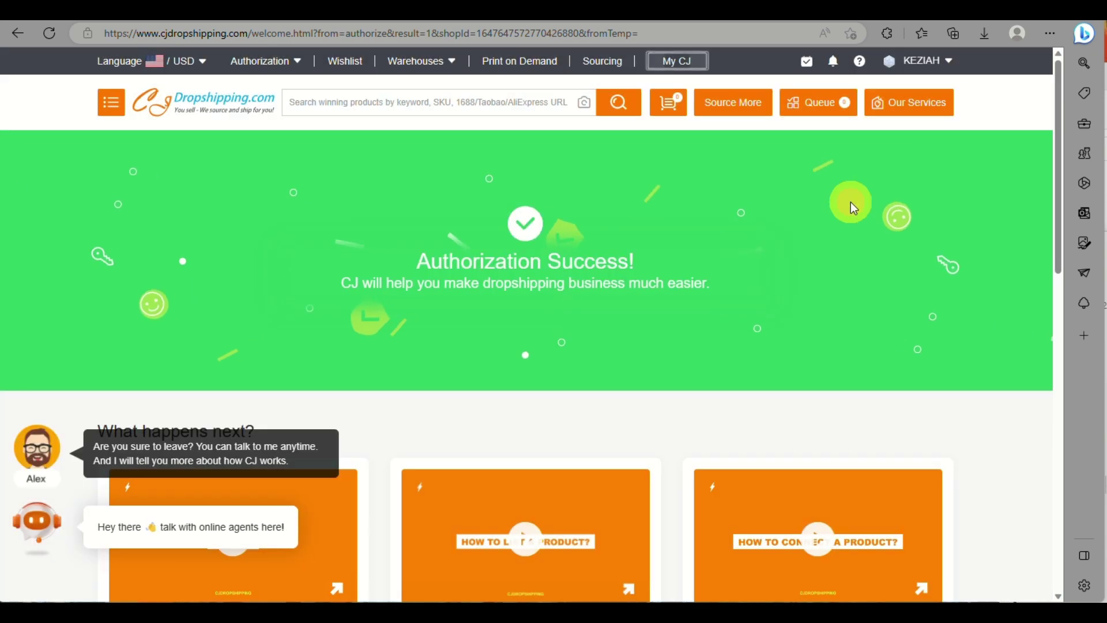
scroll(634, 240, "down", 4)
scroll(634, 240, "up", 4)
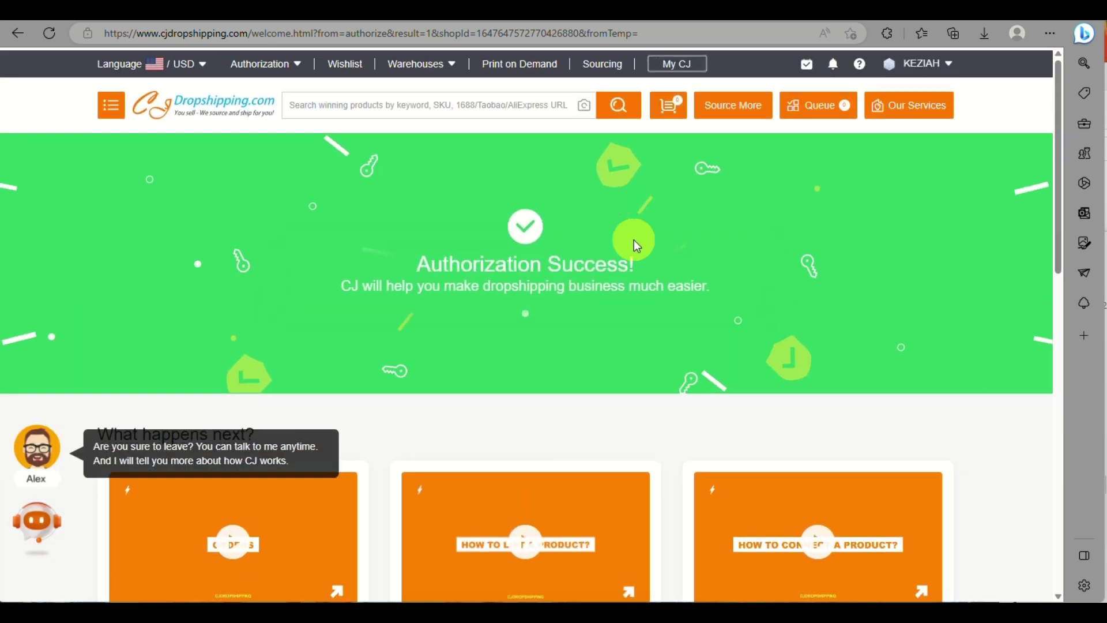
left_click(683, 63)
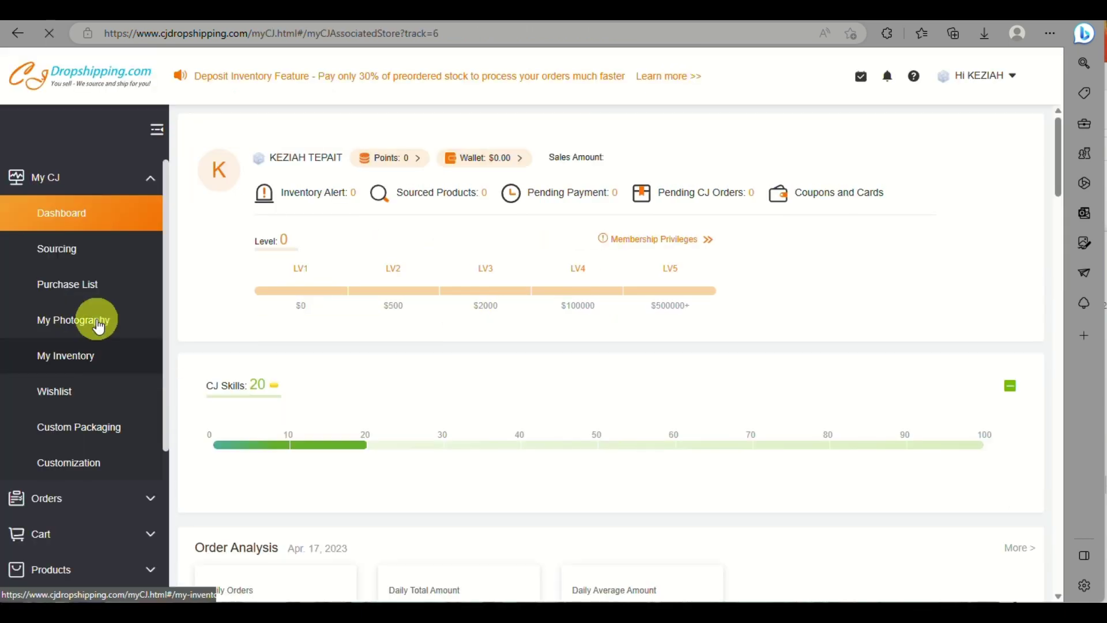
- Open the Shopify store authorization list and check the authorization and status options of the samplesstore store
scroll(140, 446, "down", 3)
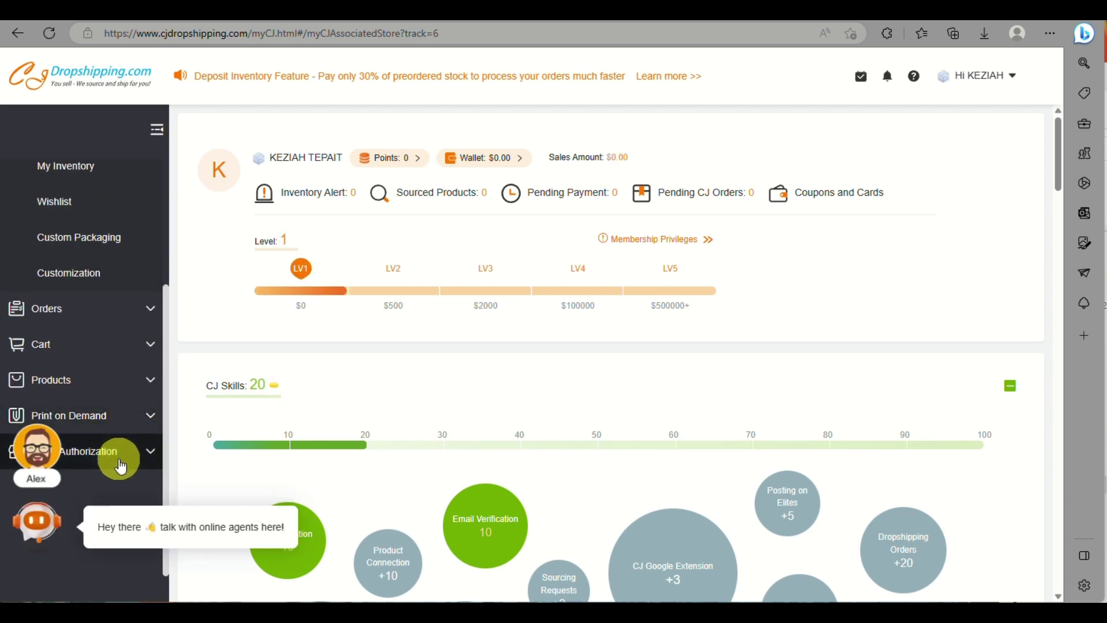
left_click(119, 455)
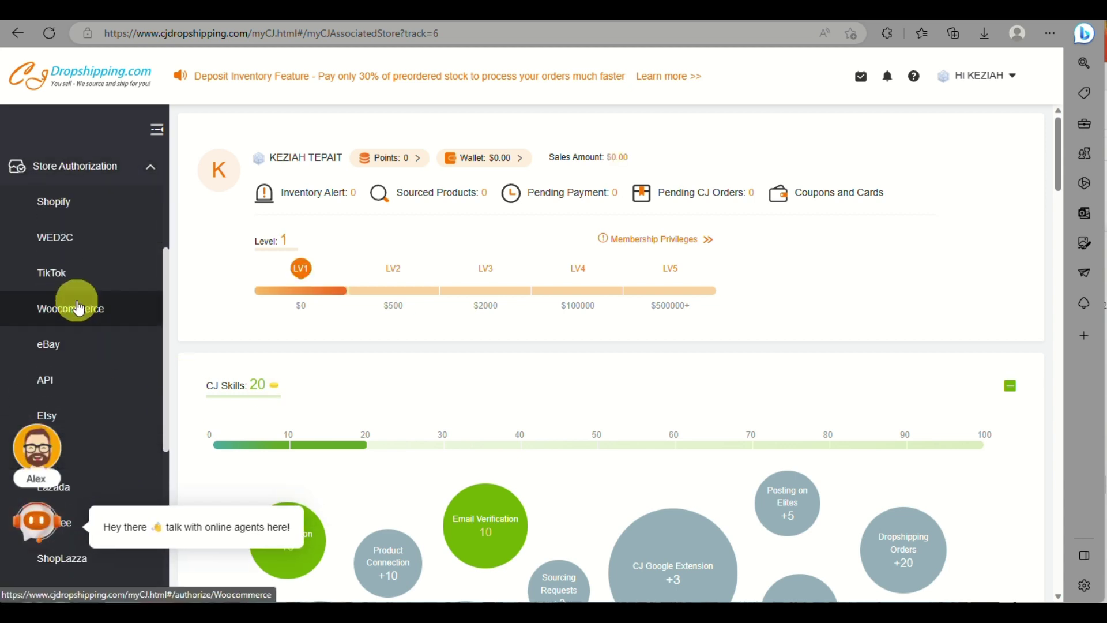
left_click(98, 205)
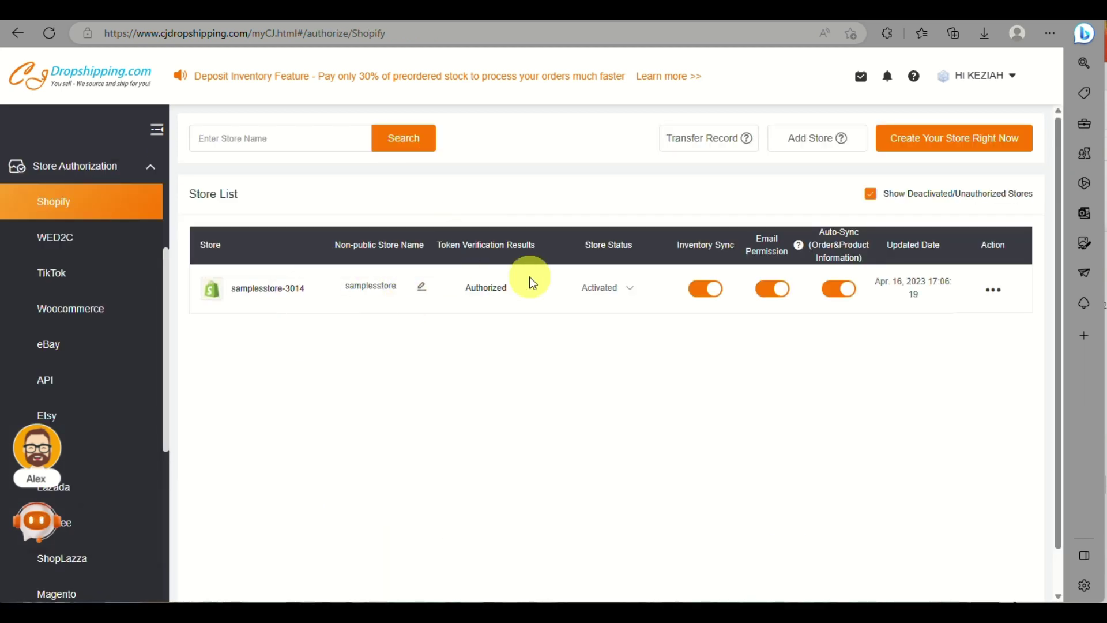
mouse_move(613, 292)
scroll(614, 292, "up", 5)
scroll(613, 292, "down", 5)
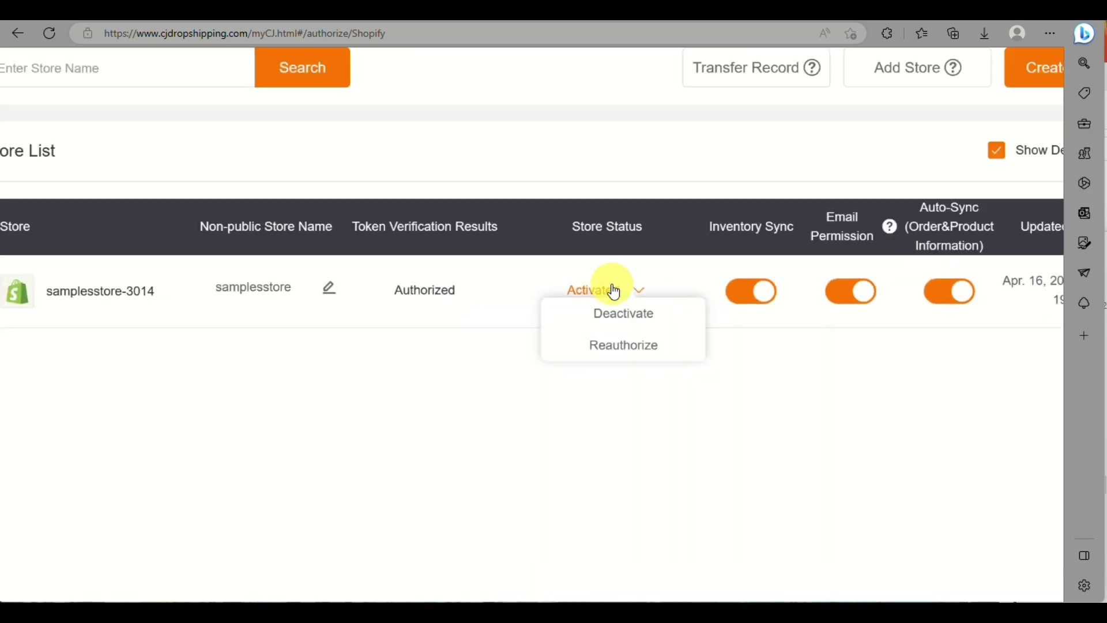
- Open the Purchase List under My CJ and start adding a purchase
scroll(107, 260, "up", 3)
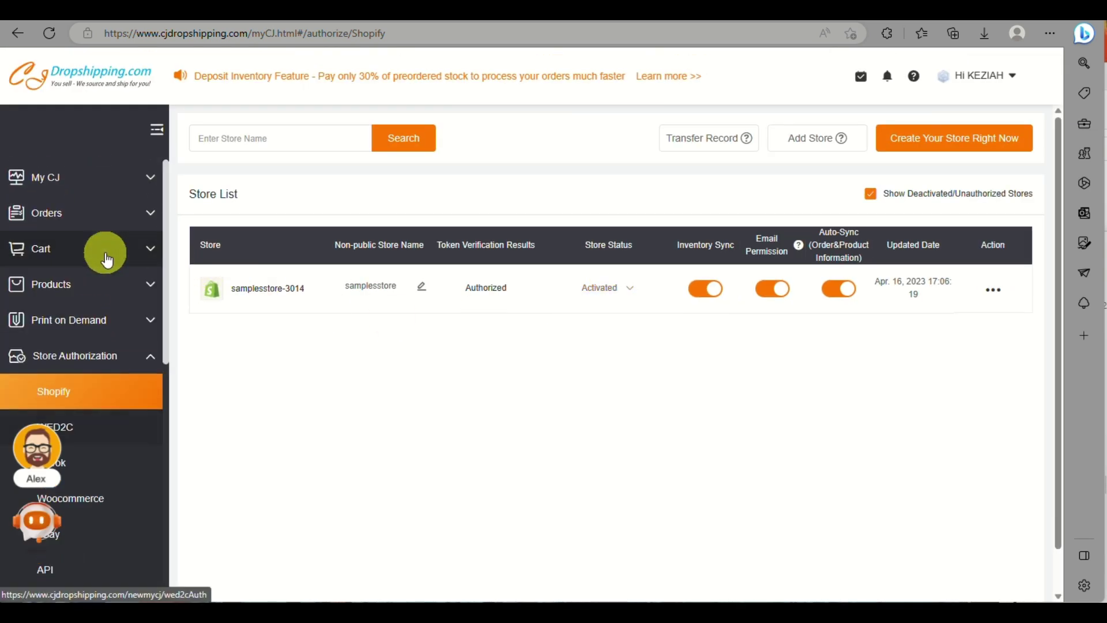
left_click(100, 291)
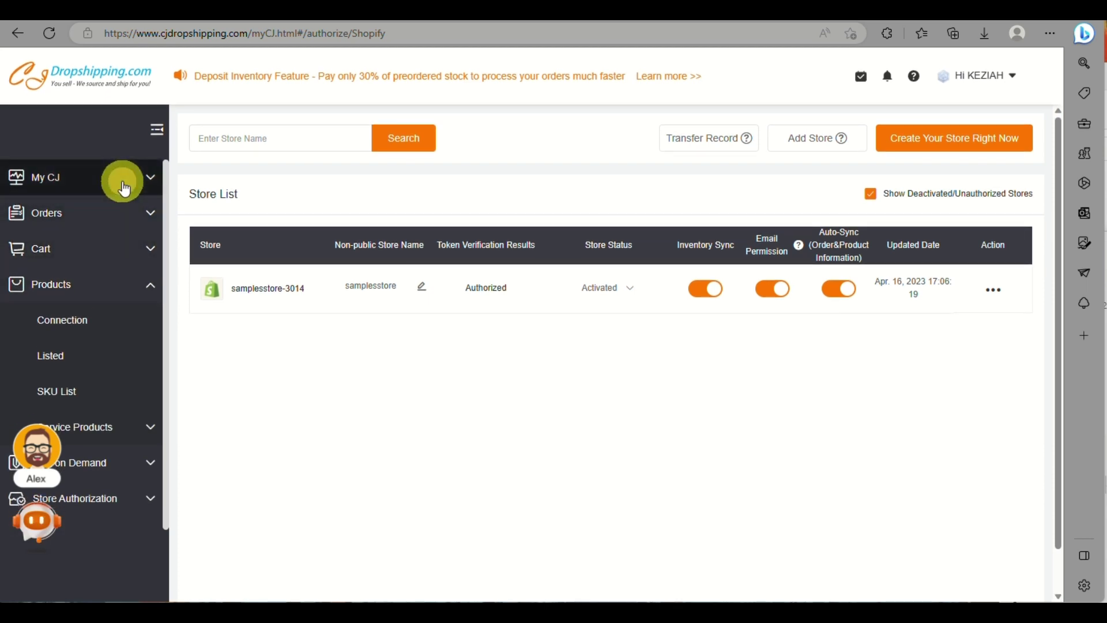
left_click(124, 186)
left_click(108, 292)
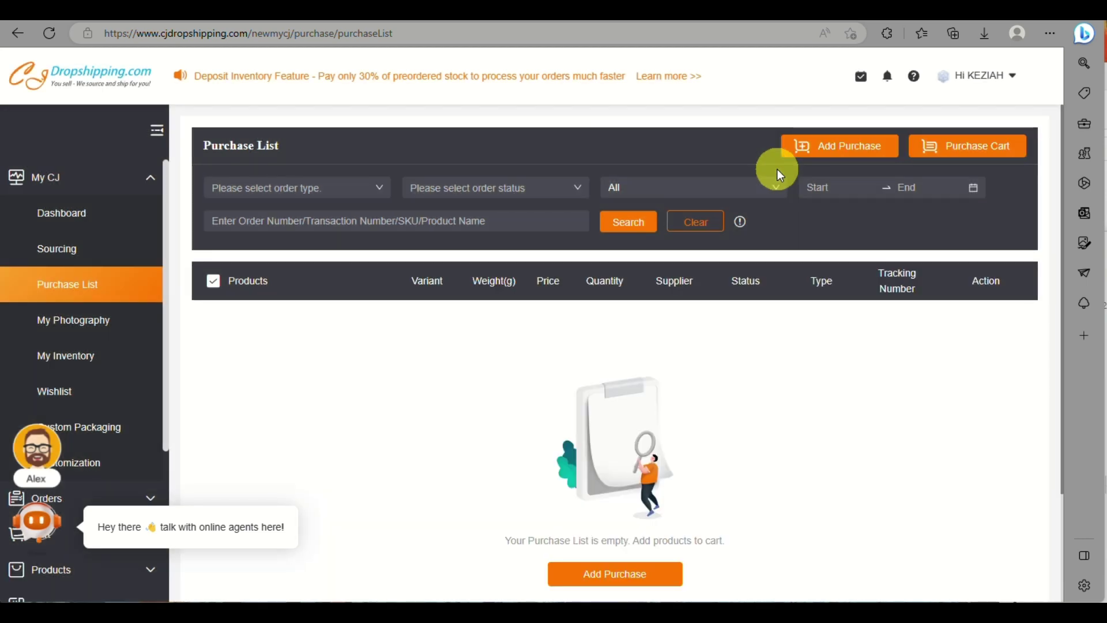
left_click(807, 149)
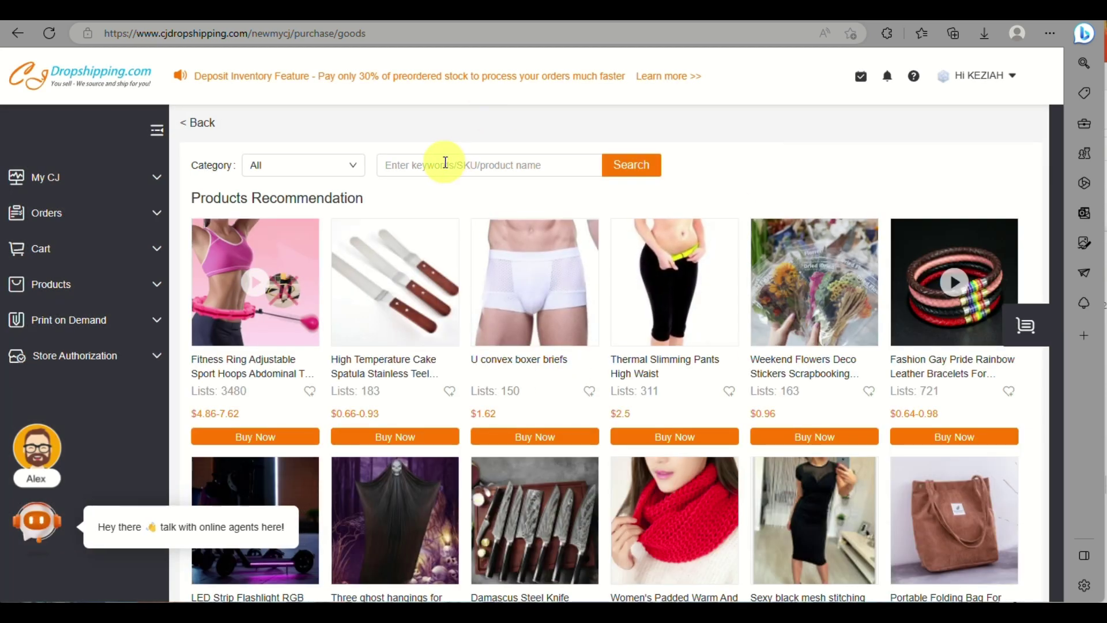
- Filter the products by the Bags & Shoes category and open The Original Suefeng Laser Transparent Waist Bag
left_click(313, 168)
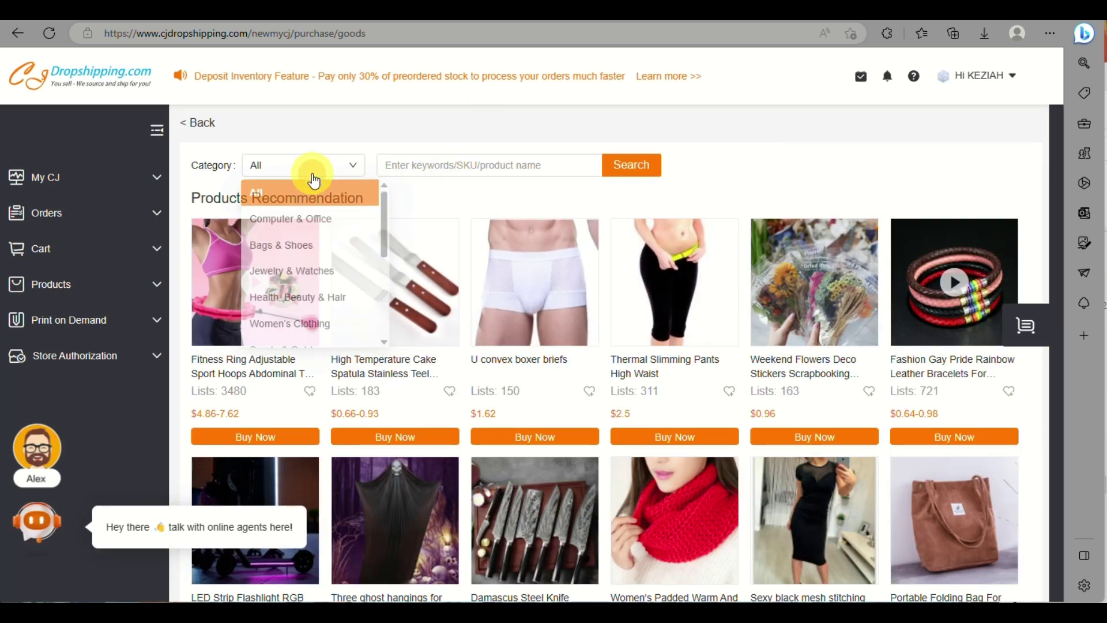
left_click(332, 253)
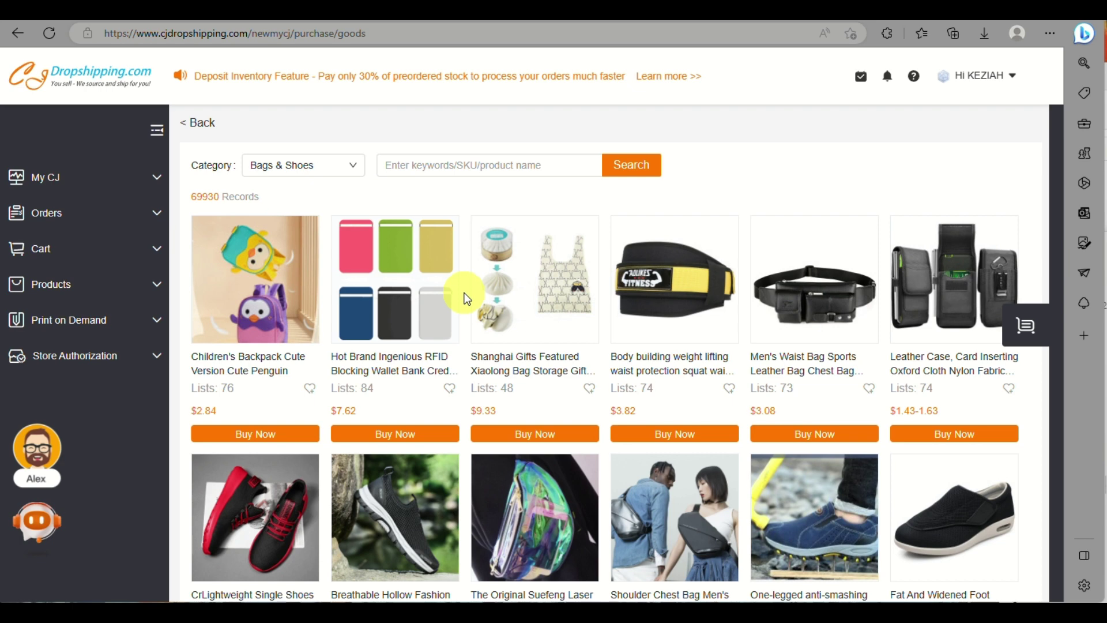
scroll(560, 419, "down", 3)
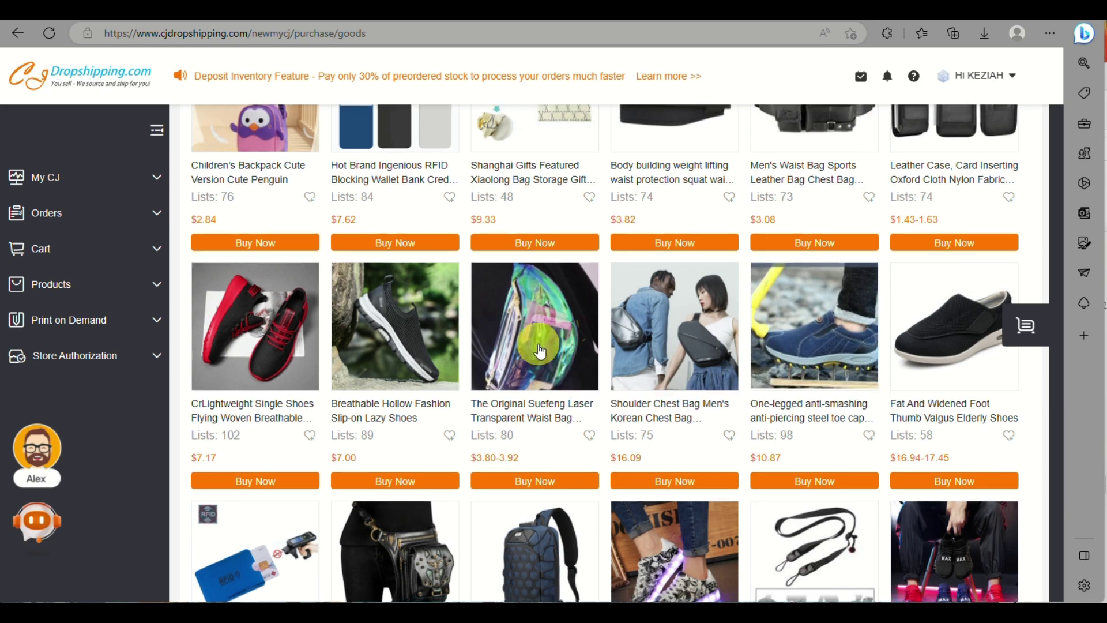
scroll(538, 349, "down", 2)
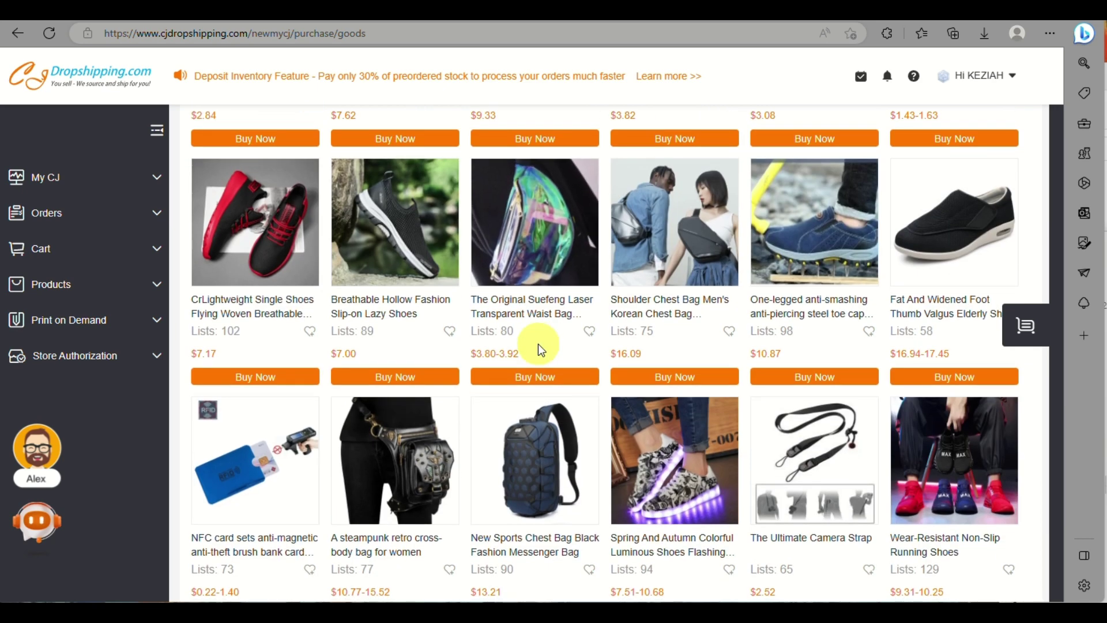
scroll(539, 344, "up", 1)
left_click(553, 309)
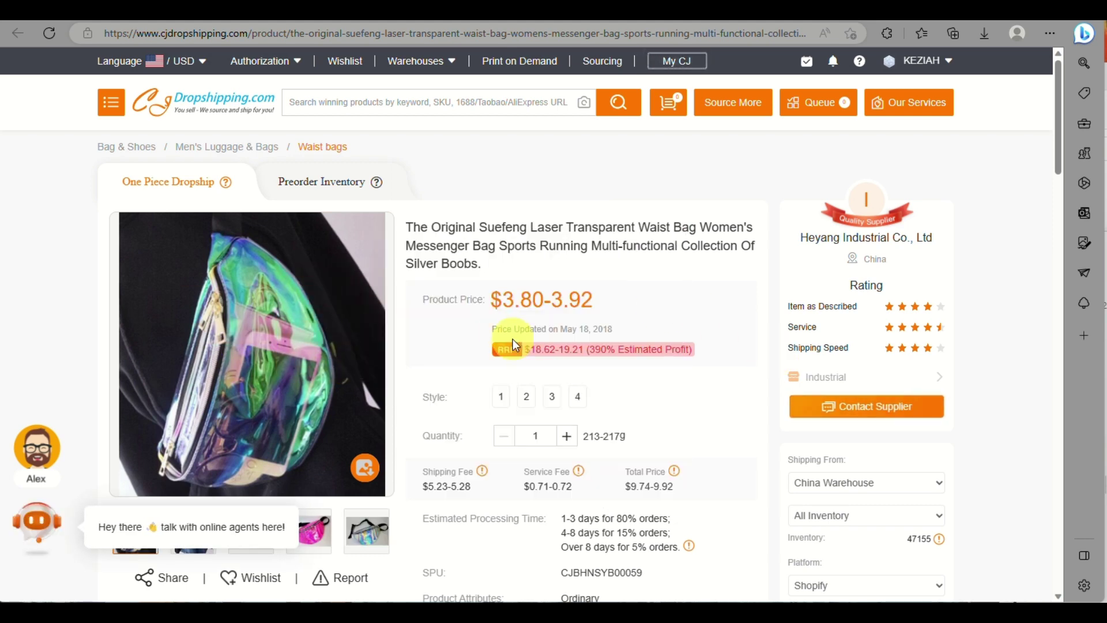
- Review the waist bag's product details and start connecting it to a store product
scroll(458, 391, "down", 5)
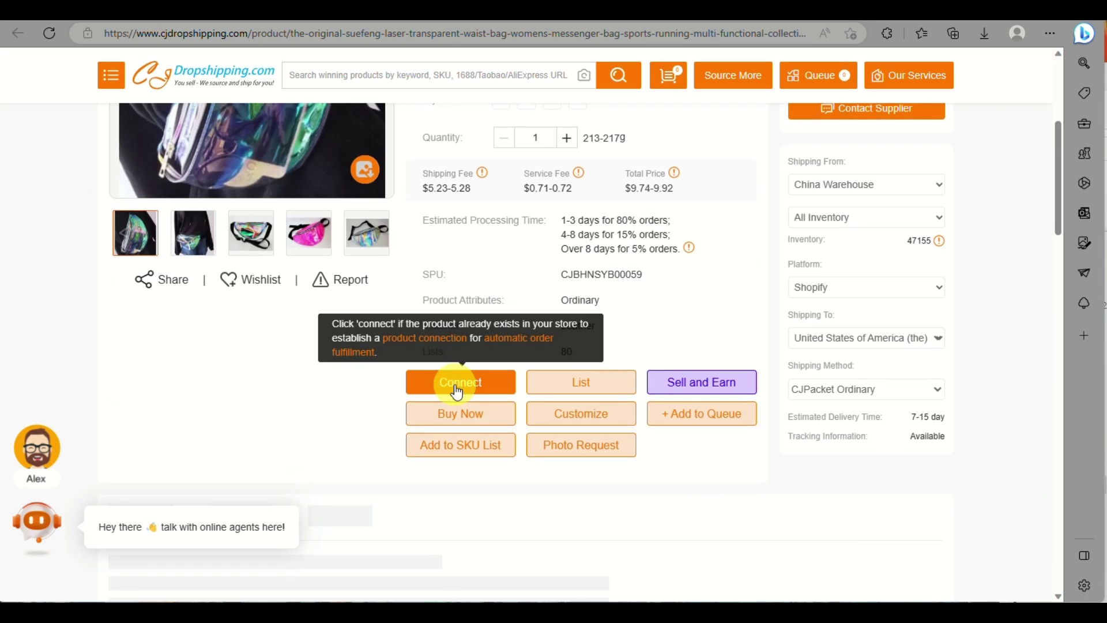
scroll(382, 186, "up", 3)
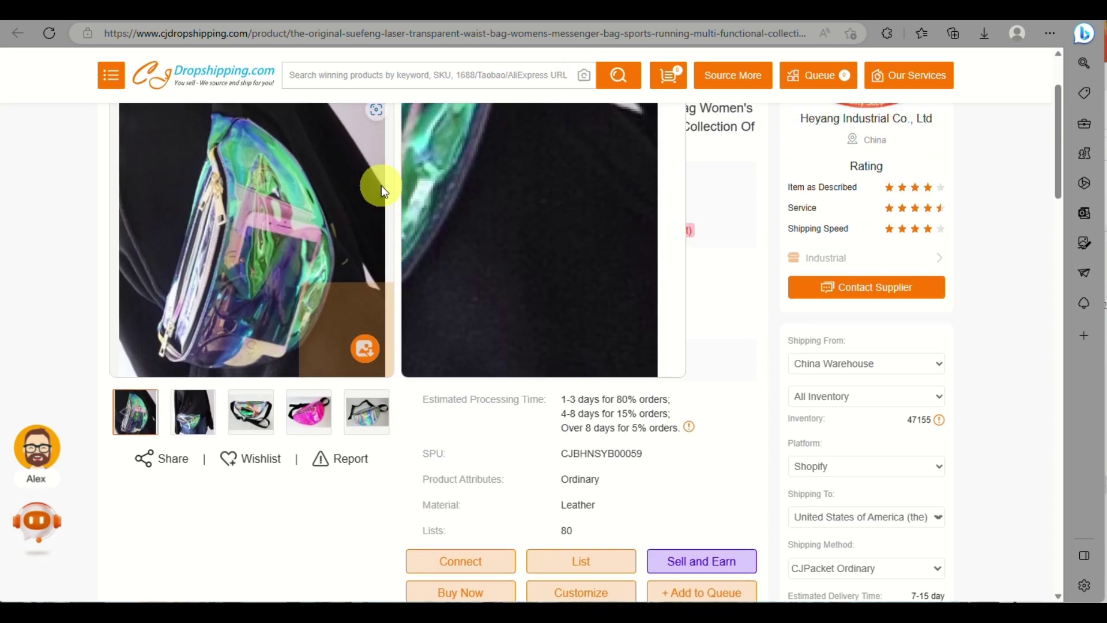
scroll(381, 185, "down", 3)
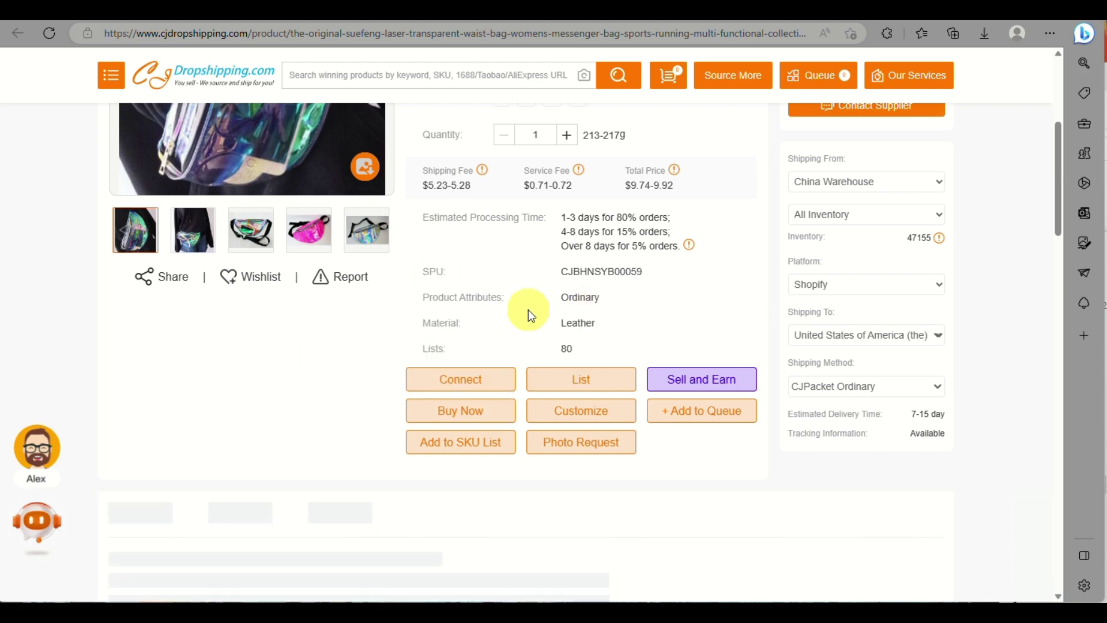
scroll(386, 265, "up", 3)
scroll(383, 265, "down", 2)
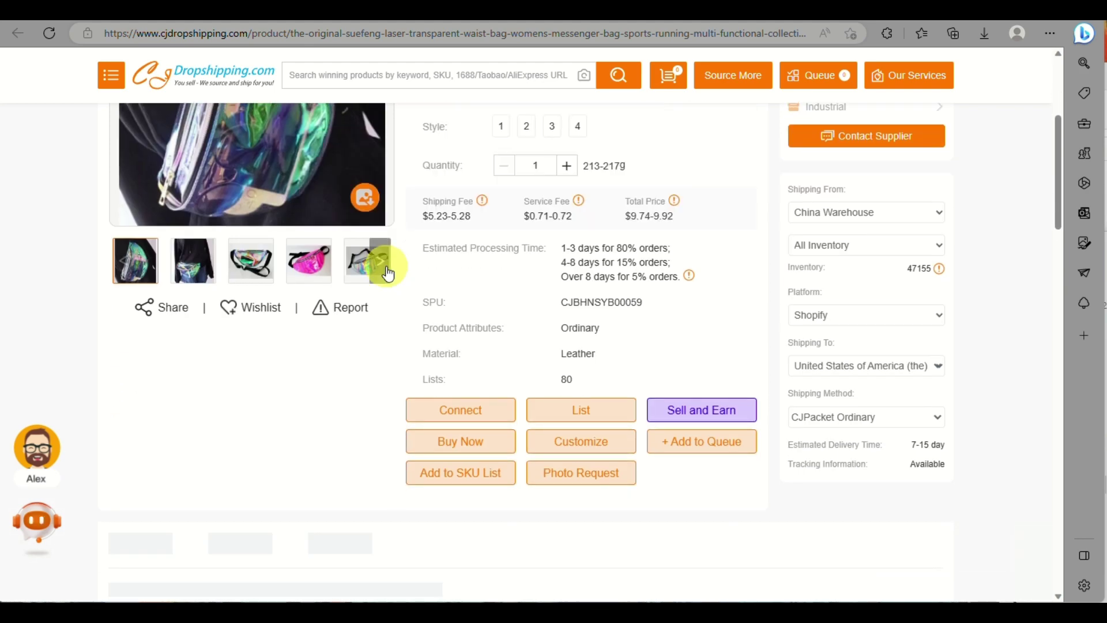
left_click(483, 418)
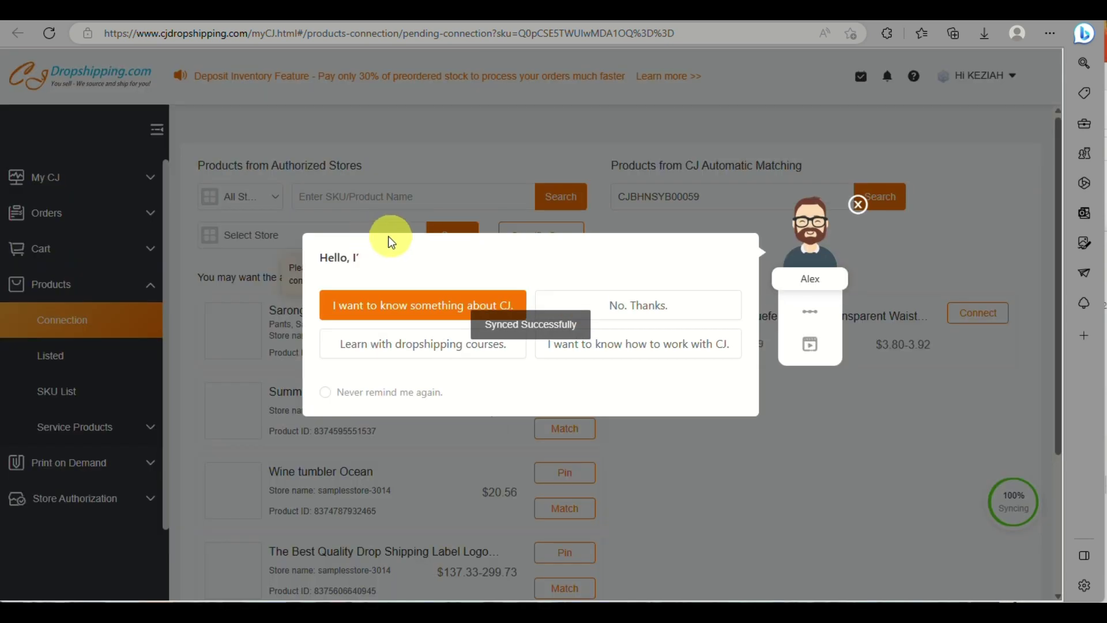
- Dismiss the assistant popup and select samplesstore-3014 as the store for syncing products
left_click(859, 206)
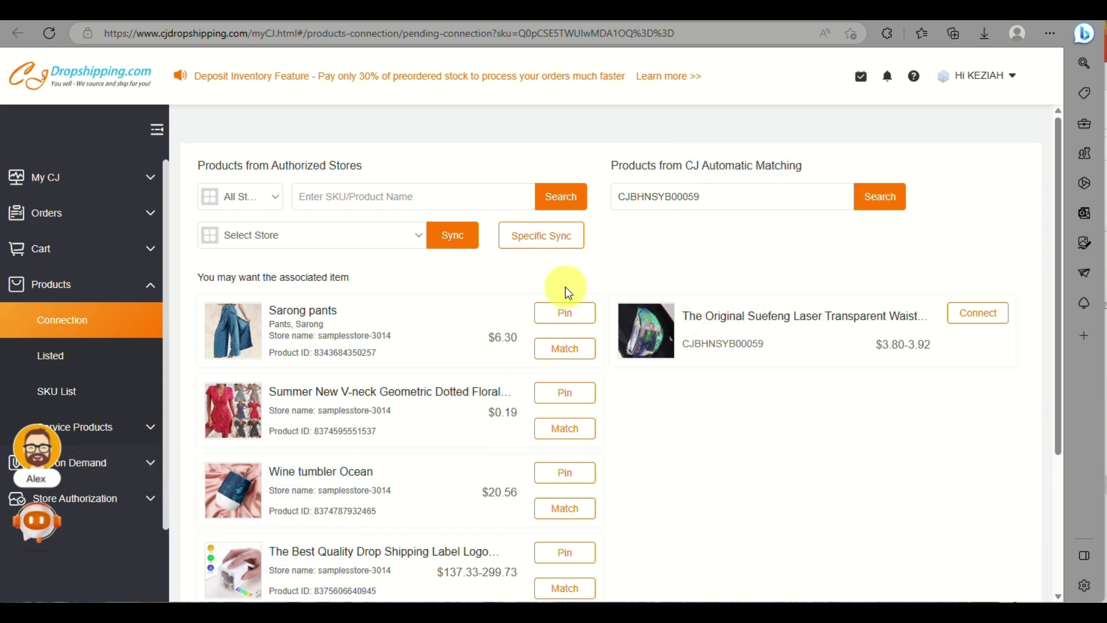
left_click(418, 246)
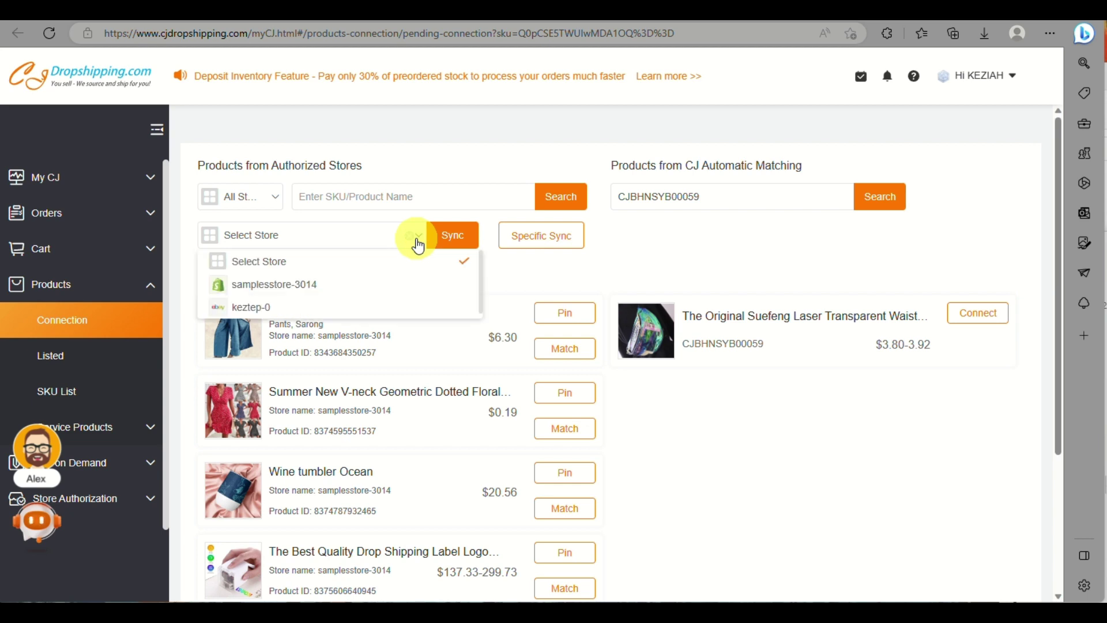
left_click(351, 287)
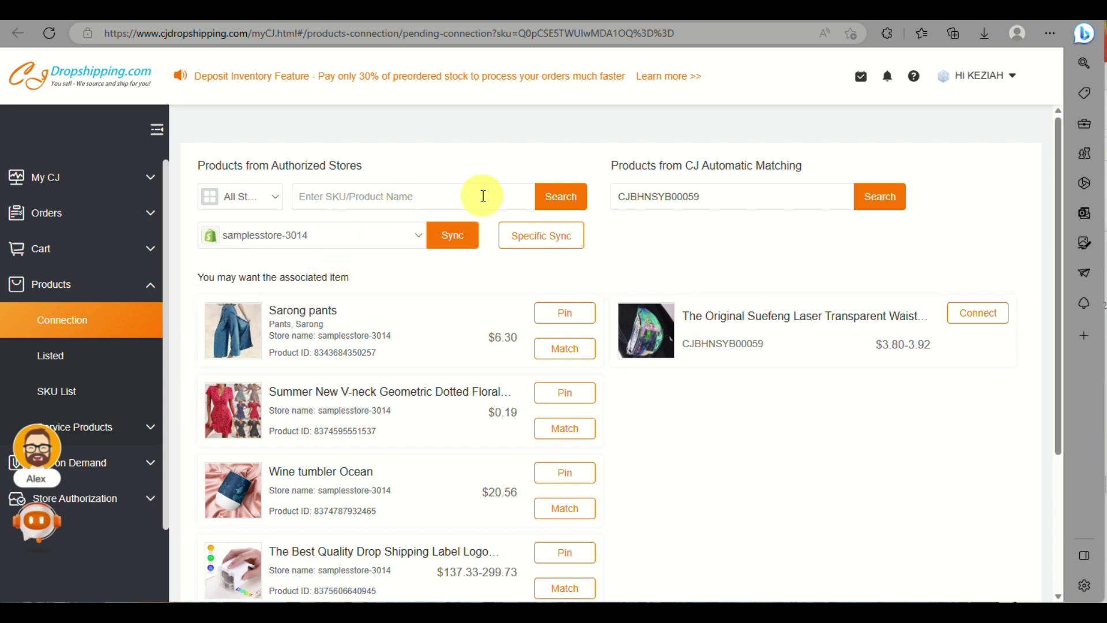
left_click(802, 326)
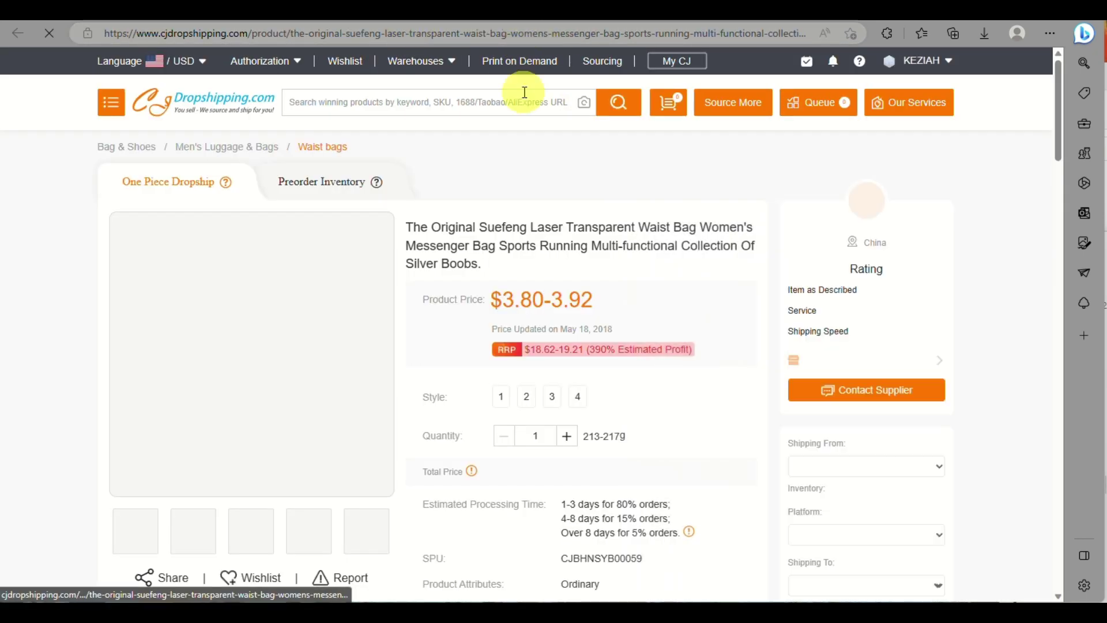
mouse_move(394, 71)
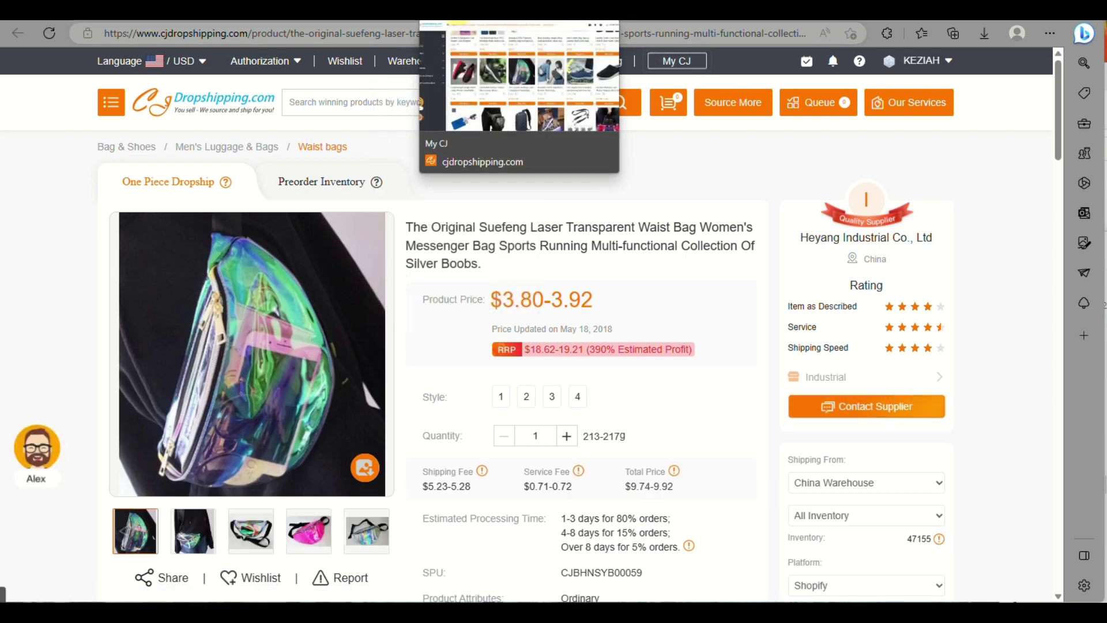
left_click(459, 13)
left_click(530, 17)
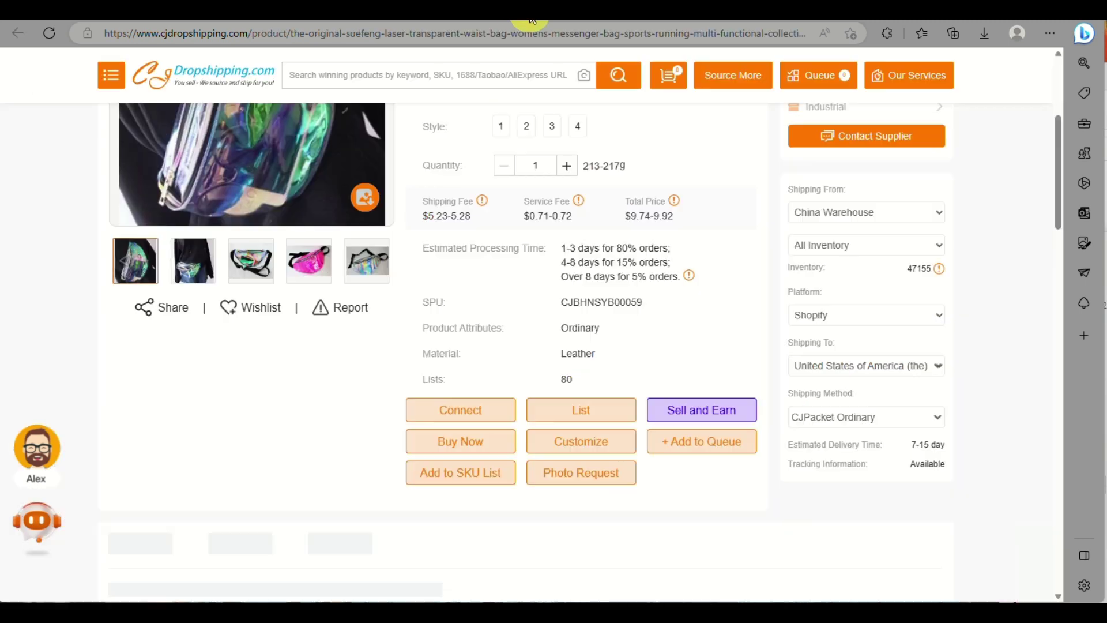
left_click(597, 16)
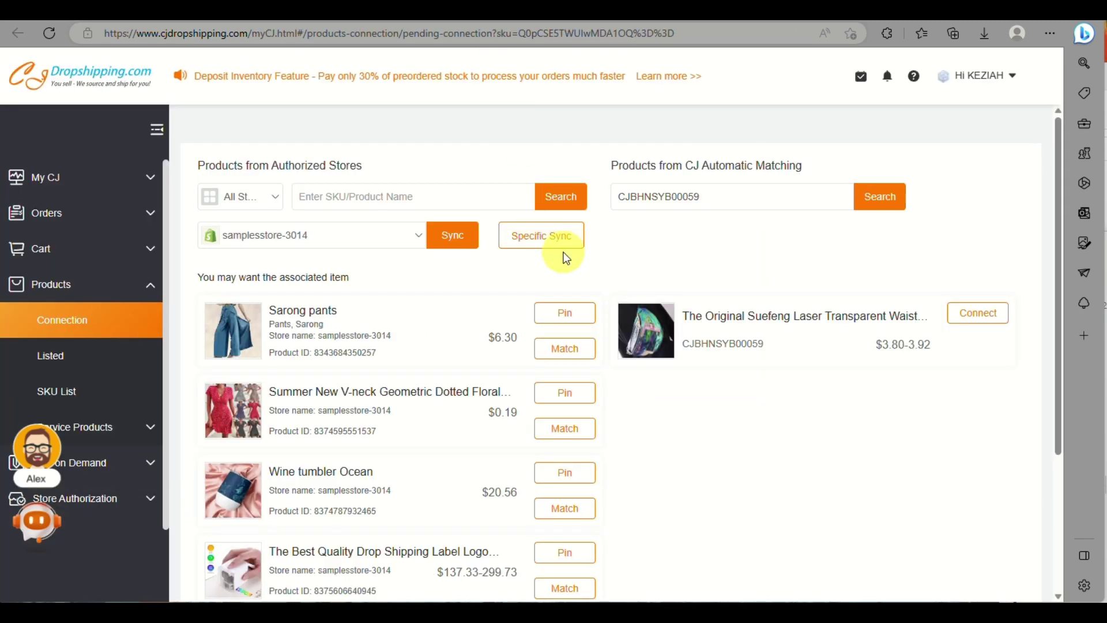
- Pin the Sarong pants store product and open its product connection with the laser transparent waist bag
left_click(983, 321)
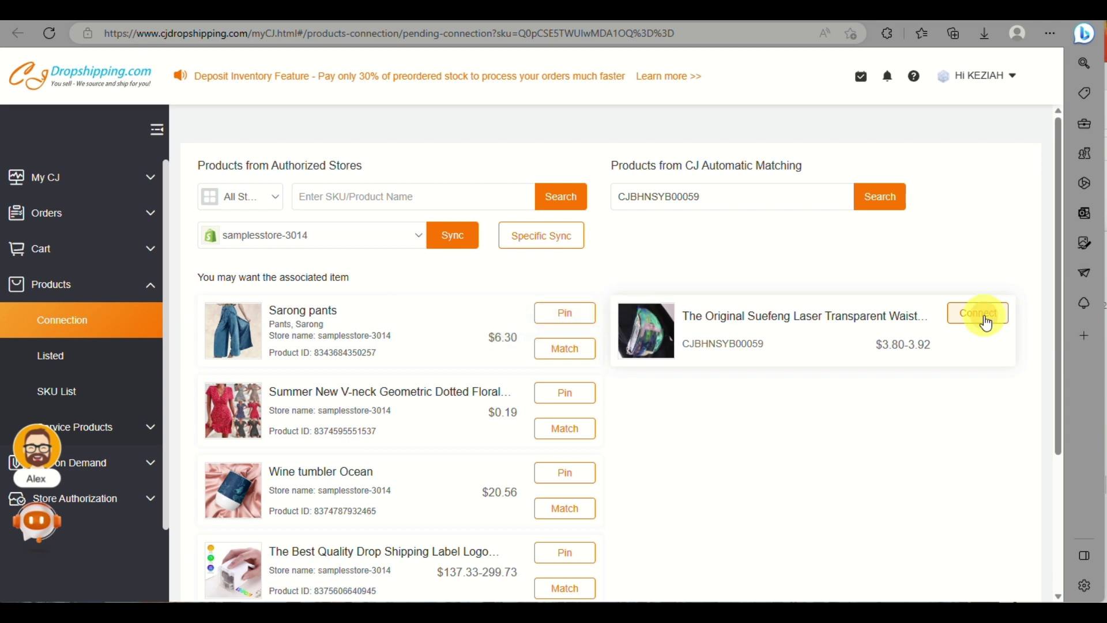
left_click(988, 324)
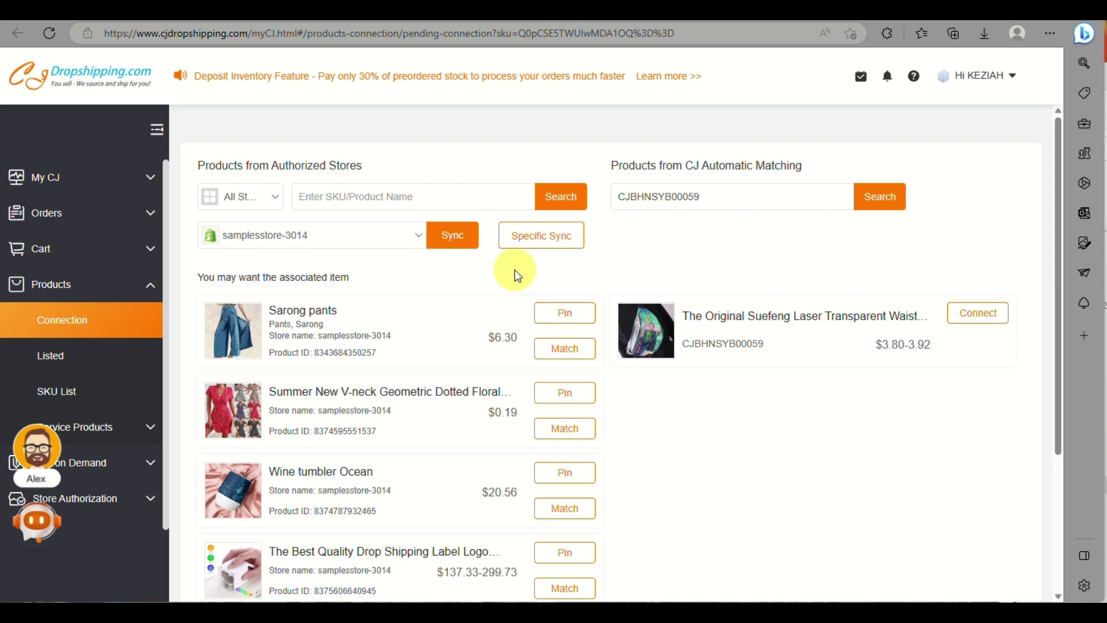
scroll(515, 269, "down", 3)
scroll(514, 269, "up", 2)
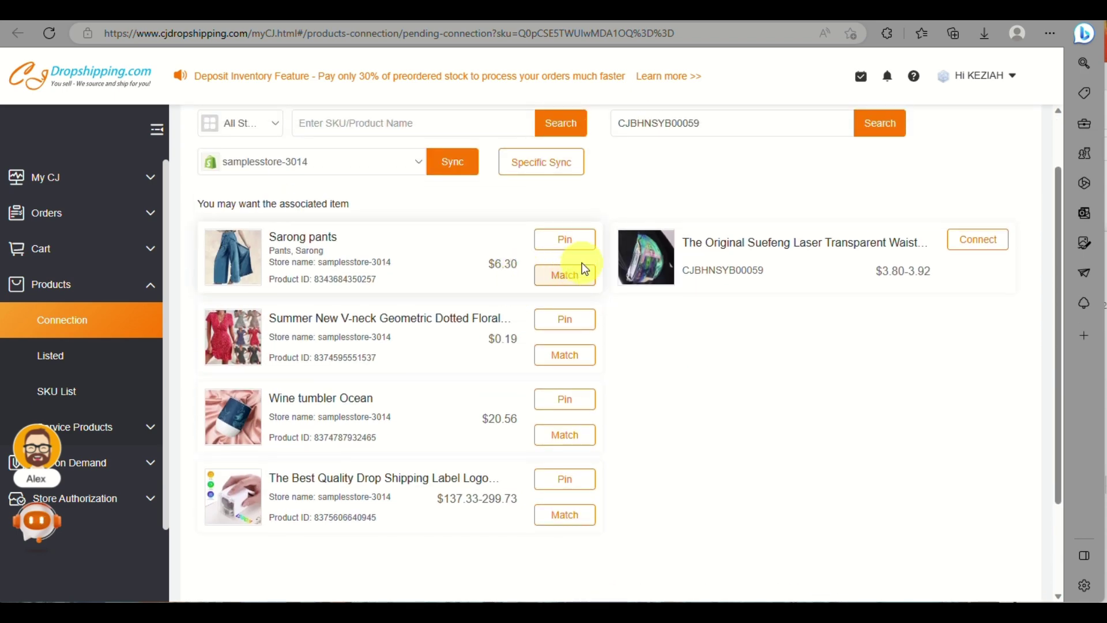
left_click(562, 245)
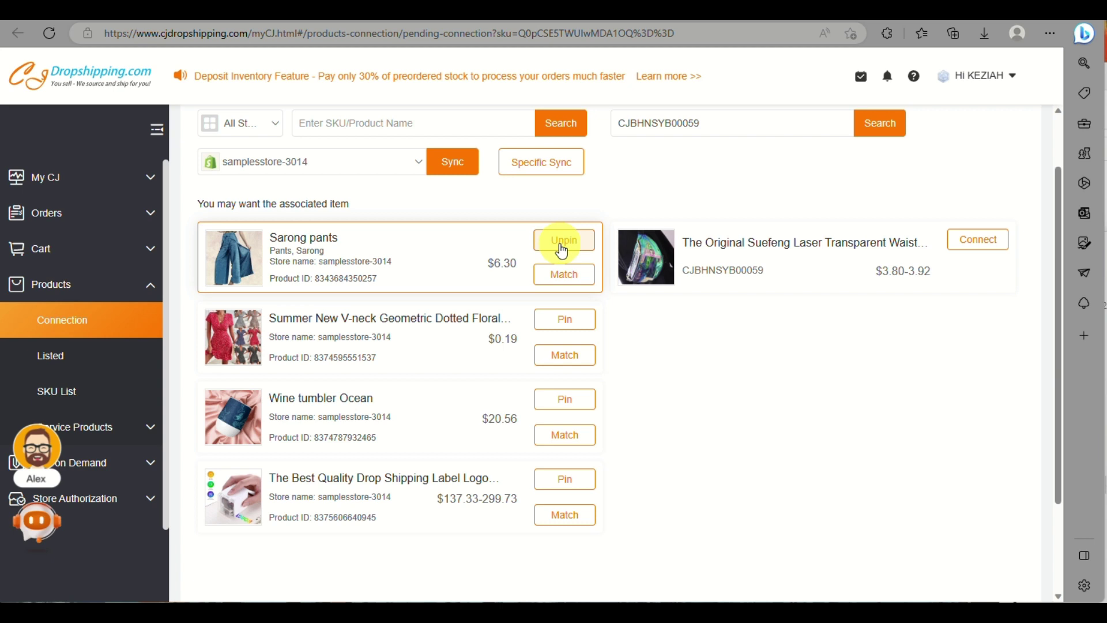
left_click(992, 246)
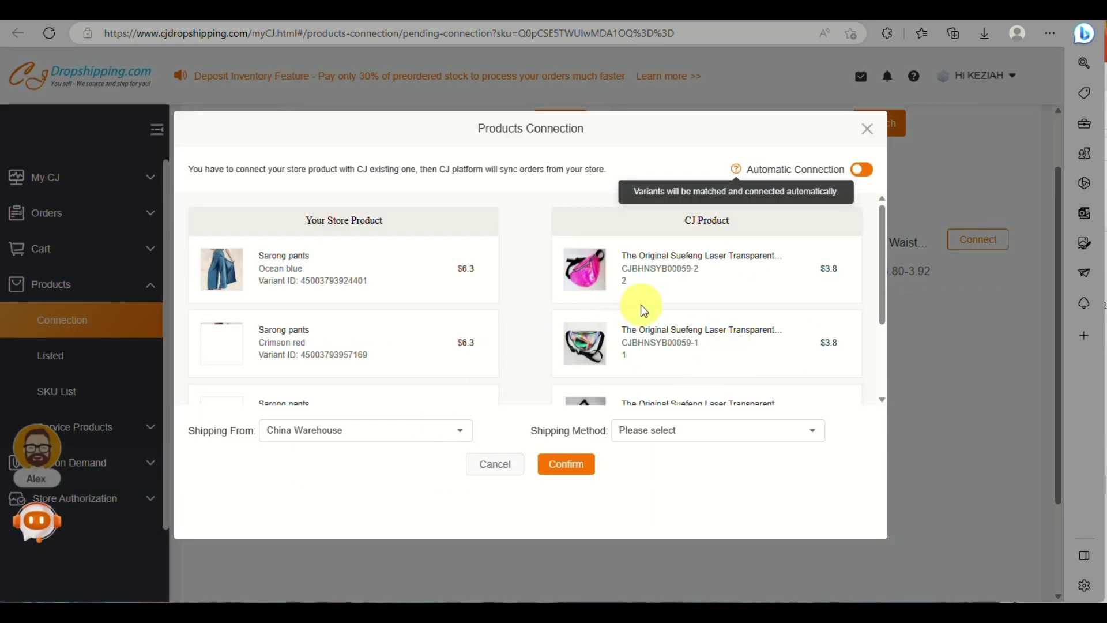
- Review the variants, set the shipping method to CJPacket Super Pure Electricity, and try to confirm the connection
scroll(641, 304, "down", 2)
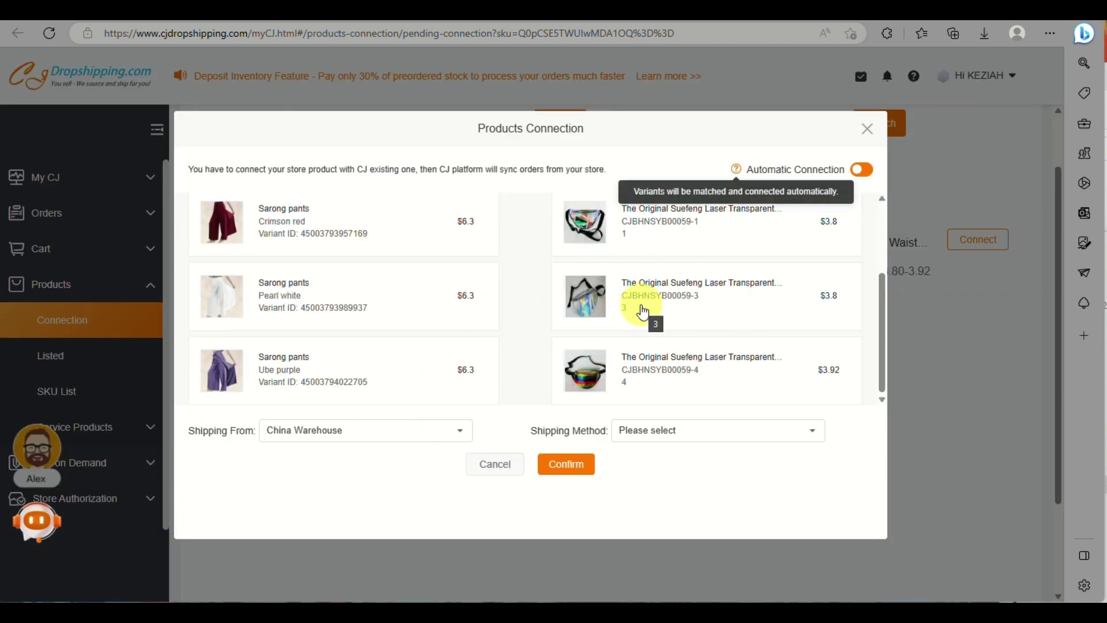
scroll(642, 311, "up", 2)
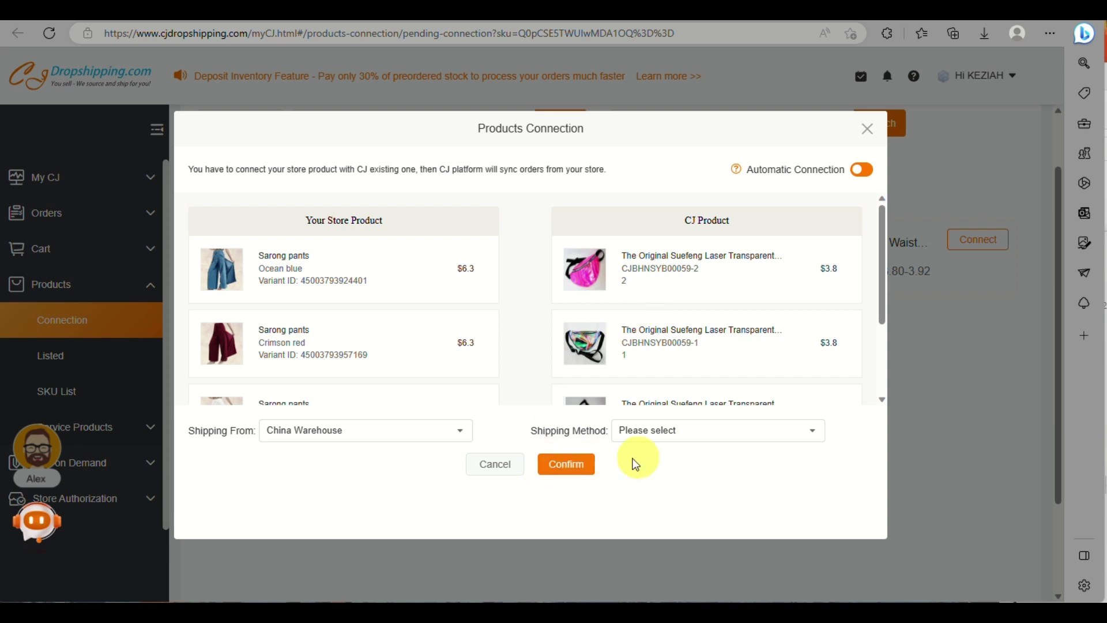
left_click(696, 431)
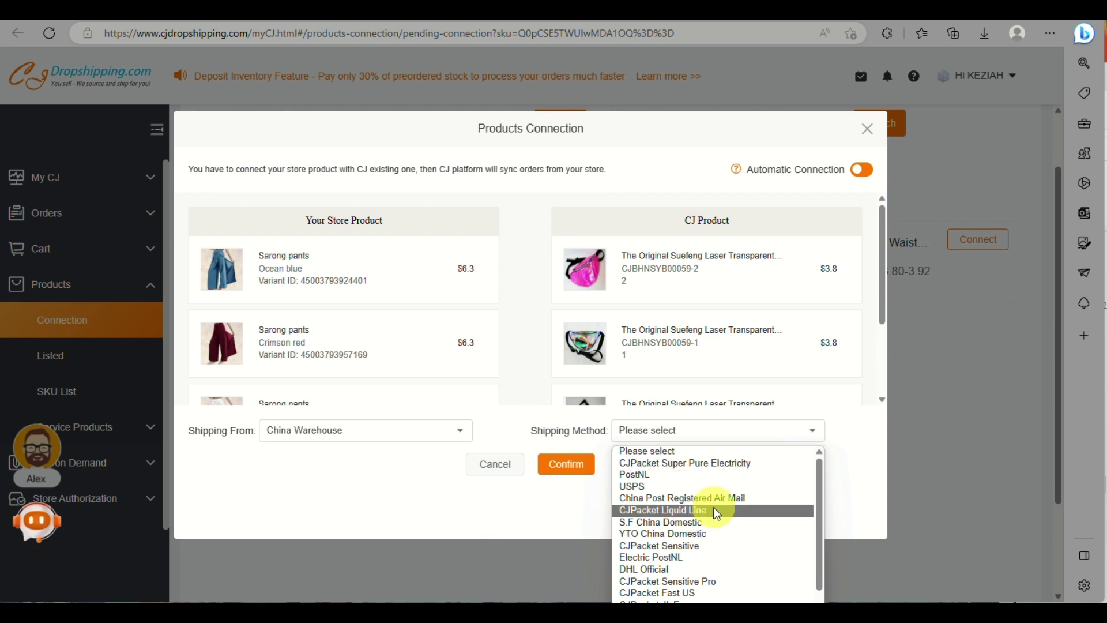
scroll(717, 514, "down", 3)
scroll(717, 514, "down", 1)
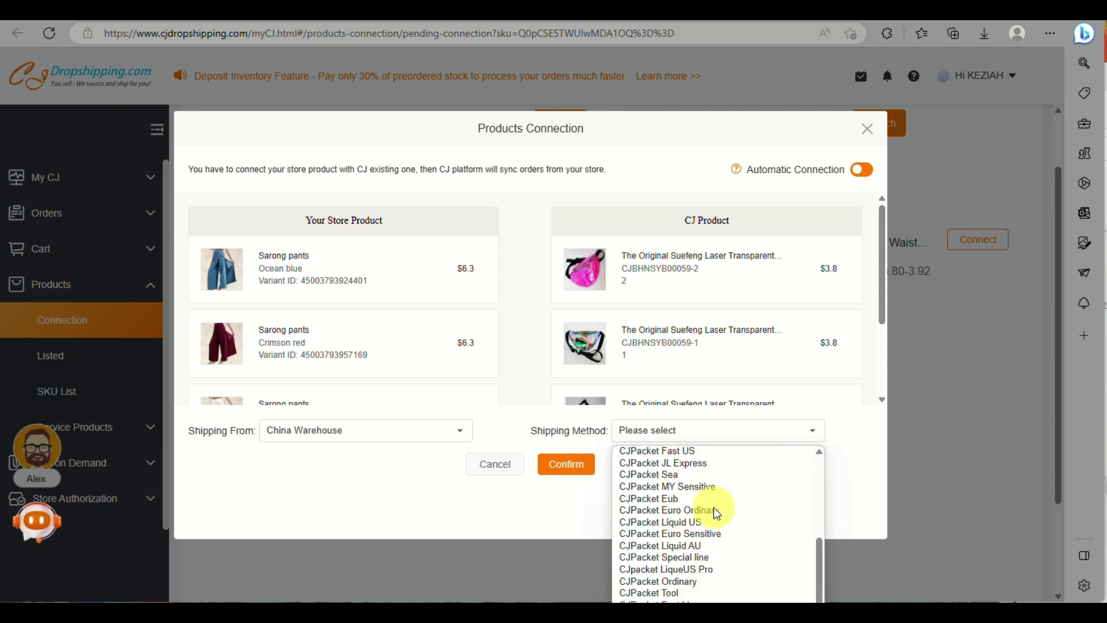
scroll(717, 513, "up", 4)
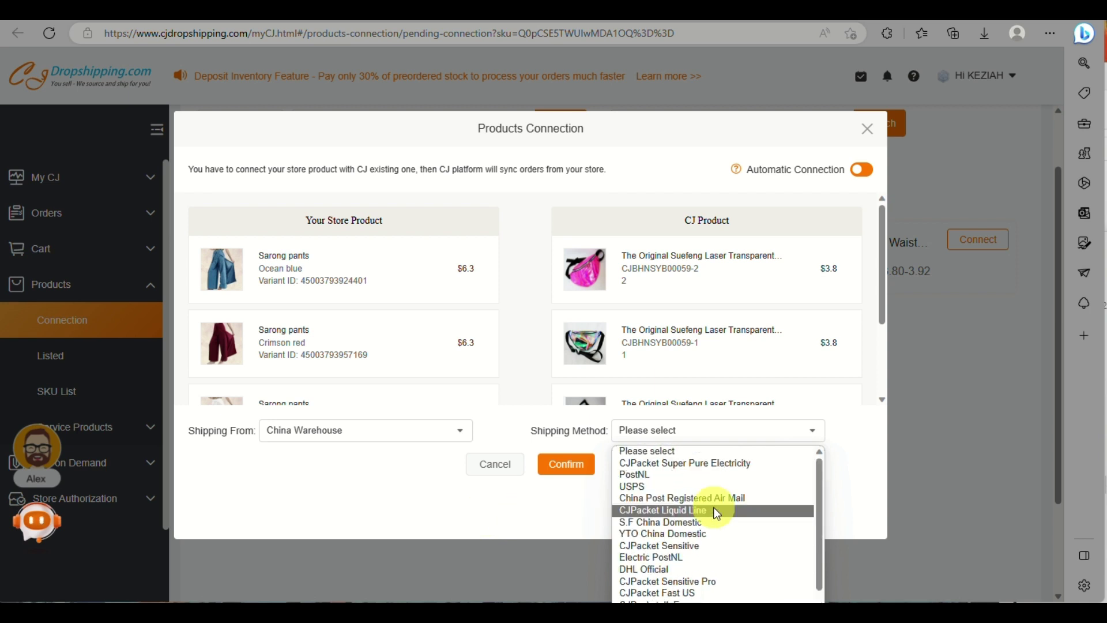
left_click(707, 462)
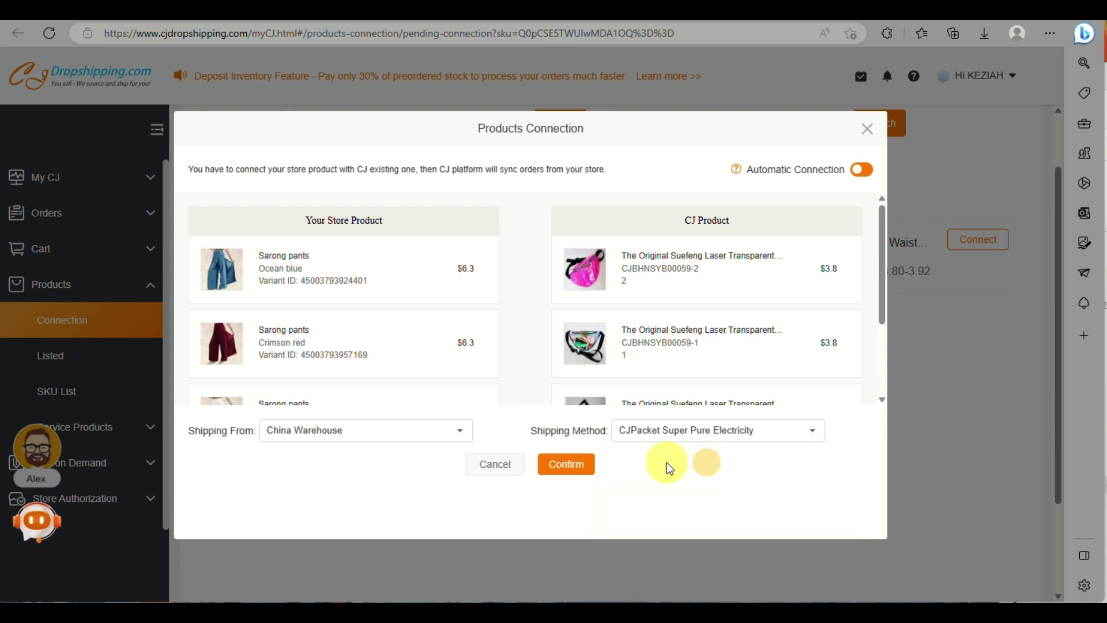
left_click(570, 477)
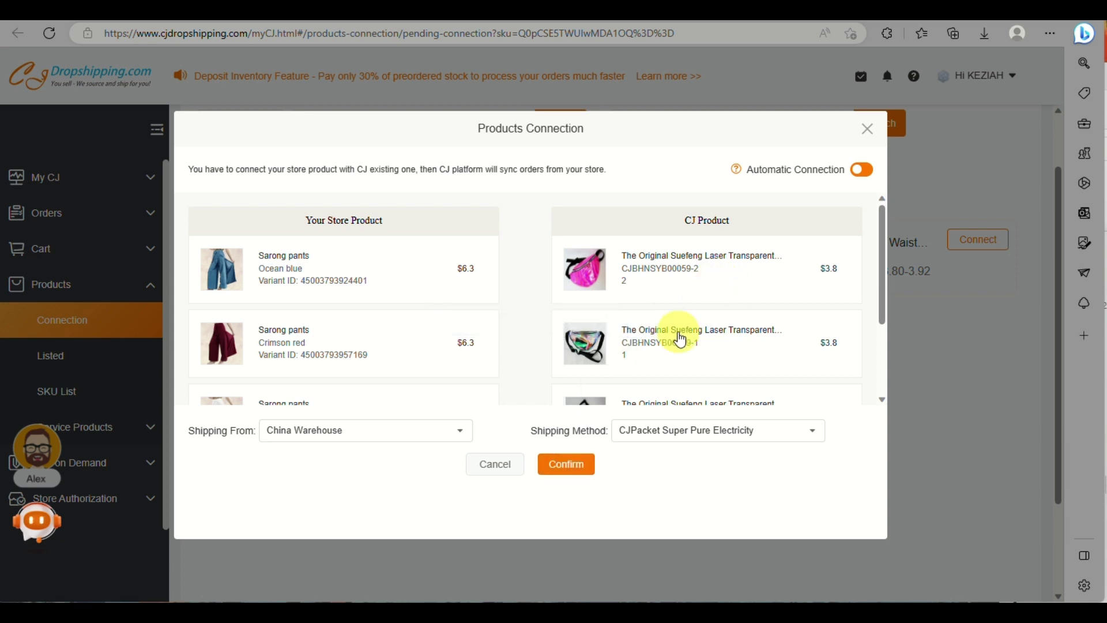
- Link the Ocean blue variant to CJBHNSYB00059-2 and the Crimson red variant to CJBHNSYB00059-1
scroll(640, 396, "down", 3)
scroll(666, 363, "up", 3)
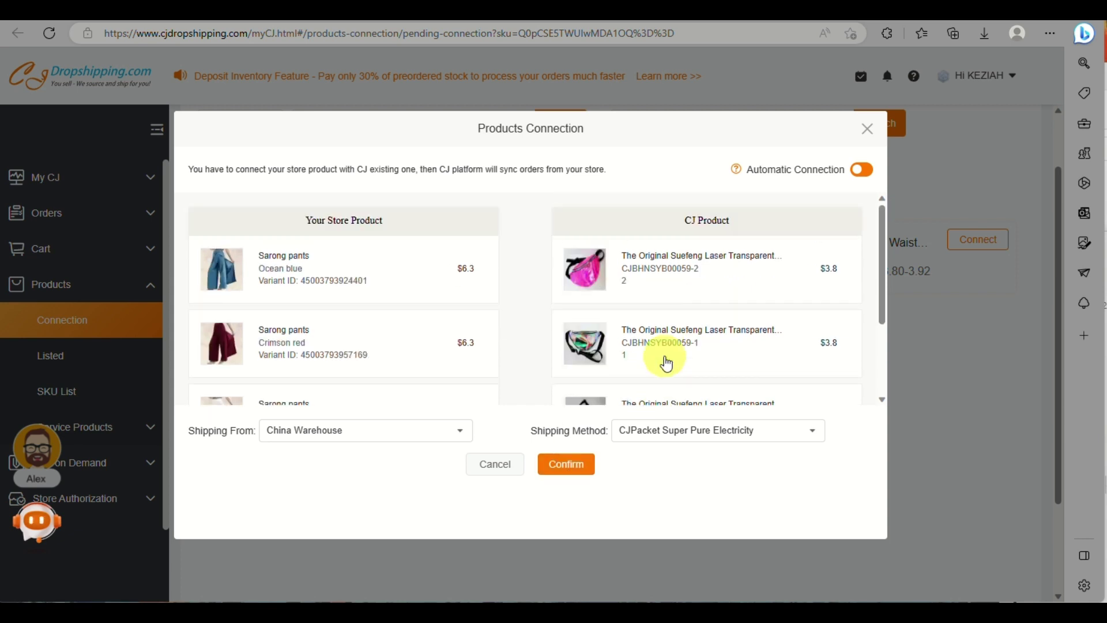
left_click(721, 254)
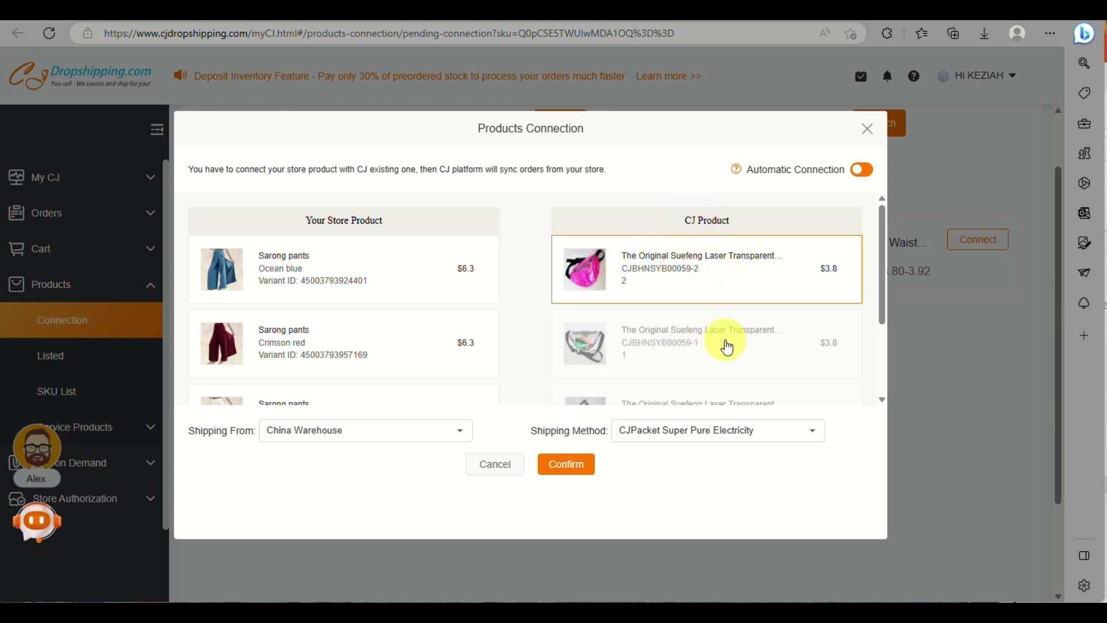
left_click(355, 290)
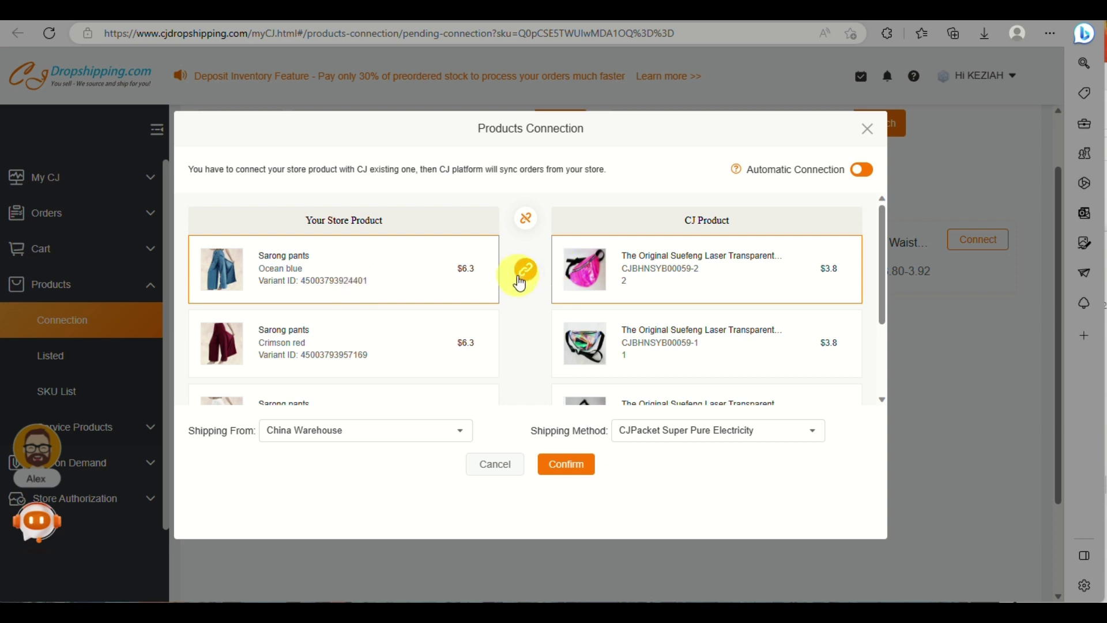
left_click(644, 369)
left_click(362, 362)
- Link Pearl white to CJBHNSYB00059-3 and Ube purple to CJBHNSYB00059-4, and confirm the product connection
scroll(359, 358, "down", 2)
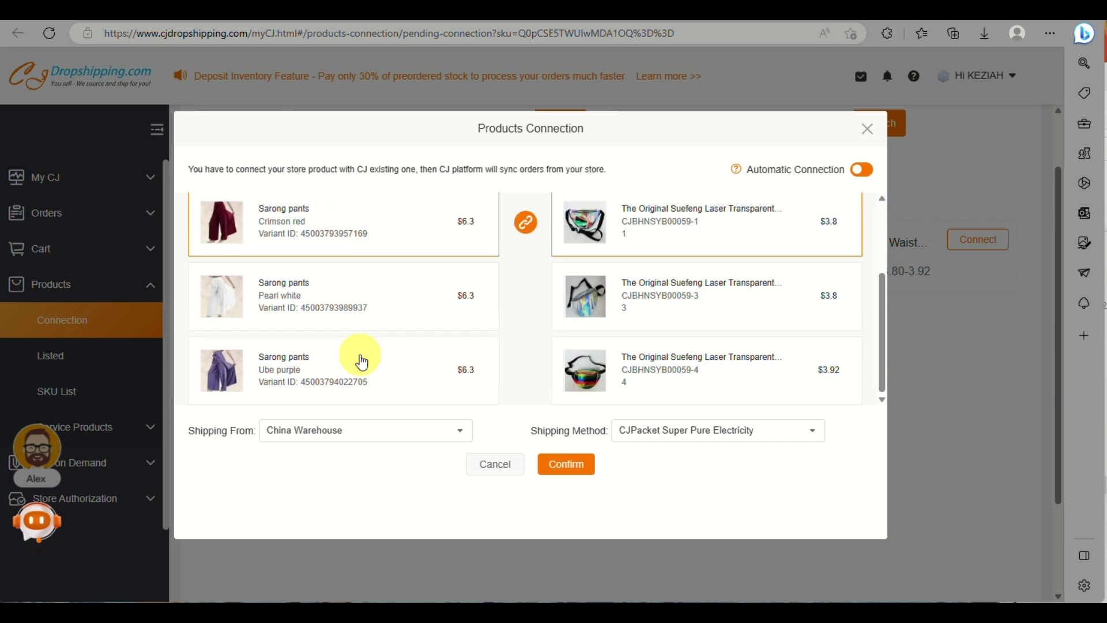
left_click(459, 300)
left_click(642, 307)
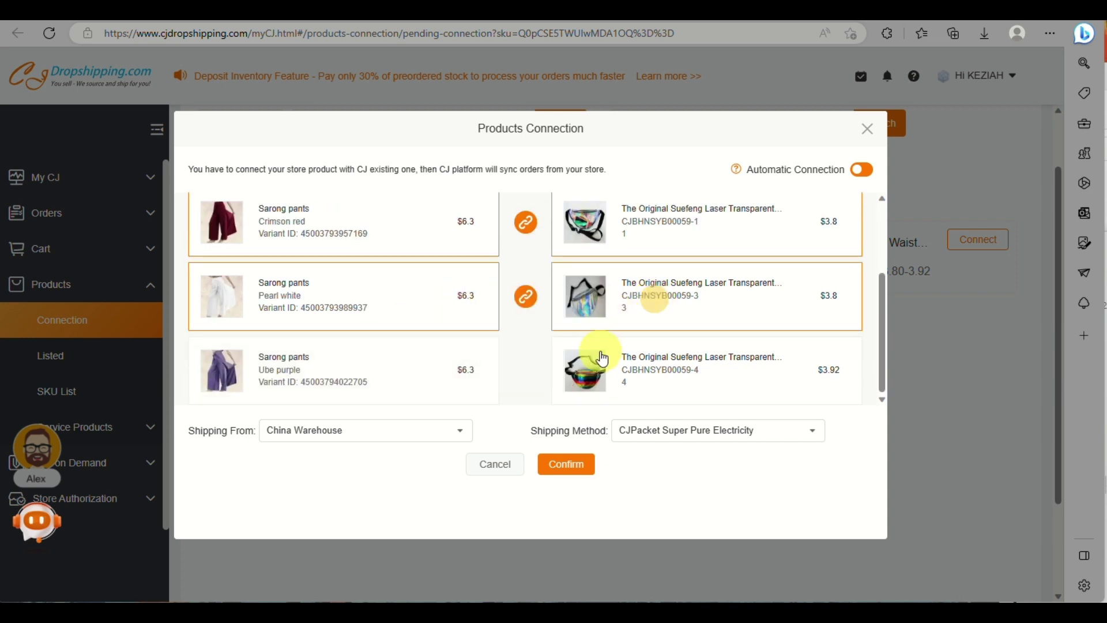
left_click(606, 375)
left_click(390, 383)
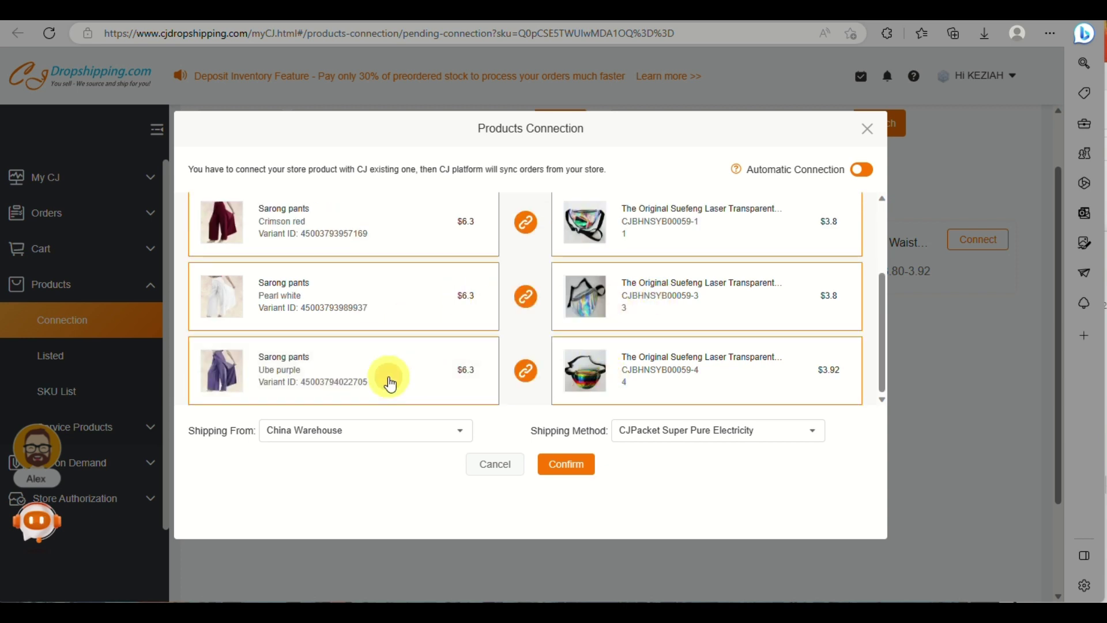
left_click(570, 469)
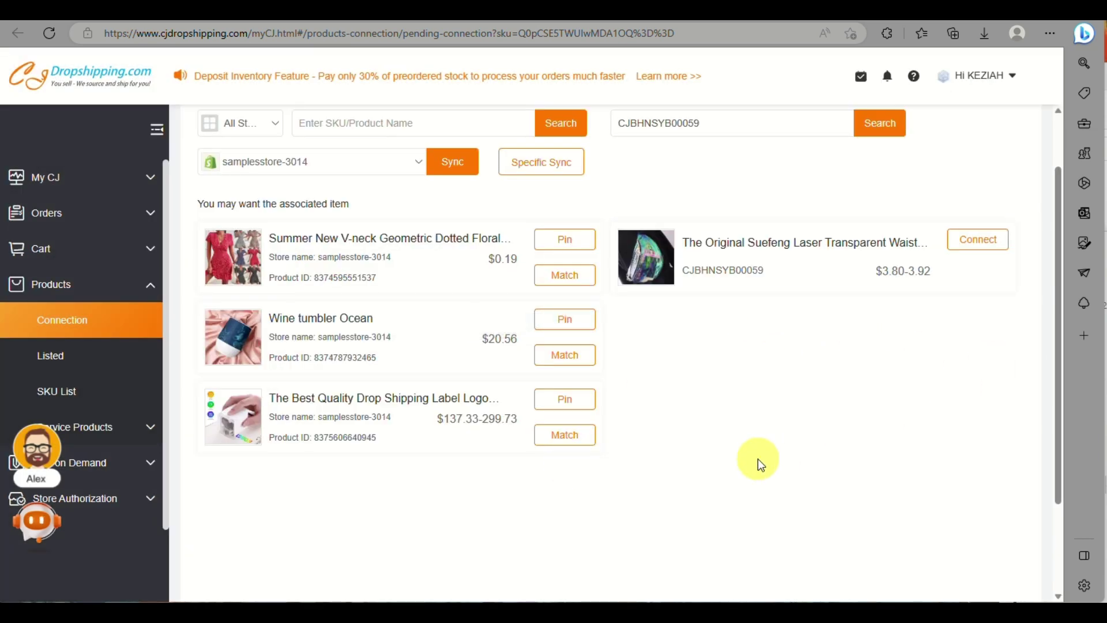
- Open the imported orders, dismiss the welcome message, and review the order list and the ways of importing orders
scroll(758, 459, "up", 2)
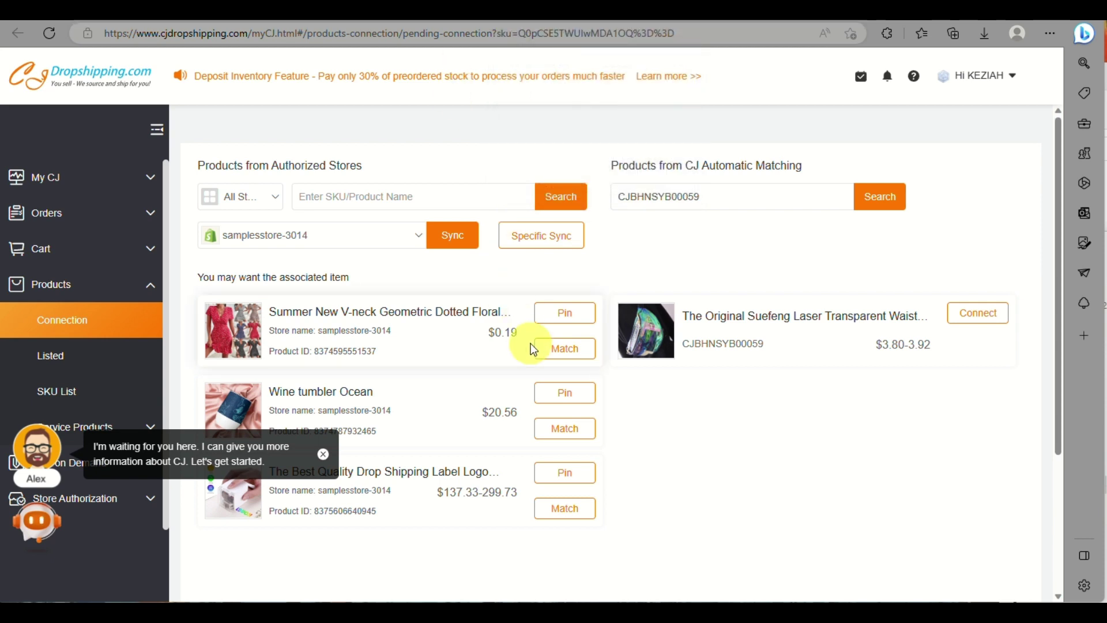
scroll(533, 348, "down", 3)
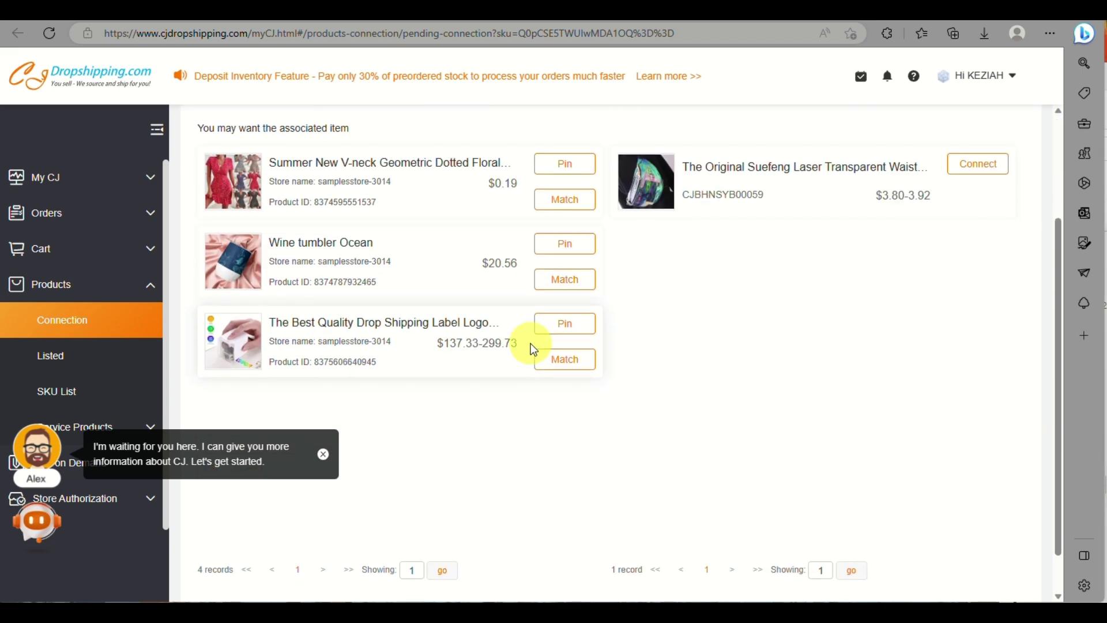
left_click(70, 223)
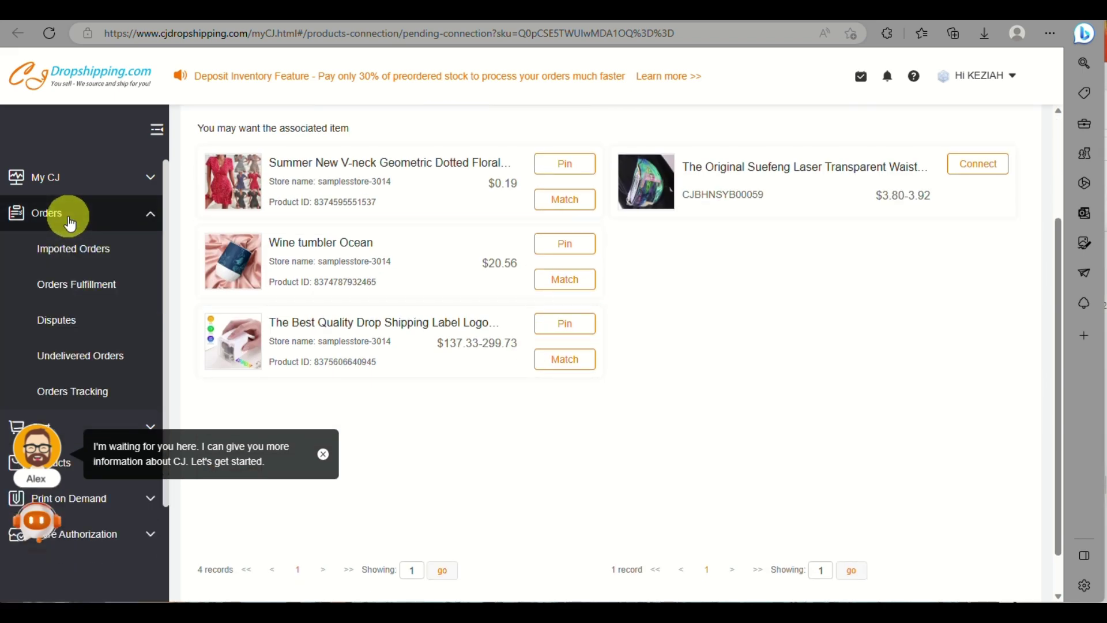
left_click(77, 251)
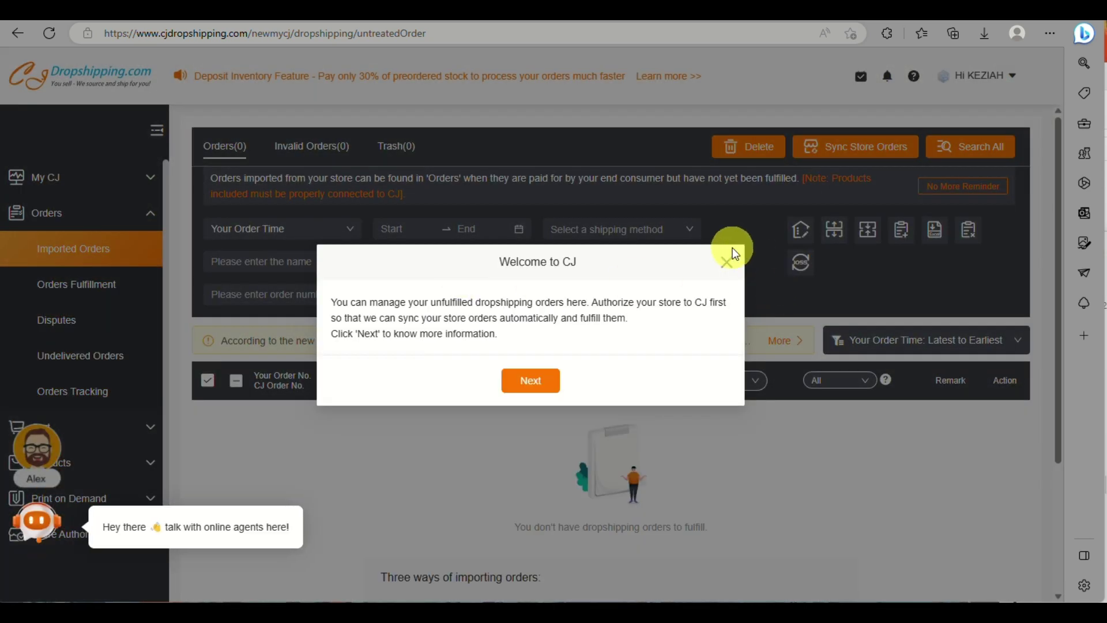
left_click(725, 263)
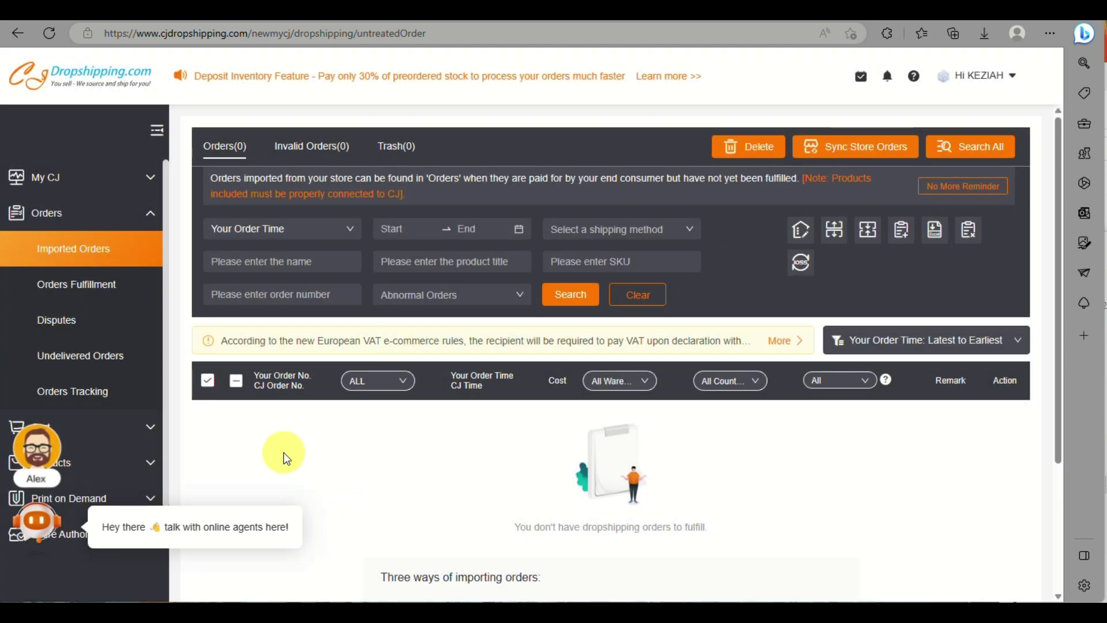
scroll(287, 458, "down", 3)
scroll(56, 356, "down", 2)
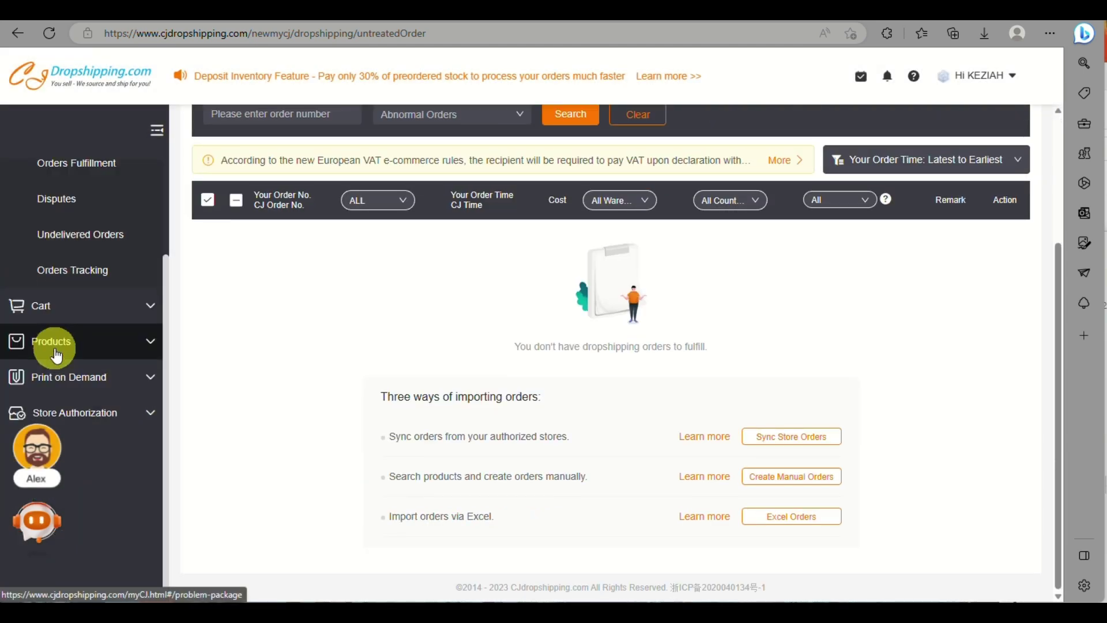
- Open the list of product connections and check the Sarong pants entry and its linked CJ product
left_click(99, 352)
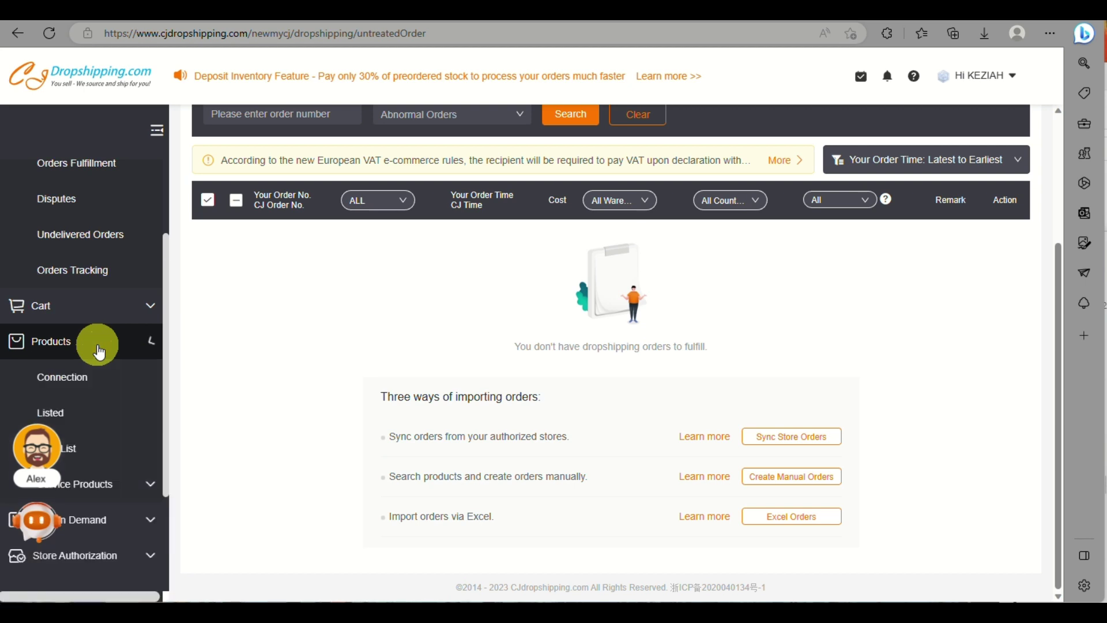
scroll(98, 346, "down", 2)
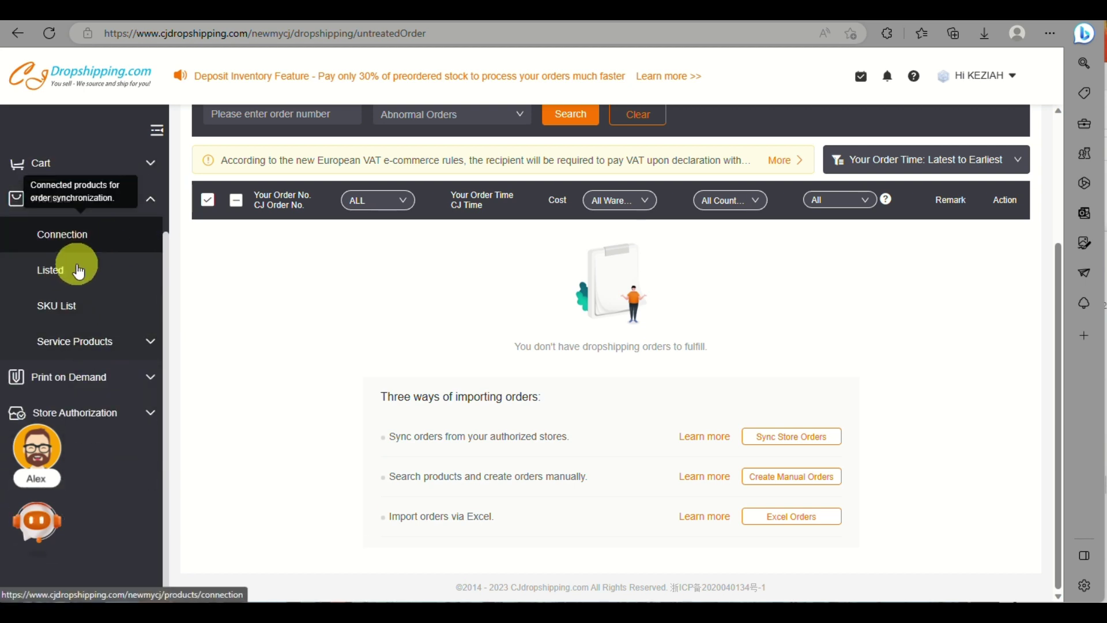
left_click(91, 243)
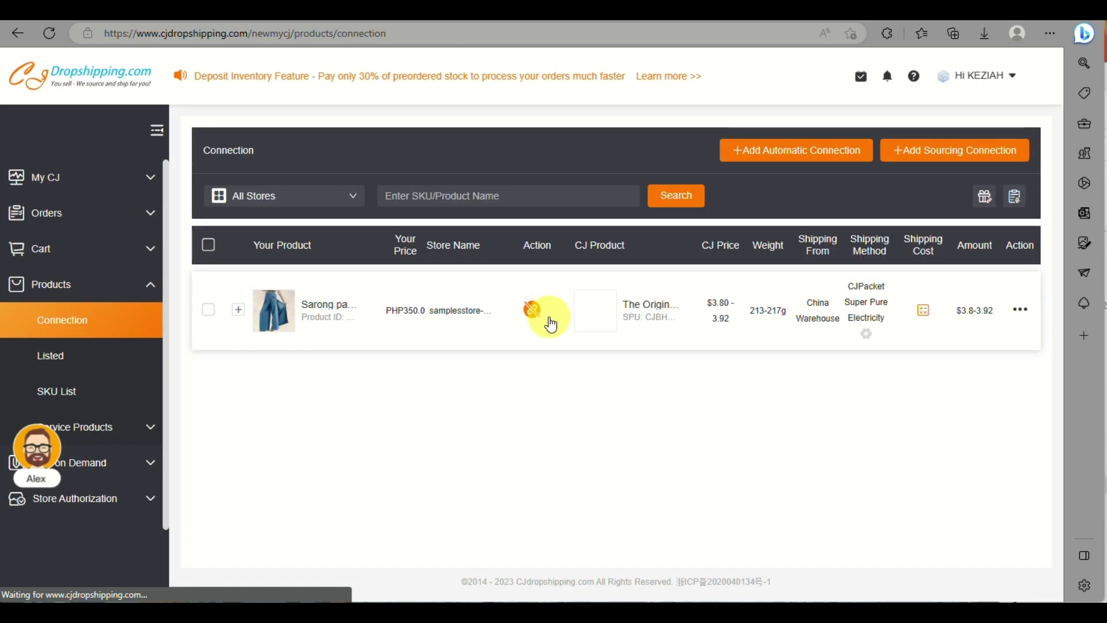
mouse_move(603, 317)
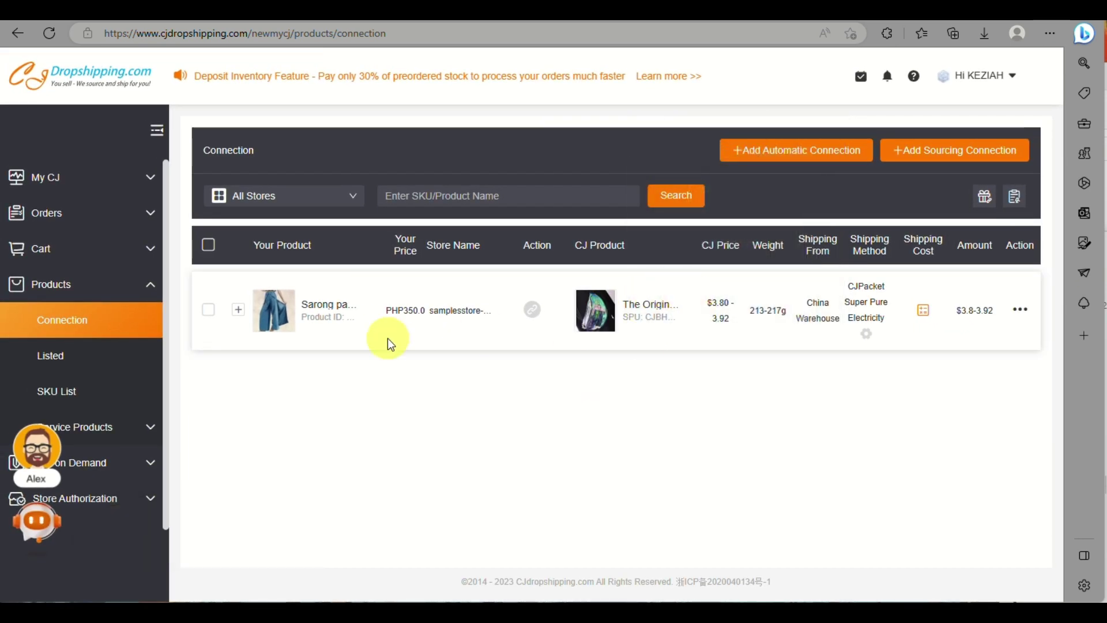
mouse_move(588, 309)
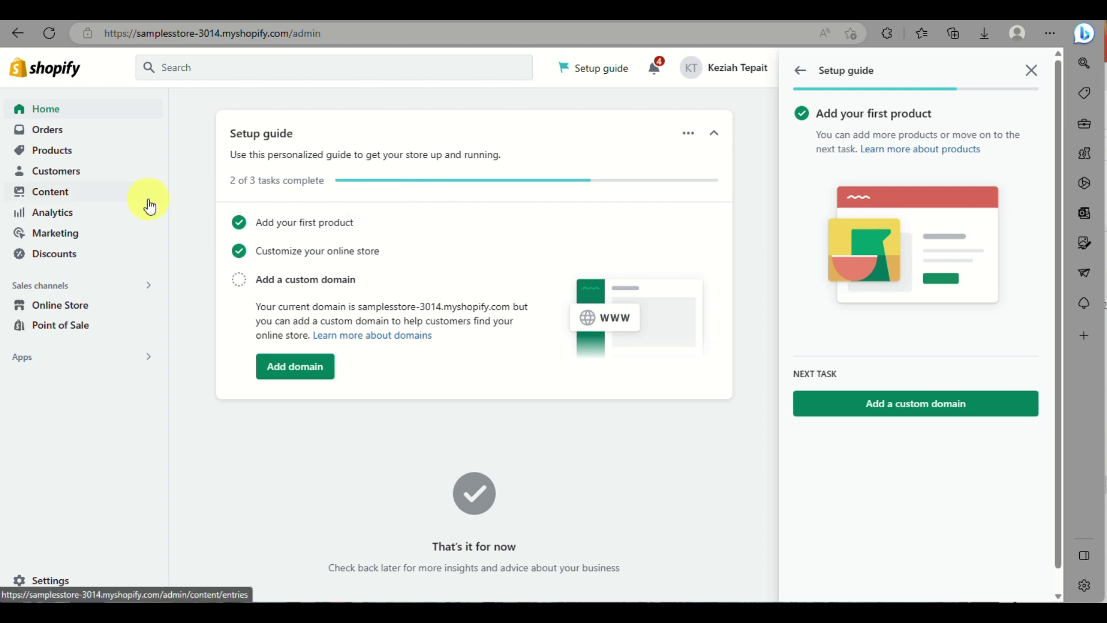
- Switch to the Shopify admin, open the Sarong pants product, and review its description, media and variants
left_click(71, 152)
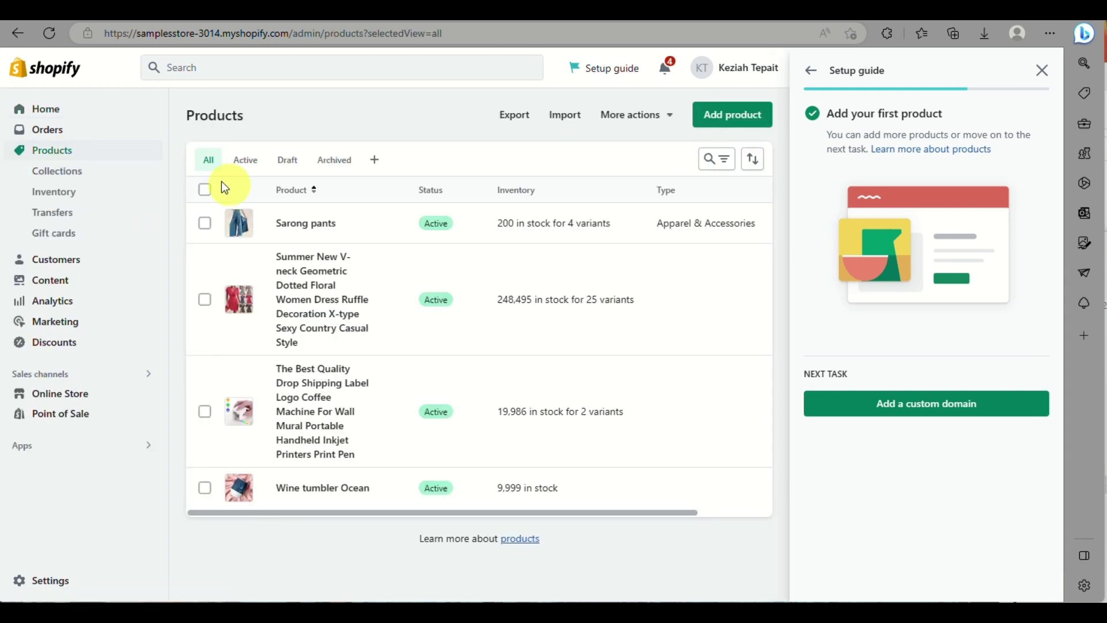
left_click(322, 223)
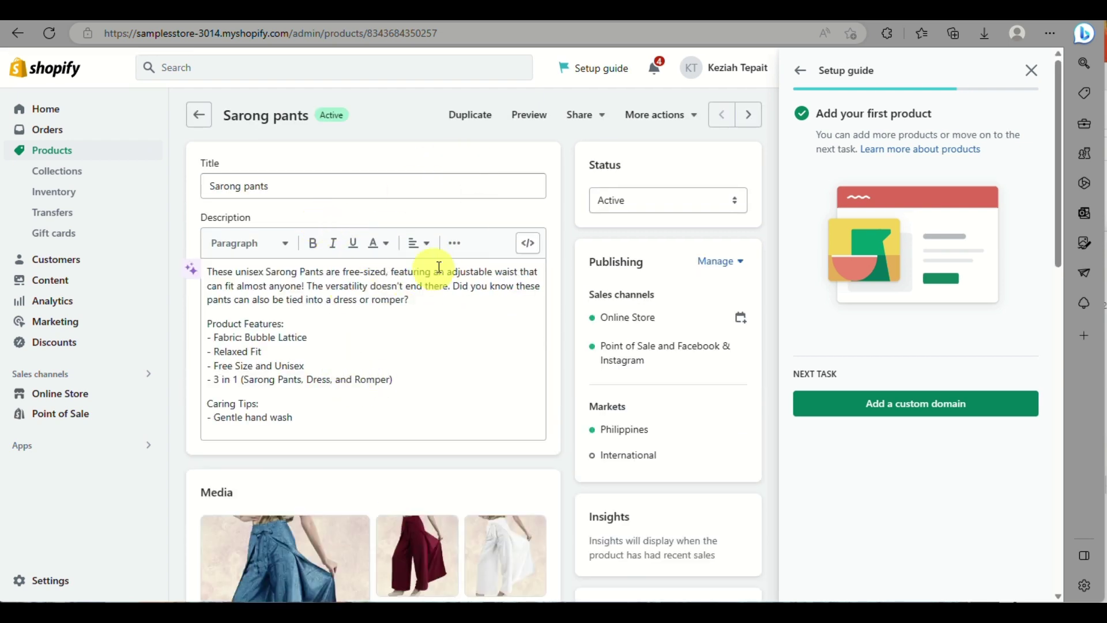
scroll(419, 218, "down", 5)
scroll(422, 224, "down", 8)
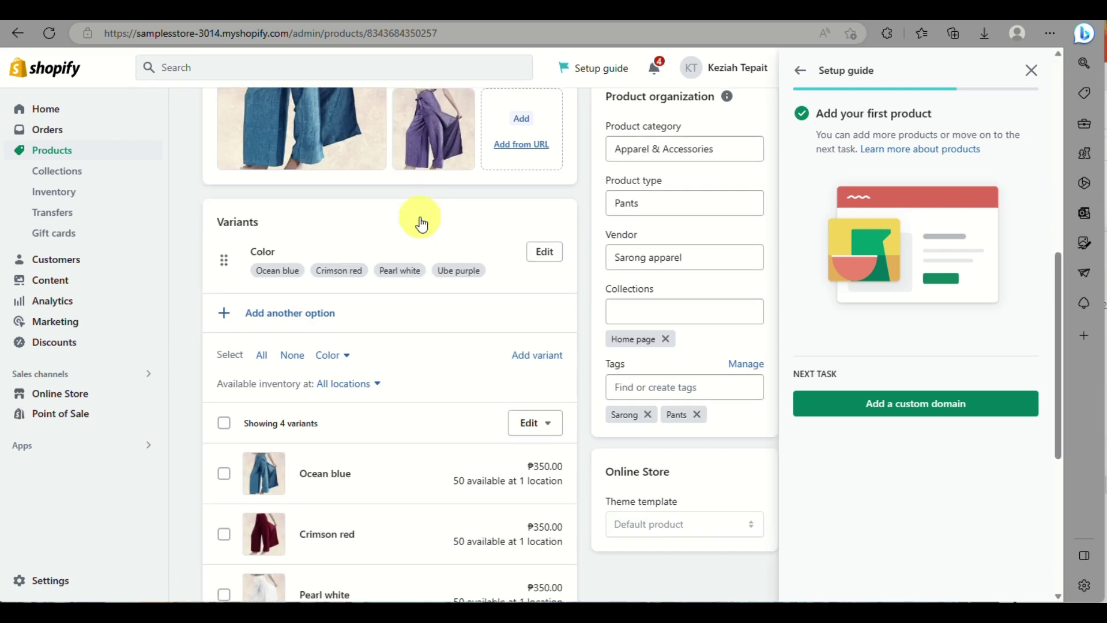
scroll(422, 224, "up", 15)
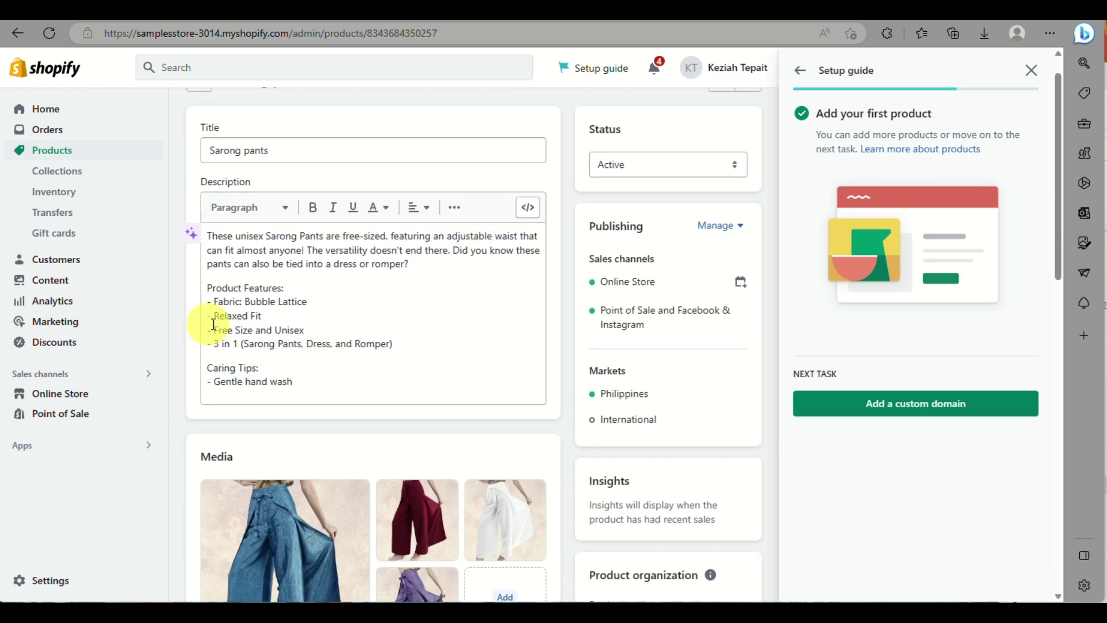
- View the live online store, open the Sarong pants product page, and examine its images, options and description
left_click(153, 400)
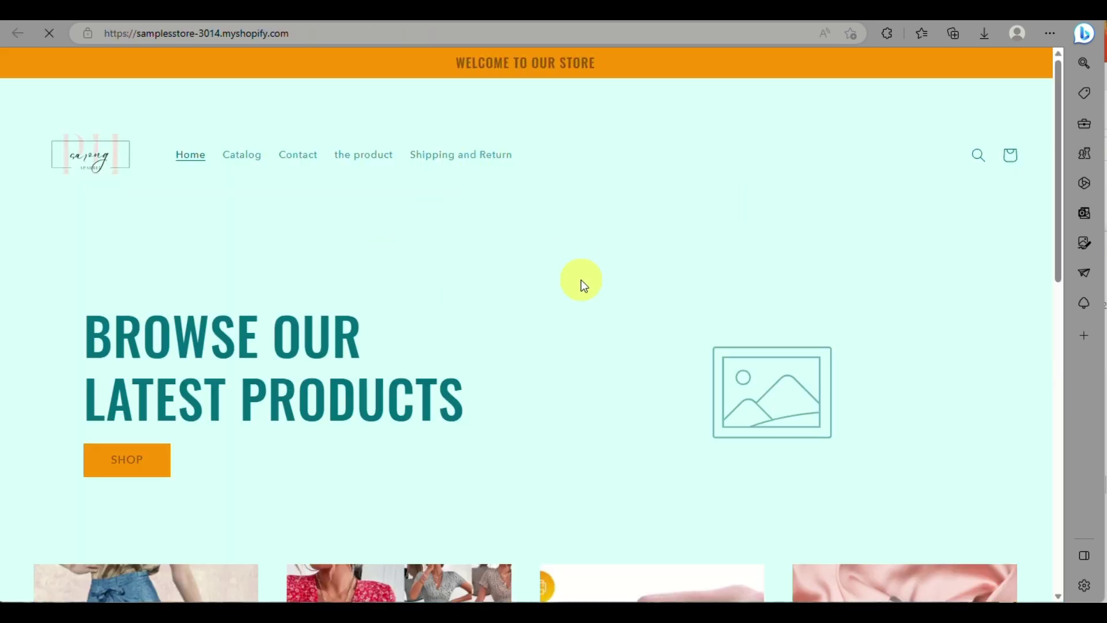
scroll(580, 279, "down", 12)
scroll(582, 279, "up", 5)
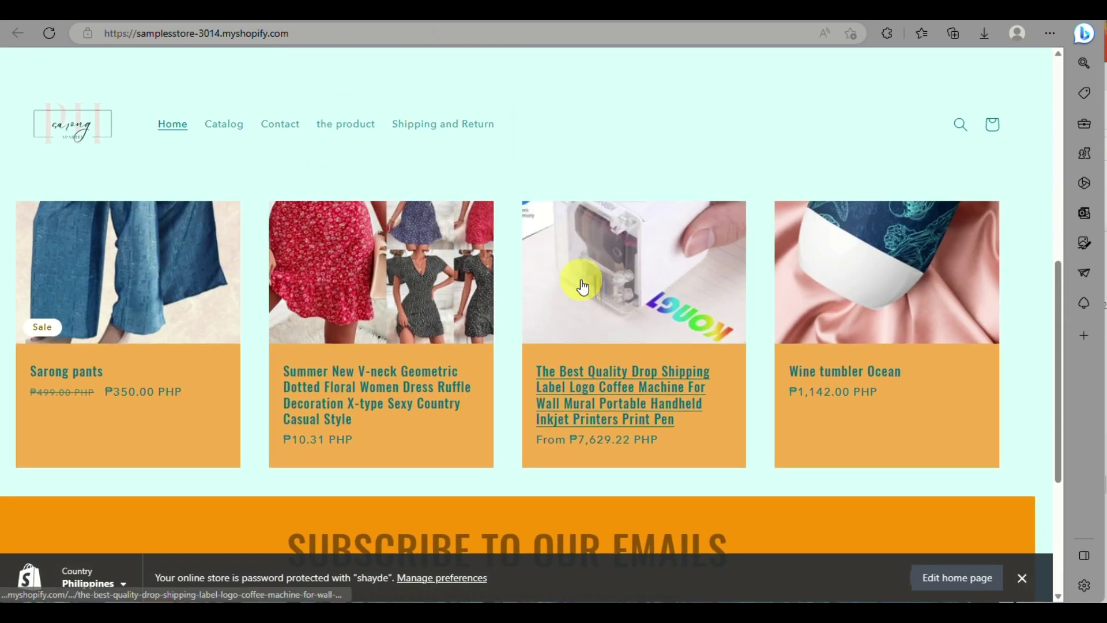
left_click(154, 275)
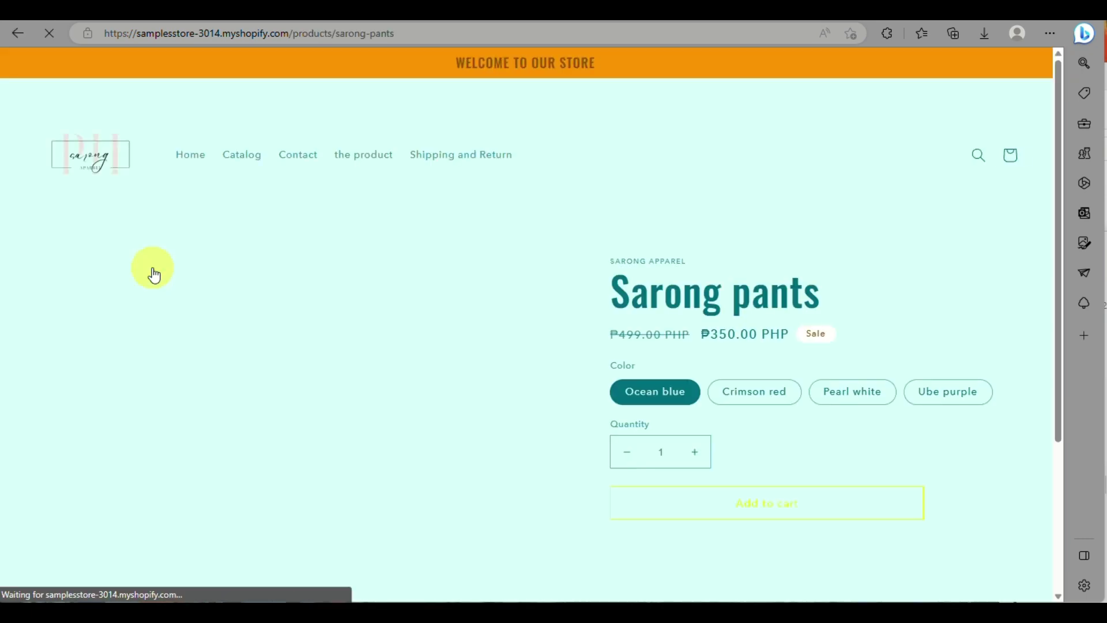
scroll(436, 387, "down", 1)
scroll(436, 388, "down", 5)
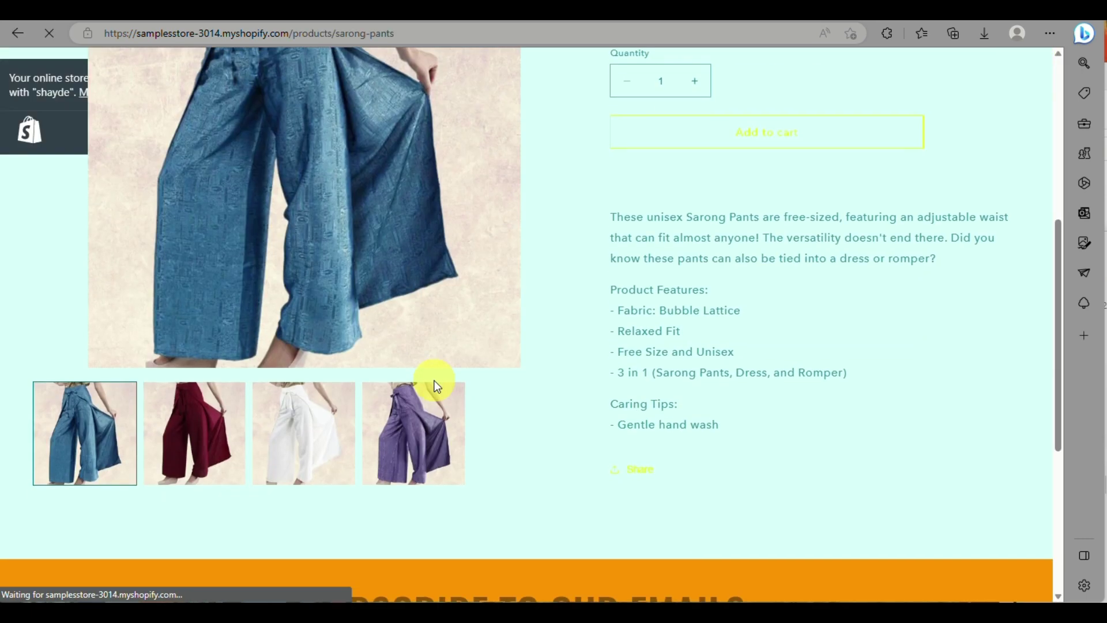
scroll(437, 386, "down", 5)
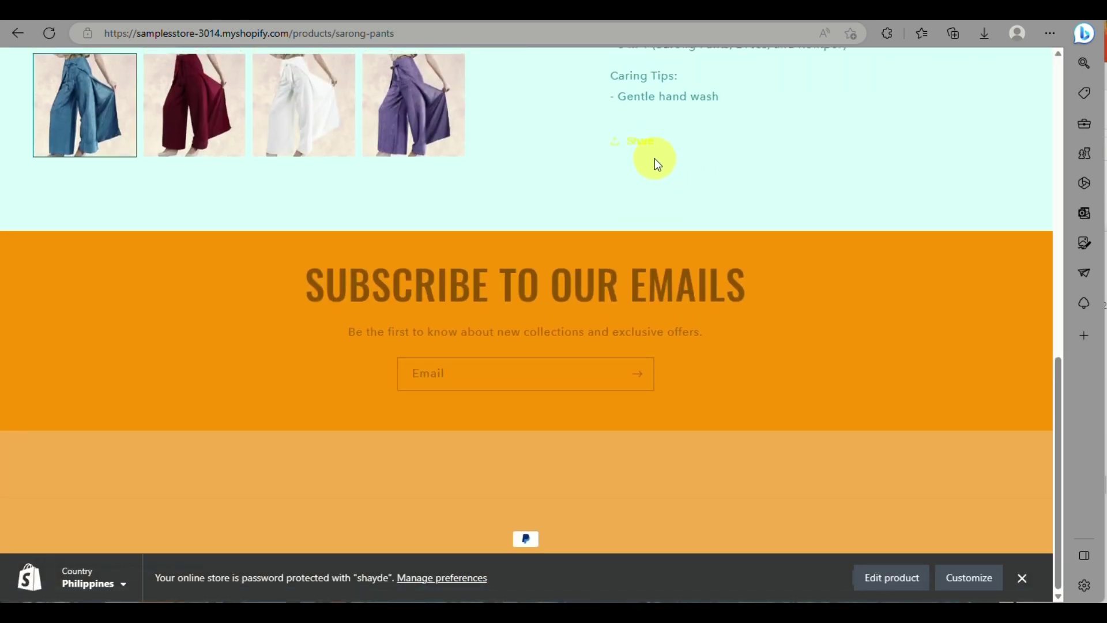
scroll(631, 185, "up", 7)
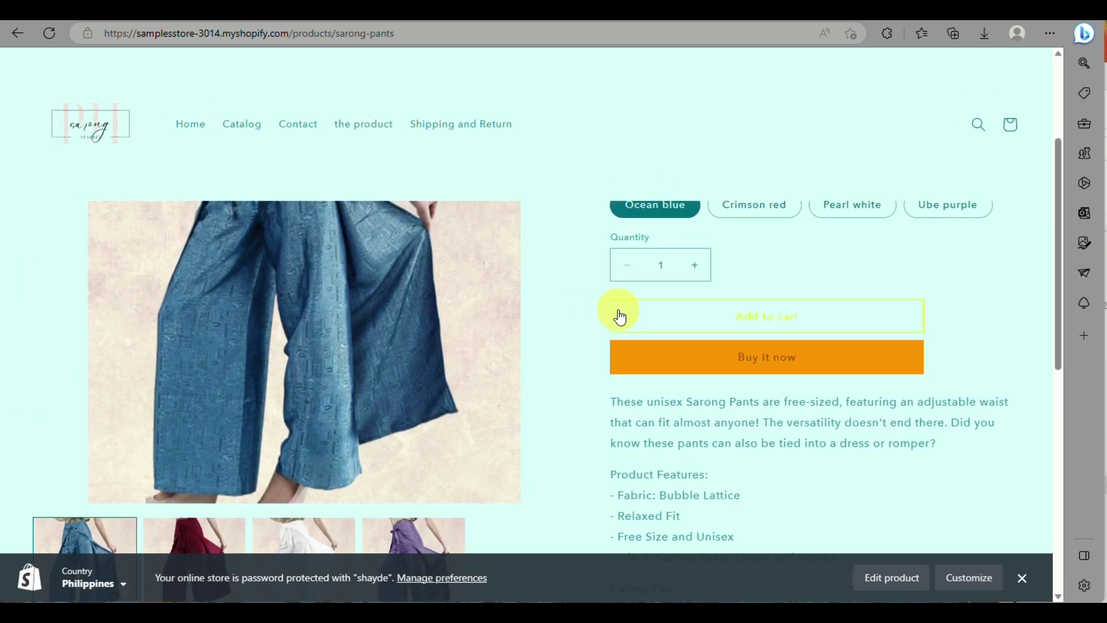
- Switch to the CJdropshipping waist bag page, open its listing form, and apply the recommended listing price to all variants
left_click(627, 19)
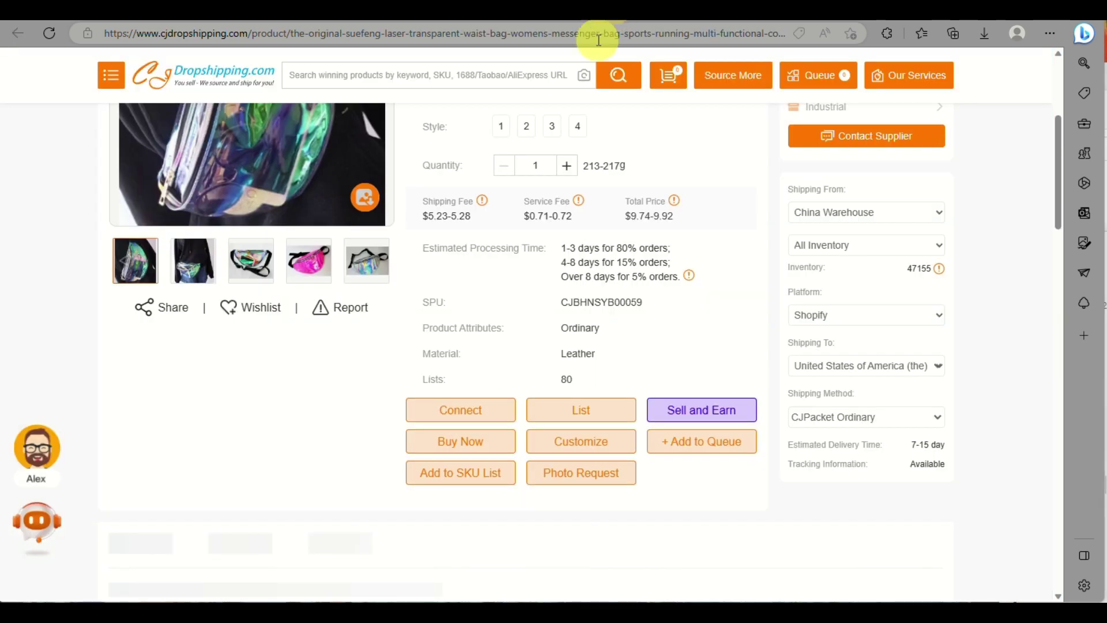
left_click(555, 409)
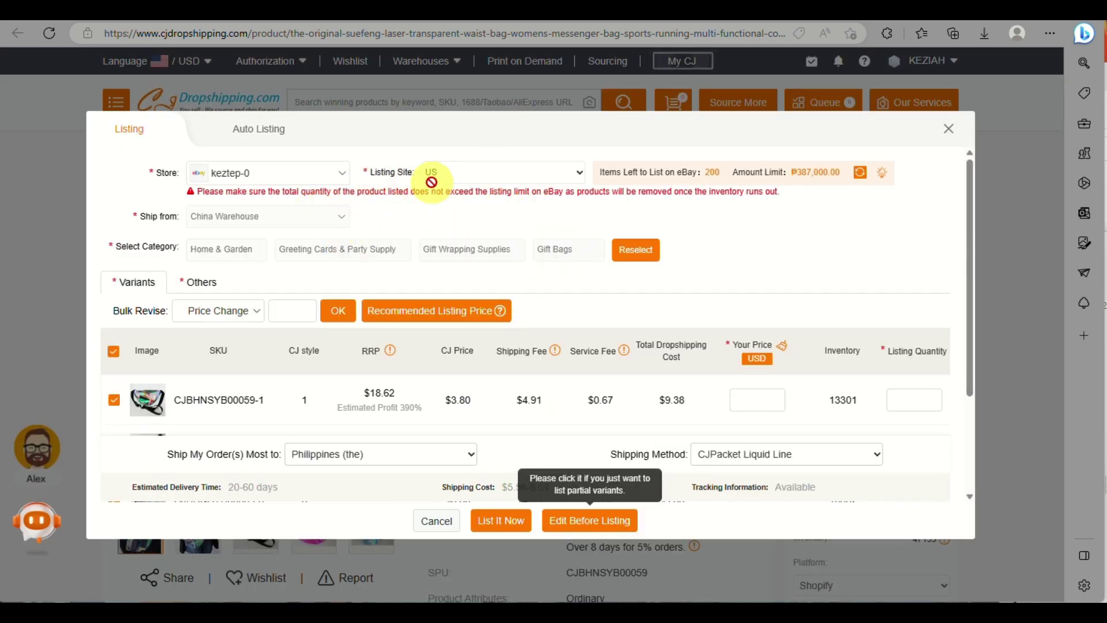
scroll(265, 277, "down", 2)
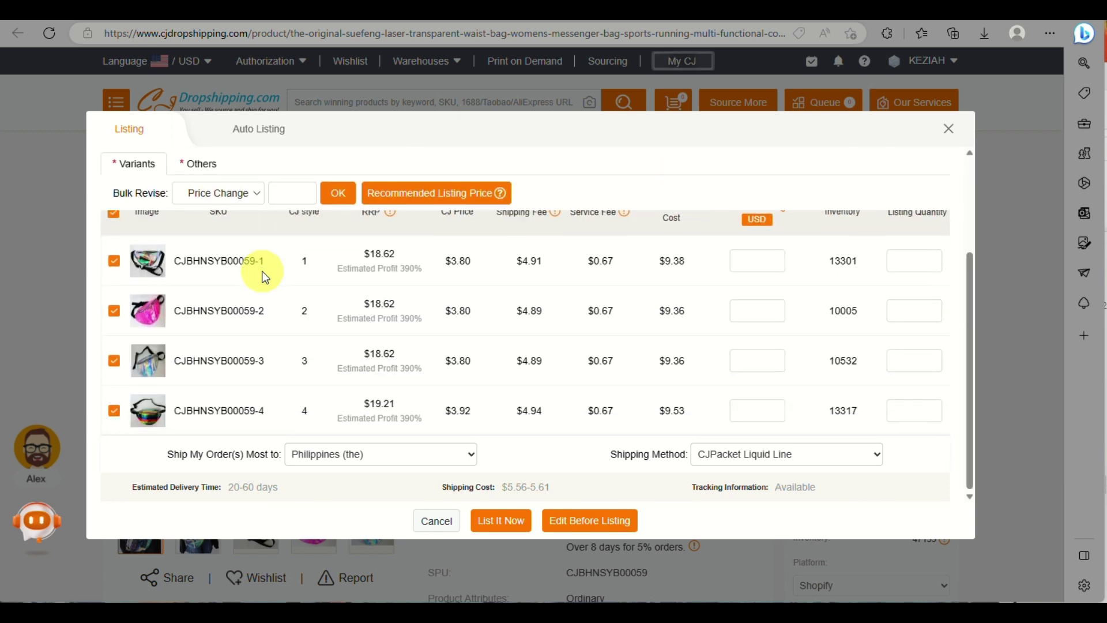
scroll(262, 271, "up", 2)
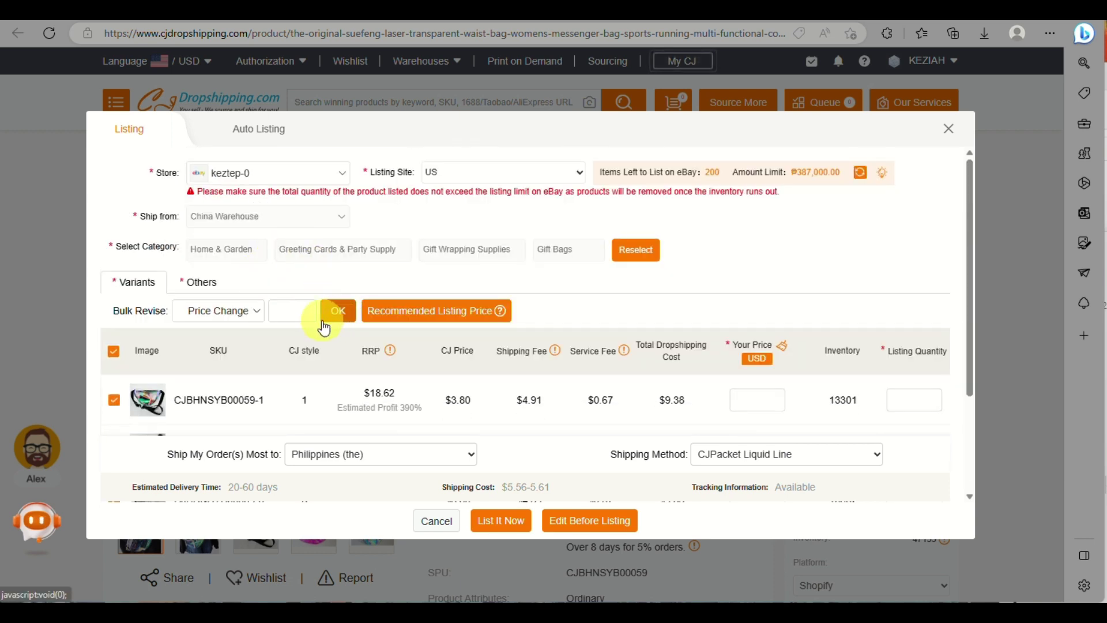
left_click(406, 310)
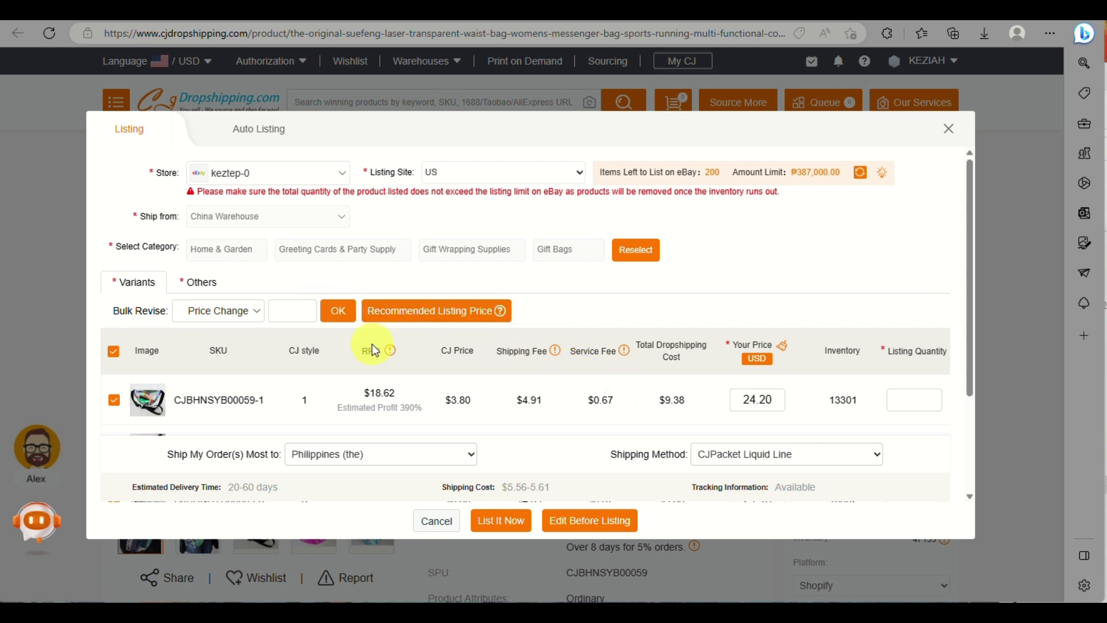
- Bulk-revise the listing quantity of all four waist bag variants to 10 for the eBay store keztep-0
left_click(254, 310)
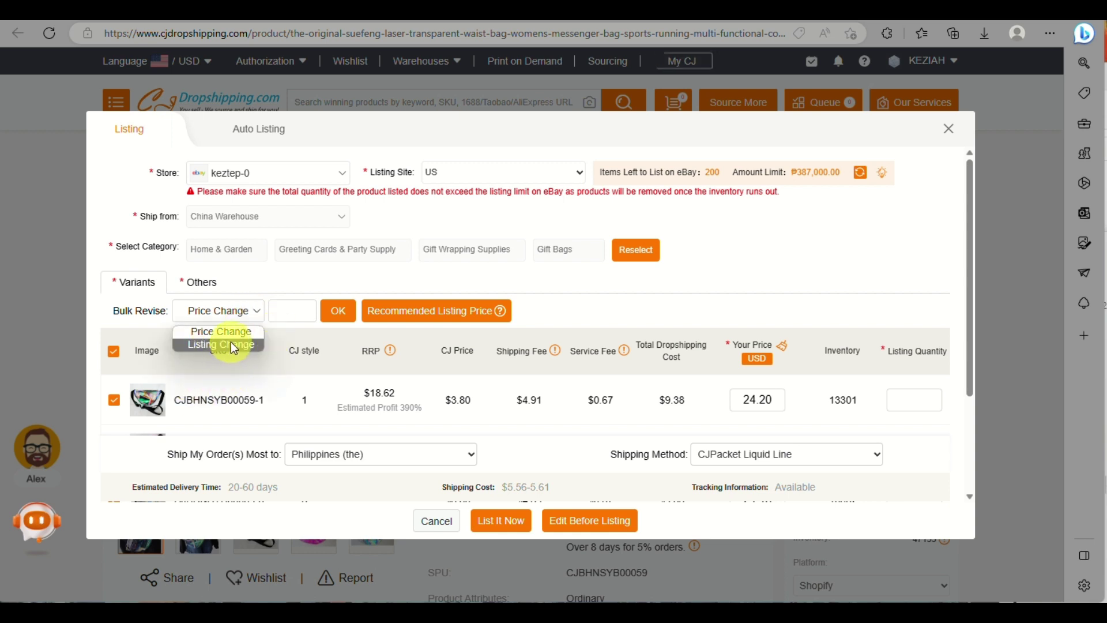
left_click(244, 344)
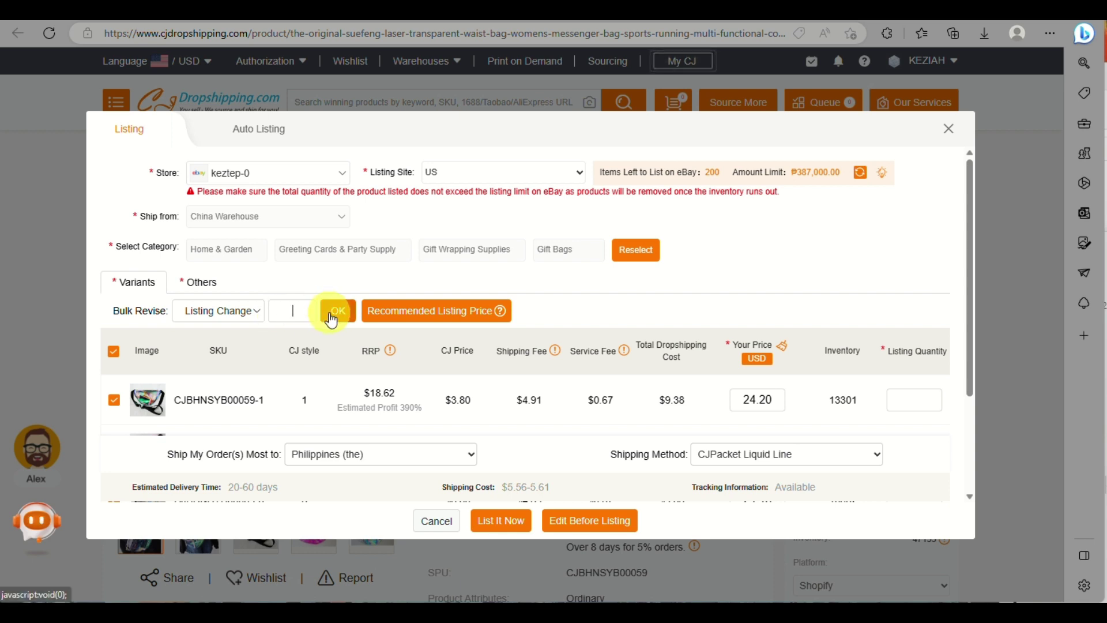
left_click(272, 311)
type("10")
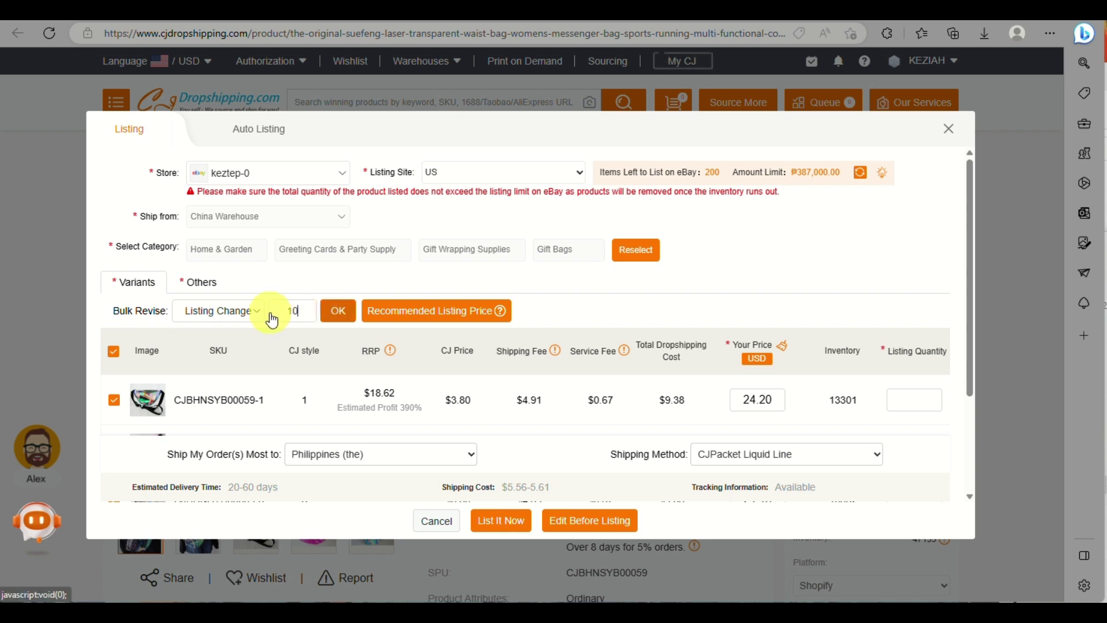
left_click(260, 311)
left_click(341, 316)
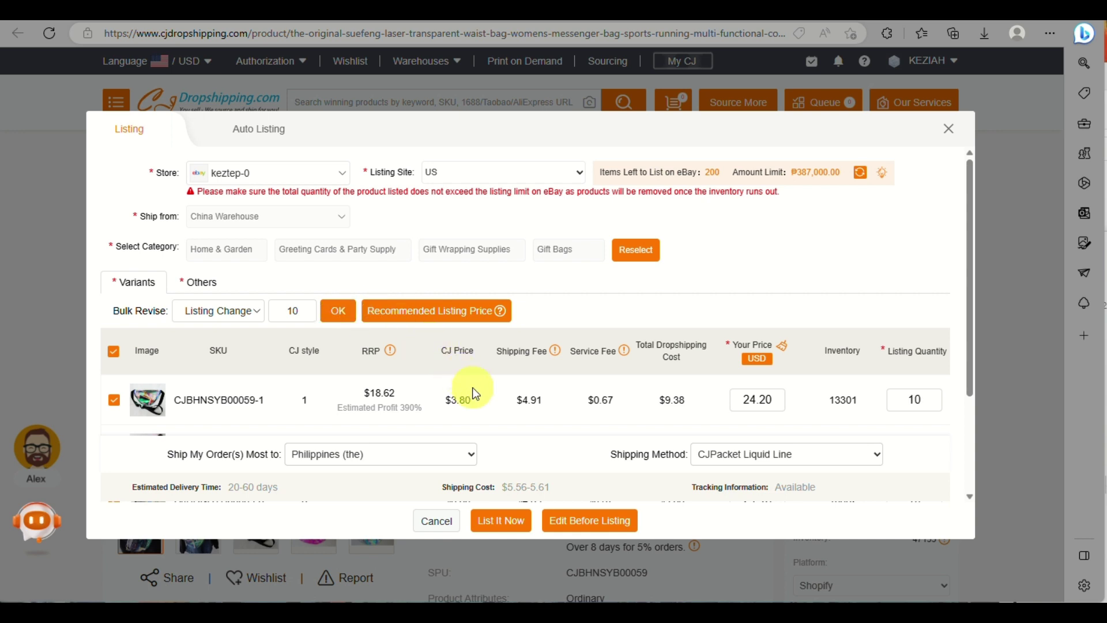
scroll(798, 352, "down", 2)
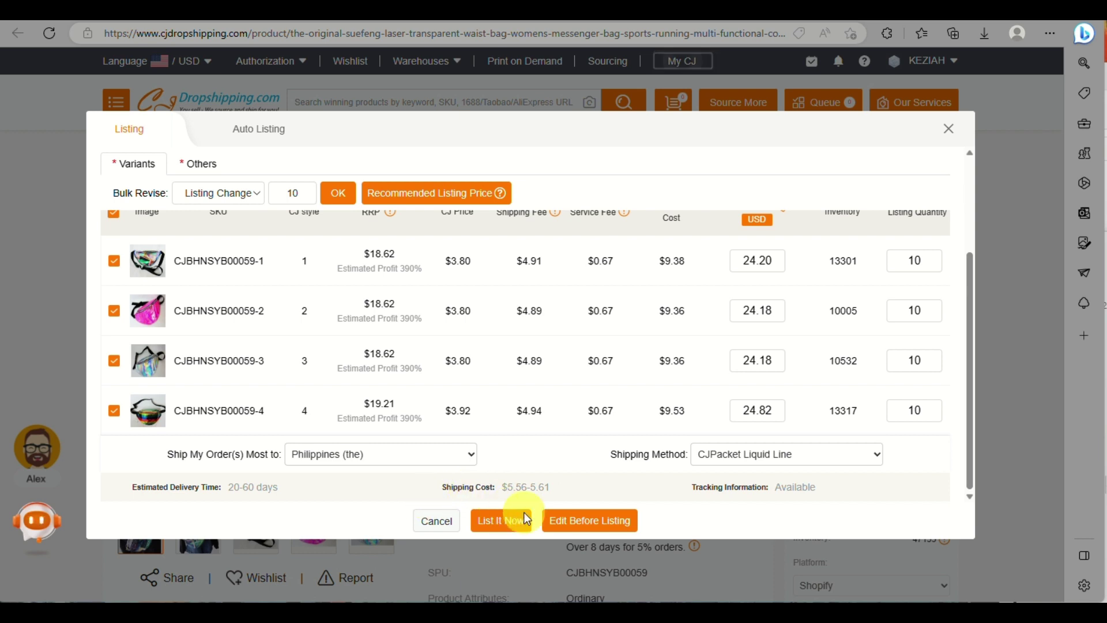
- Open the waist bag listing for editing, select the store samplesstore-3014, and check the product images
left_click(577, 526)
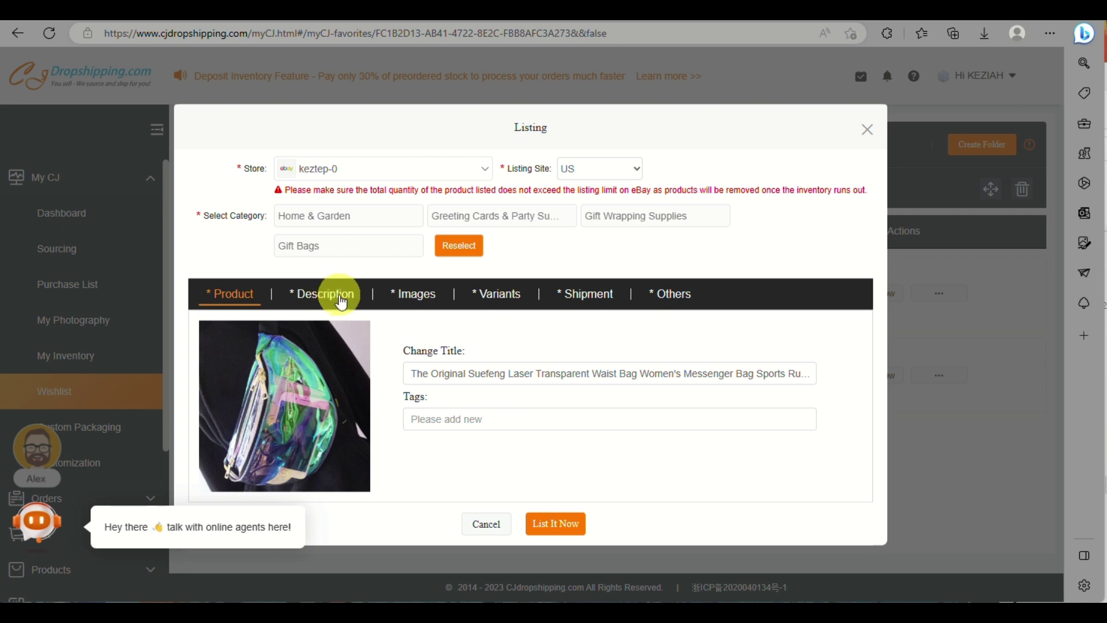
left_click(480, 169)
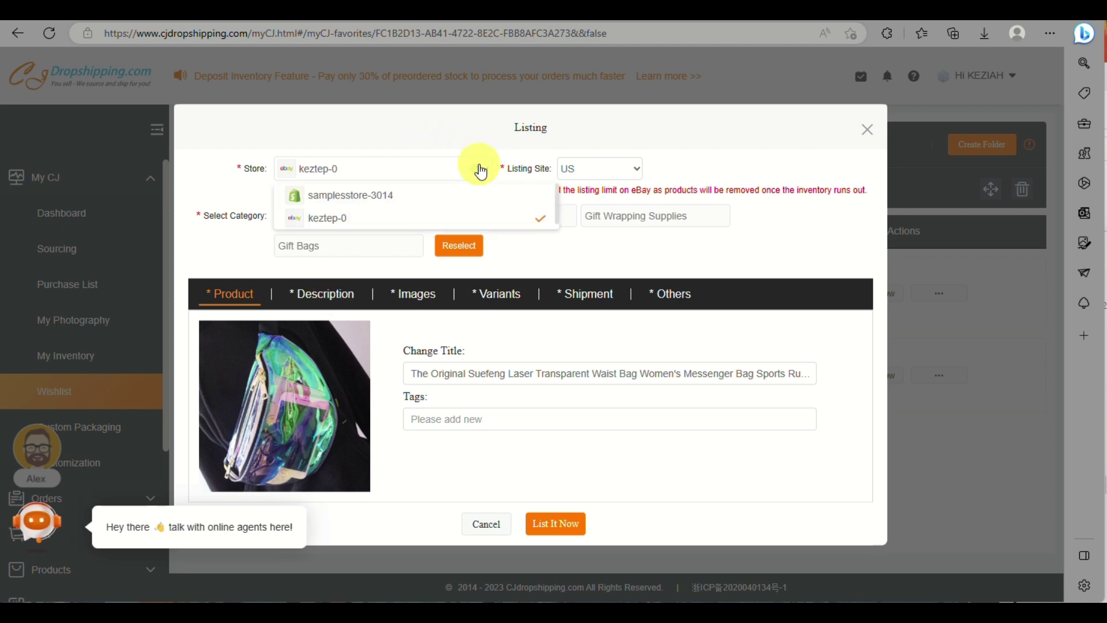
left_click(364, 205)
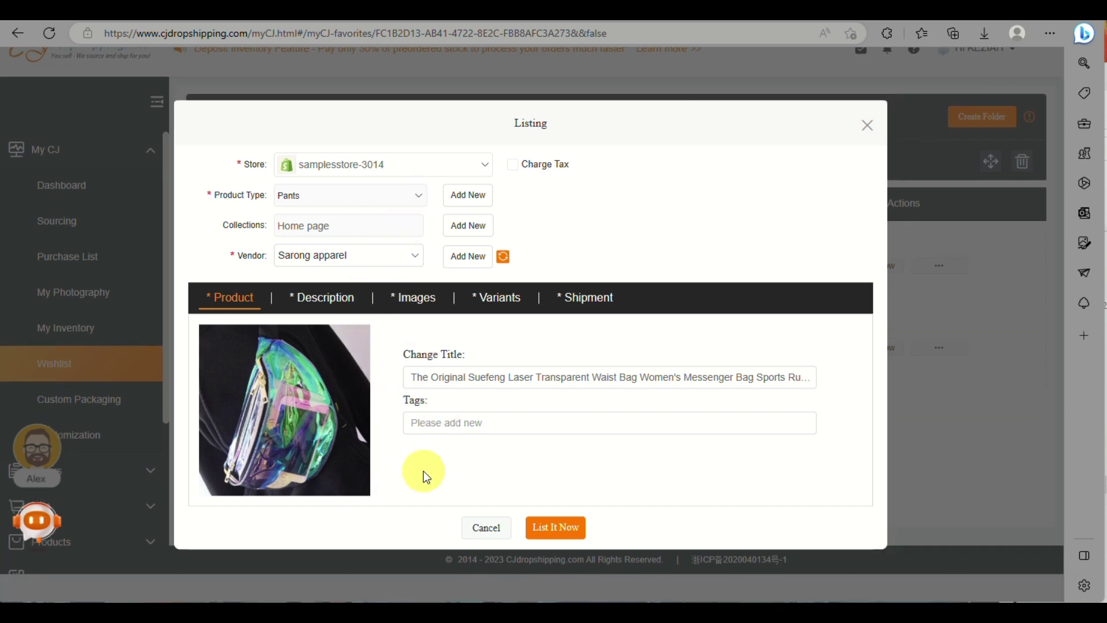
left_click(340, 305)
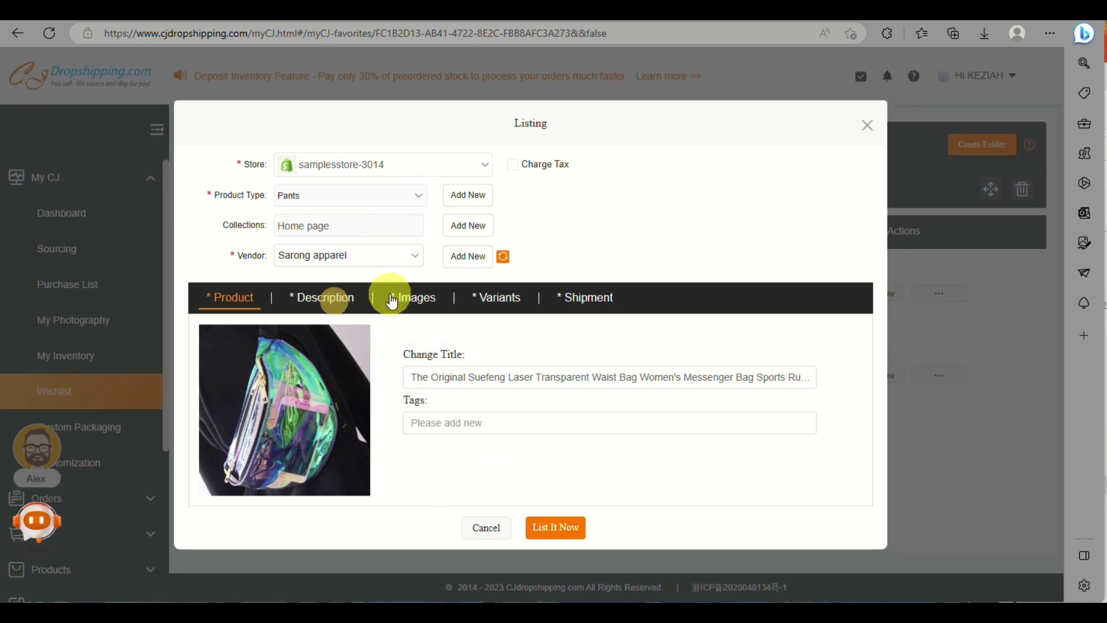
left_click(424, 297)
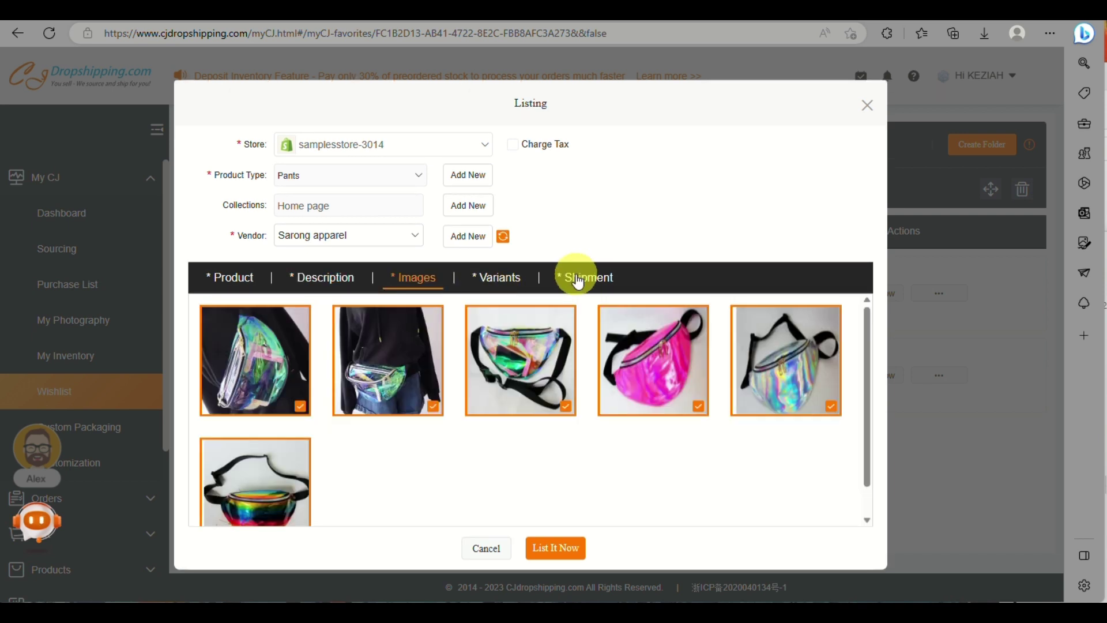
- Try to list the waist bag in samplesstore-3014 with the product type bag, and cancel the listing
left_click(547, 552)
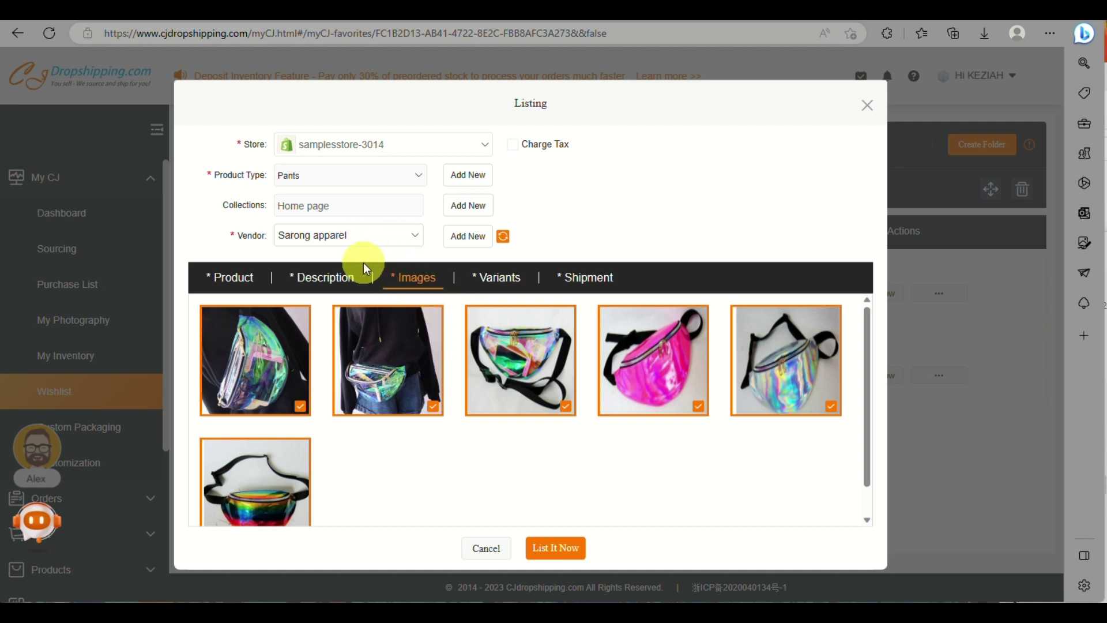
left_click(241, 279)
scroll(388, 372, "down", 1)
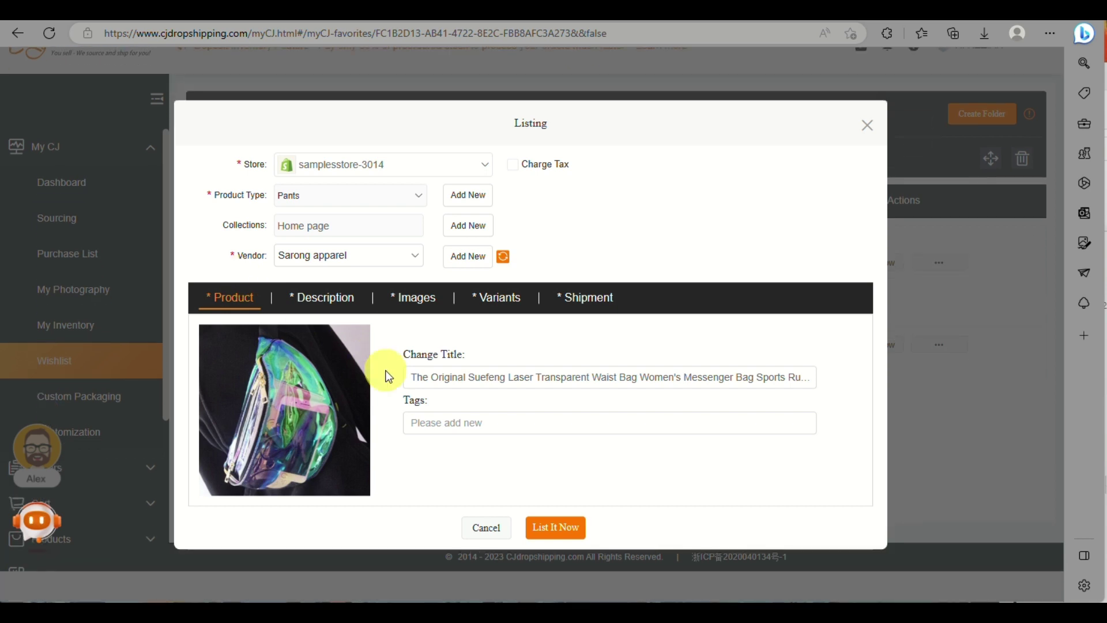
scroll(388, 375, "up", 1)
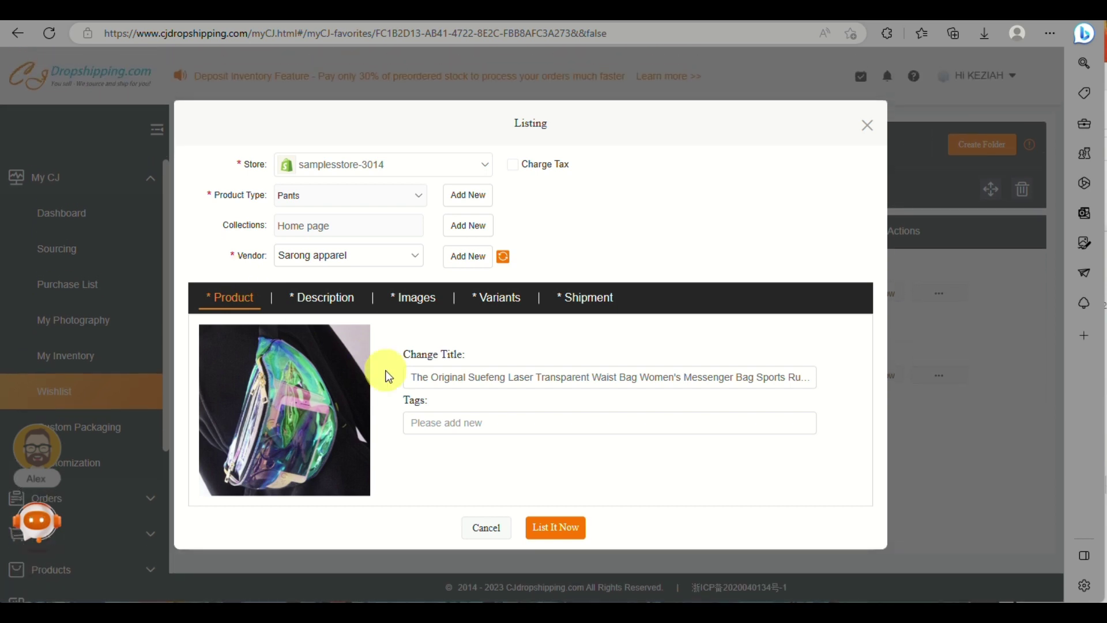
left_click(565, 533)
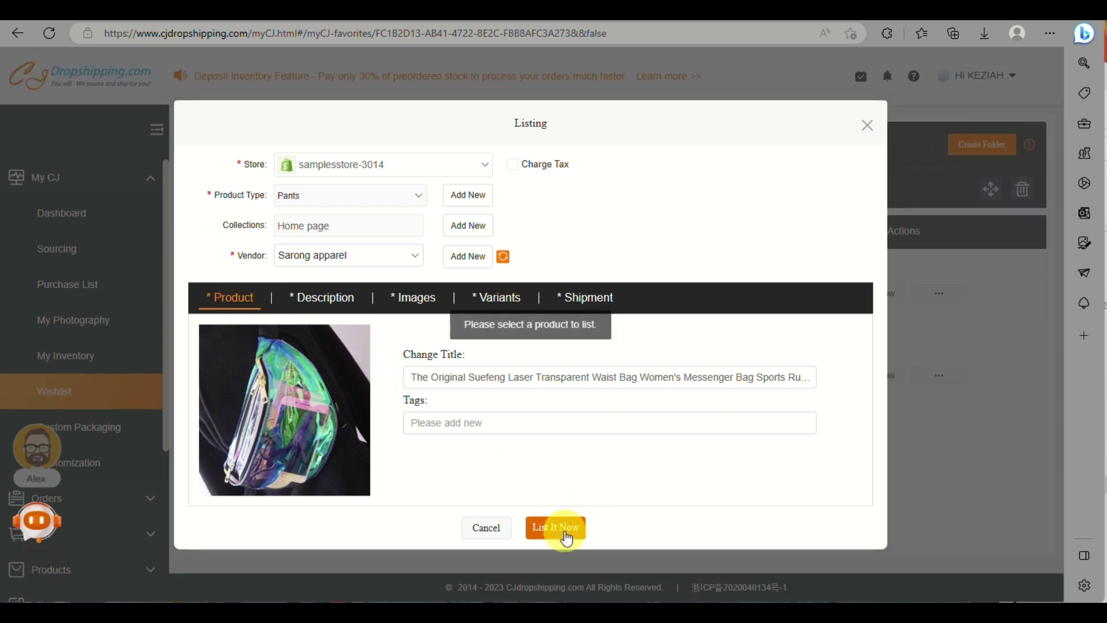
mouse_move(269, 413)
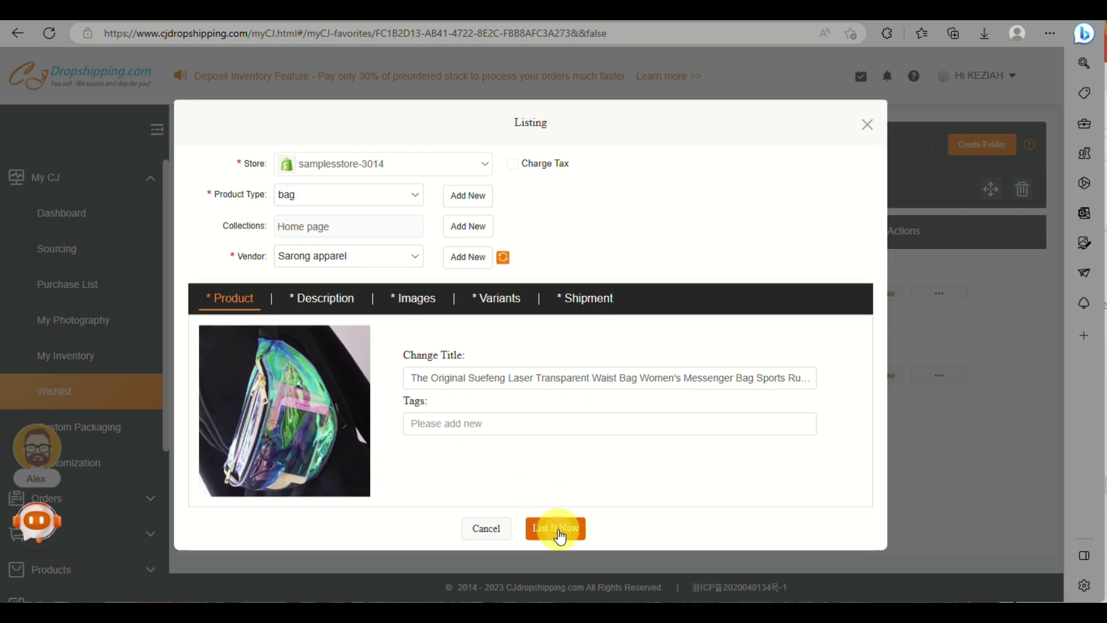
left_click(560, 536)
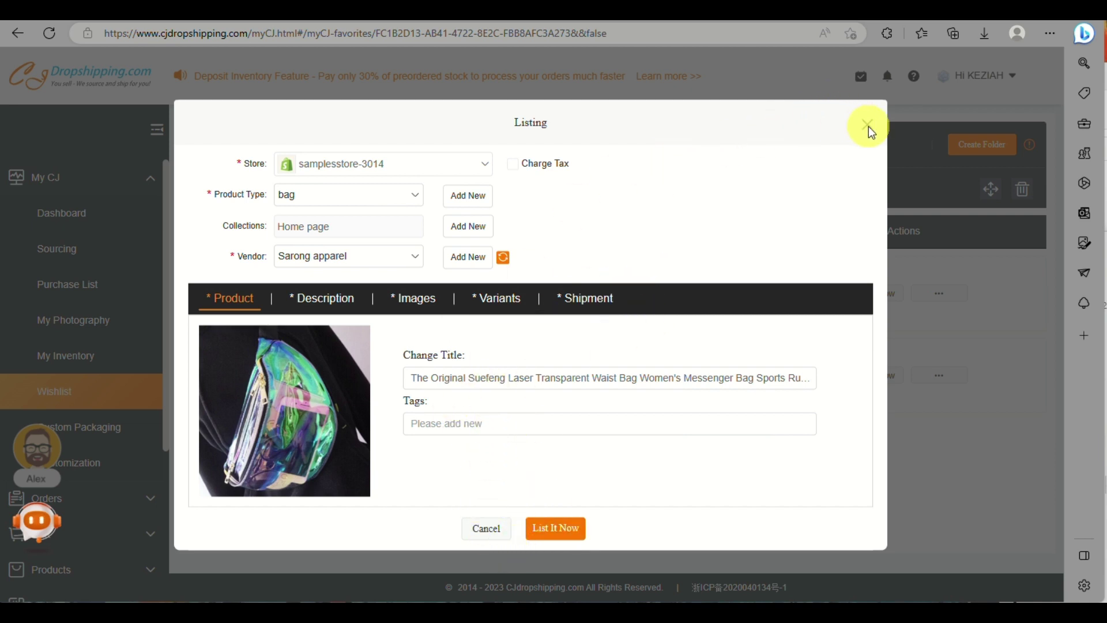
left_click(486, 529)
- Reopen the waist bag's listing form and choose samplesstore-3014 as the store to list it in
mouse_move(487, 350)
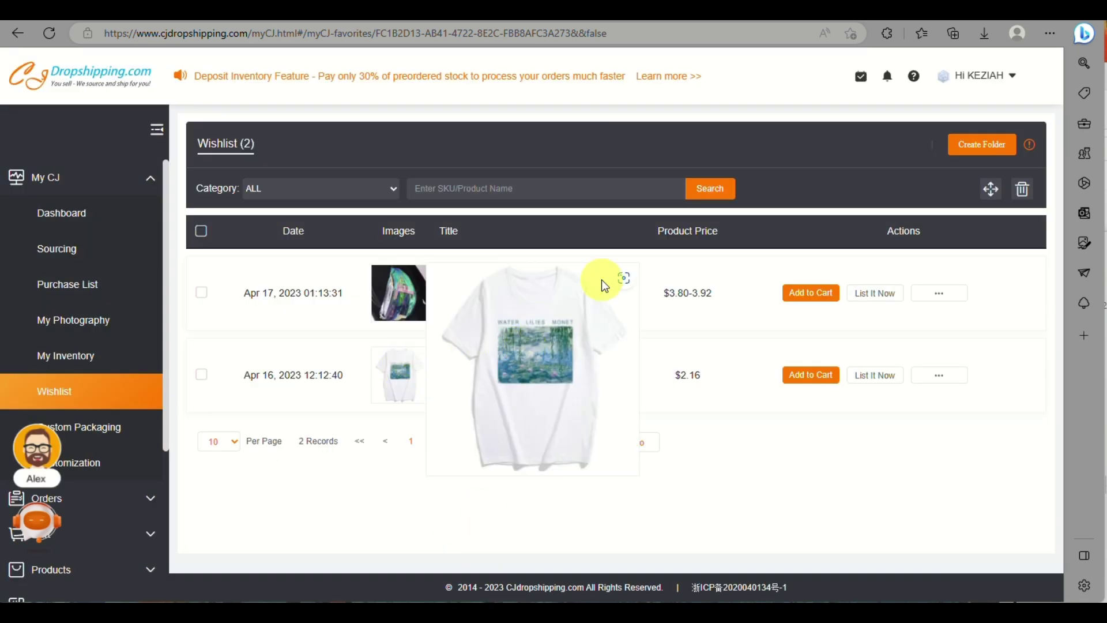
left_click(868, 307)
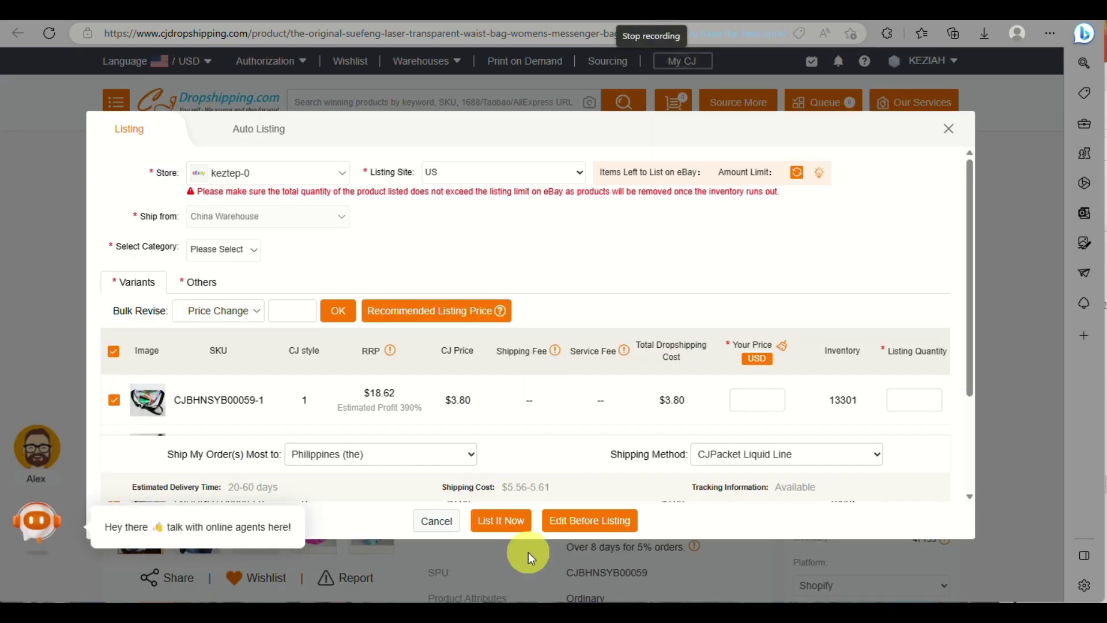
left_click(492, 526)
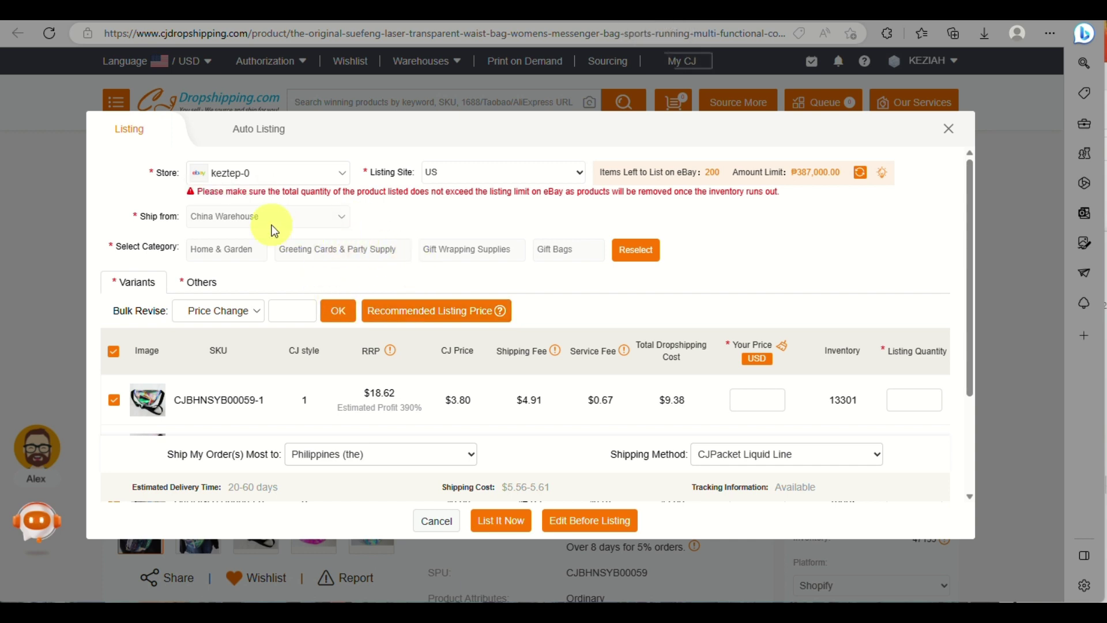
left_click(310, 169)
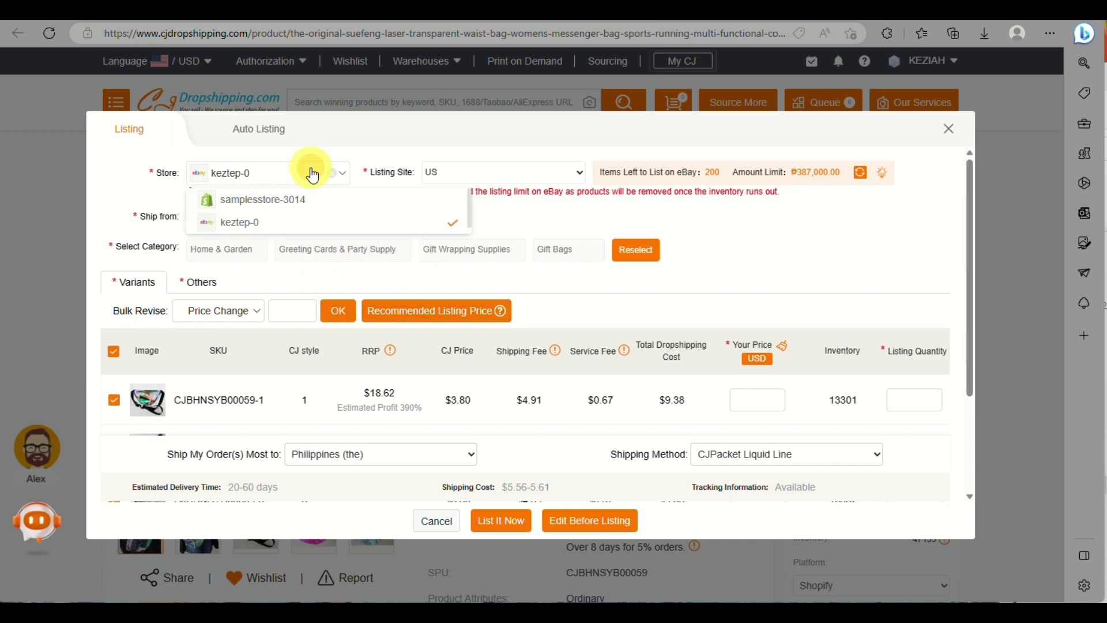
left_click(294, 203)
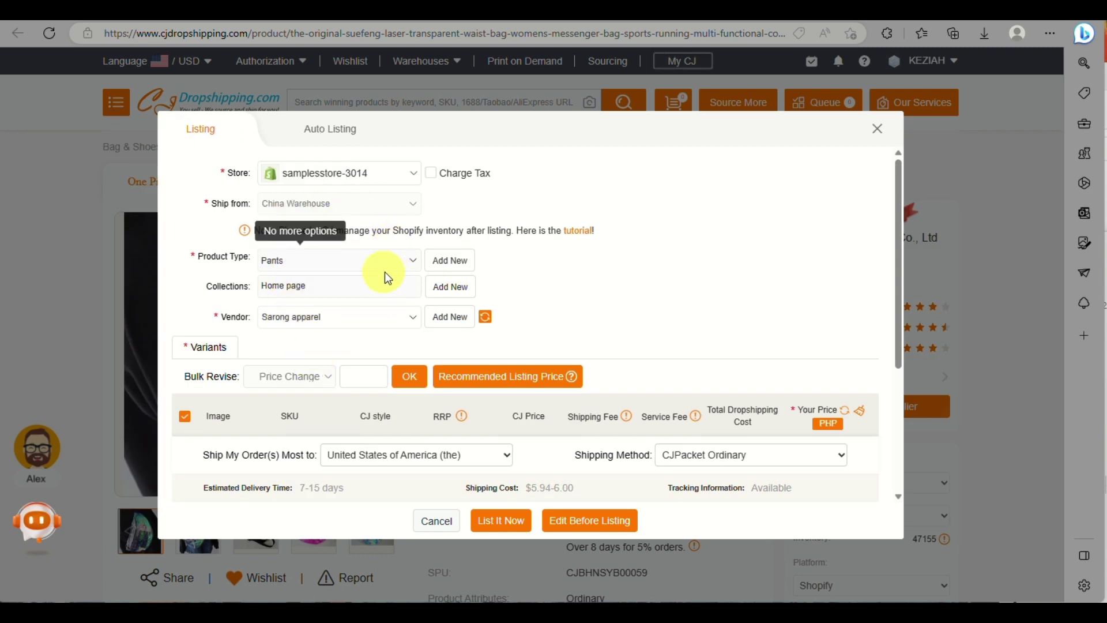
- Apply the recommended listing price to all waist bag variants and list the product in the Shopify store
scroll(295, 334, "down", 1)
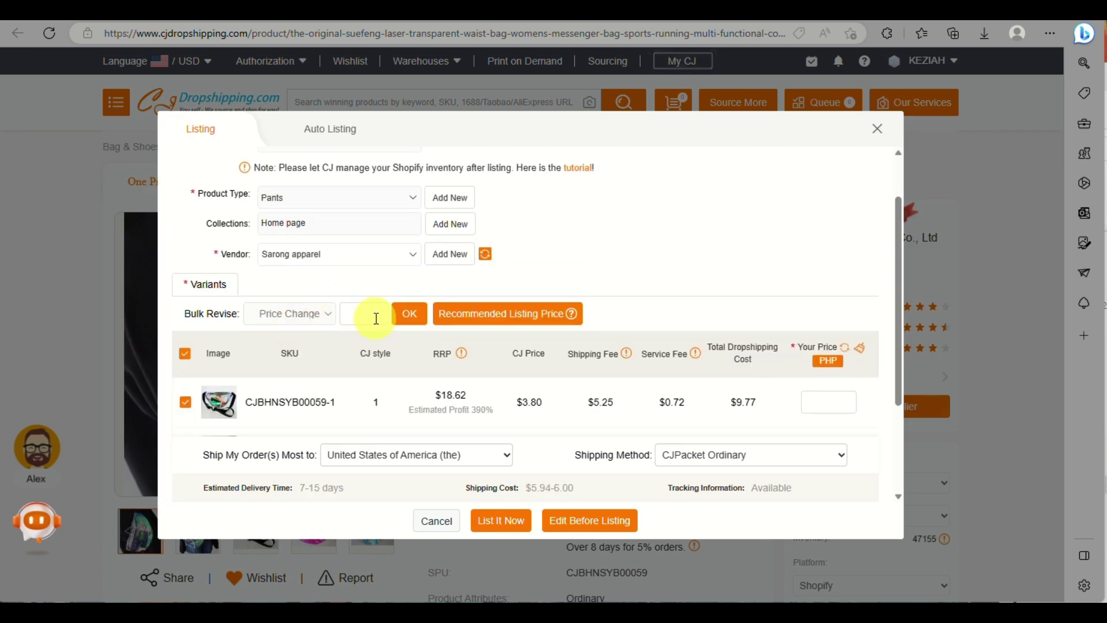
scroll(375, 318, "down", 1)
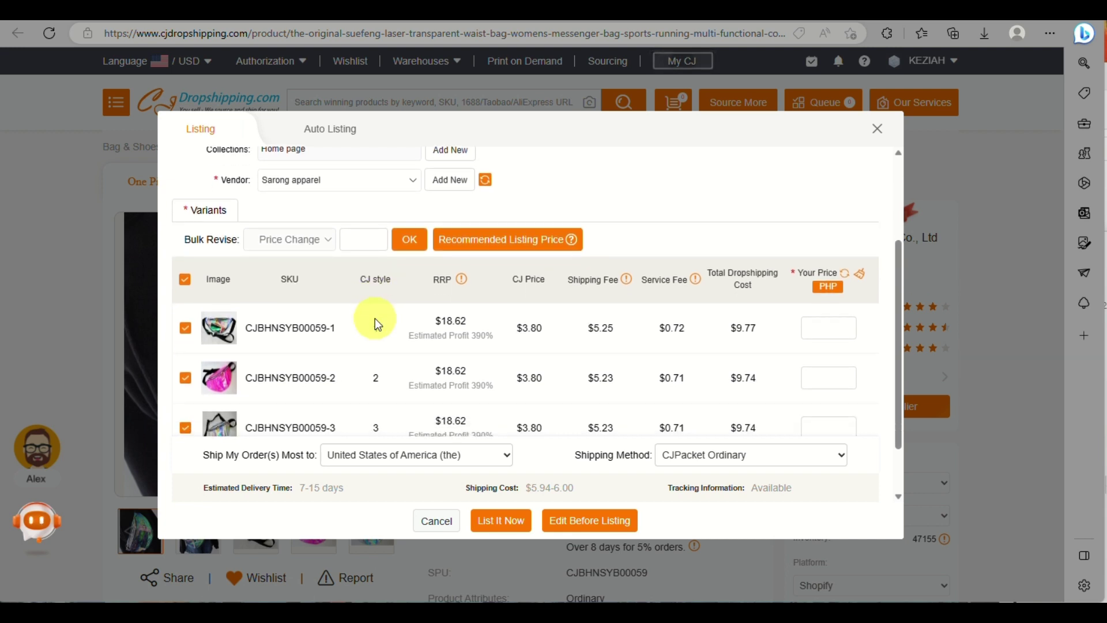
left_click(489, 231)
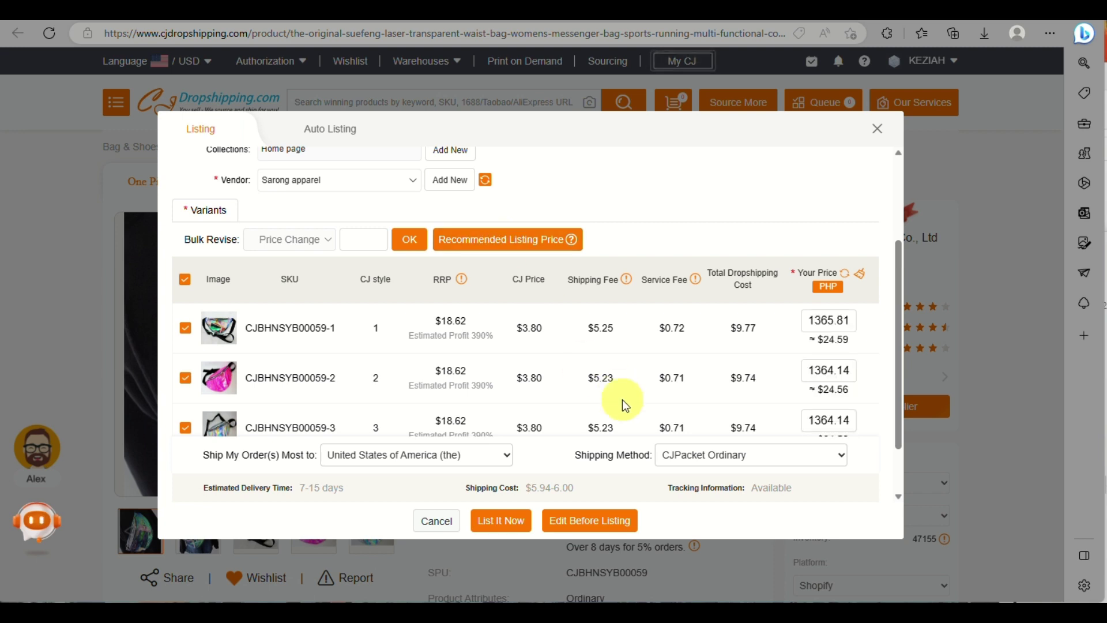
scroll(621, 399, "down", 1)
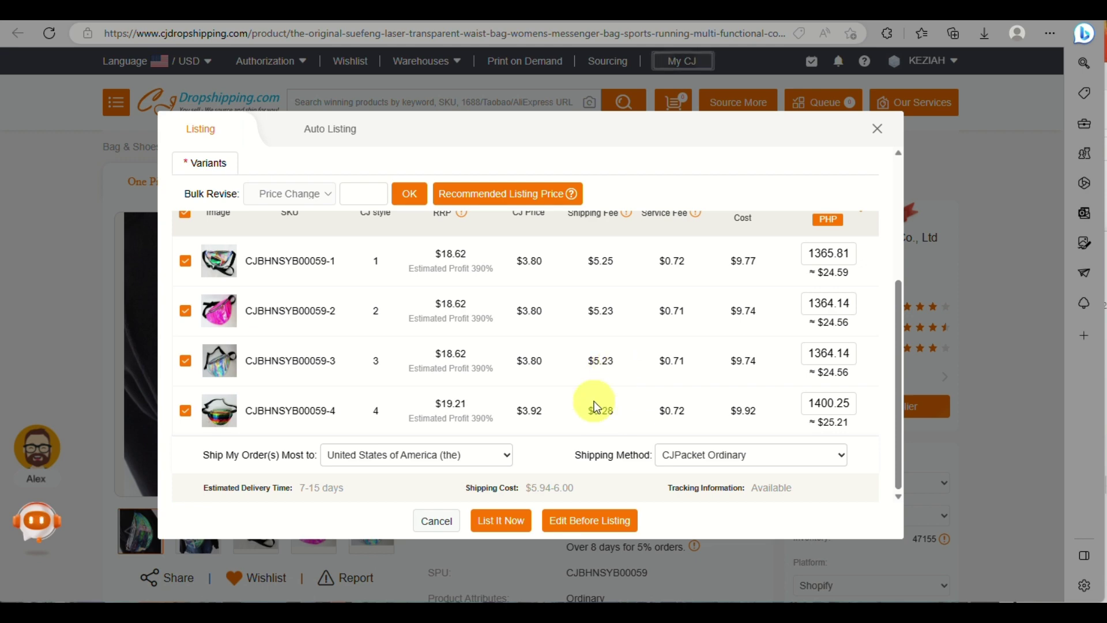
left_click(501, 522)
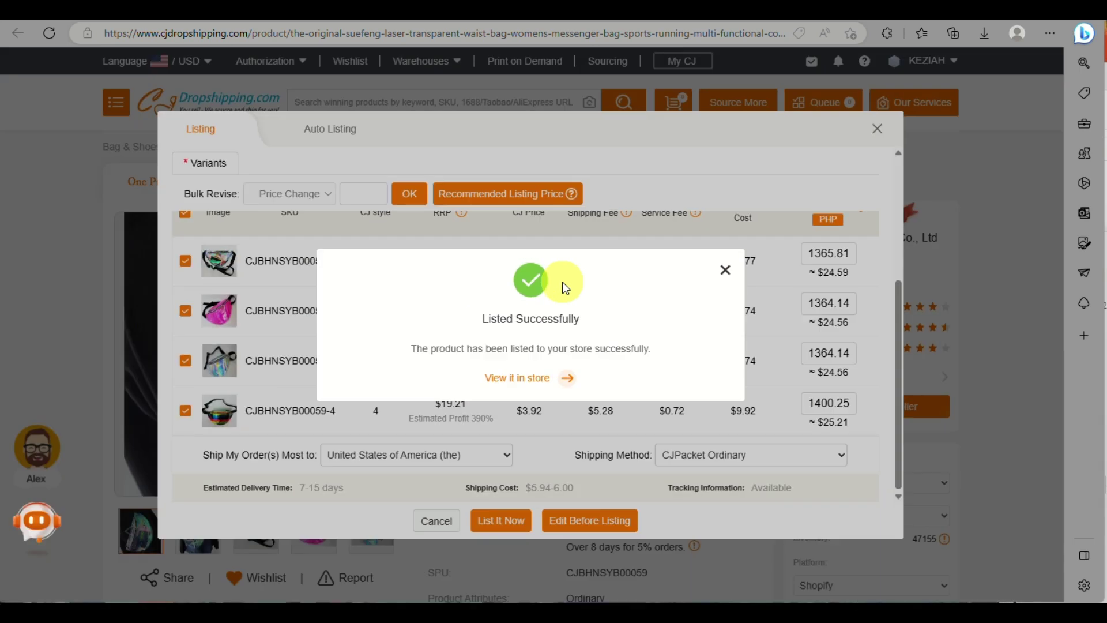
- View the listed waist bag in the Shopify admin, then return to the product list and locate its entry
left_click(523, 381)
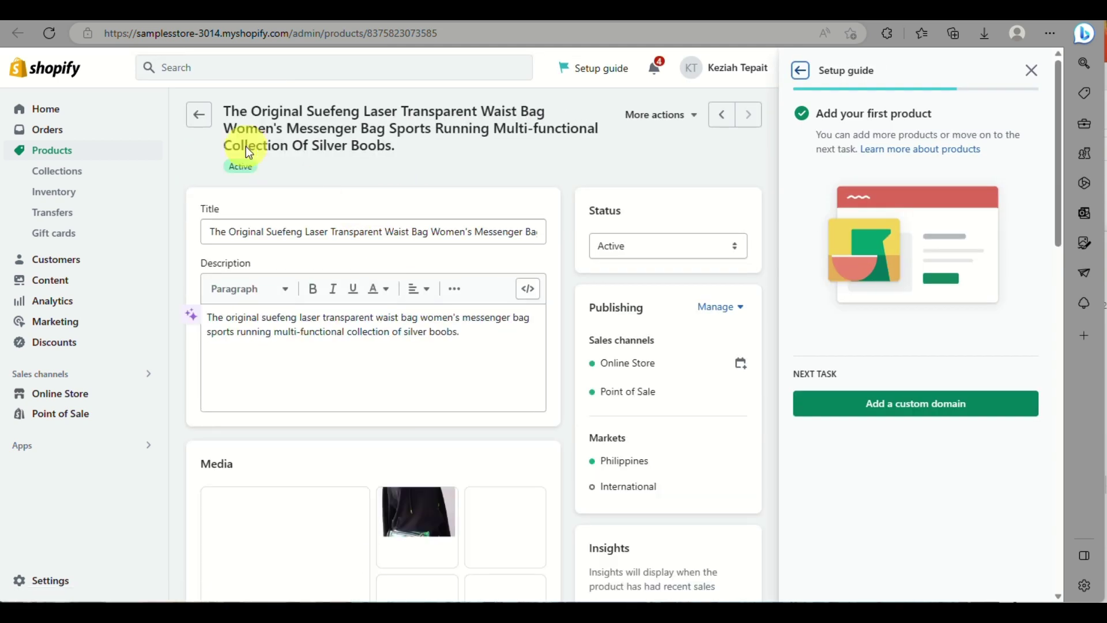
left_click(198, 118)
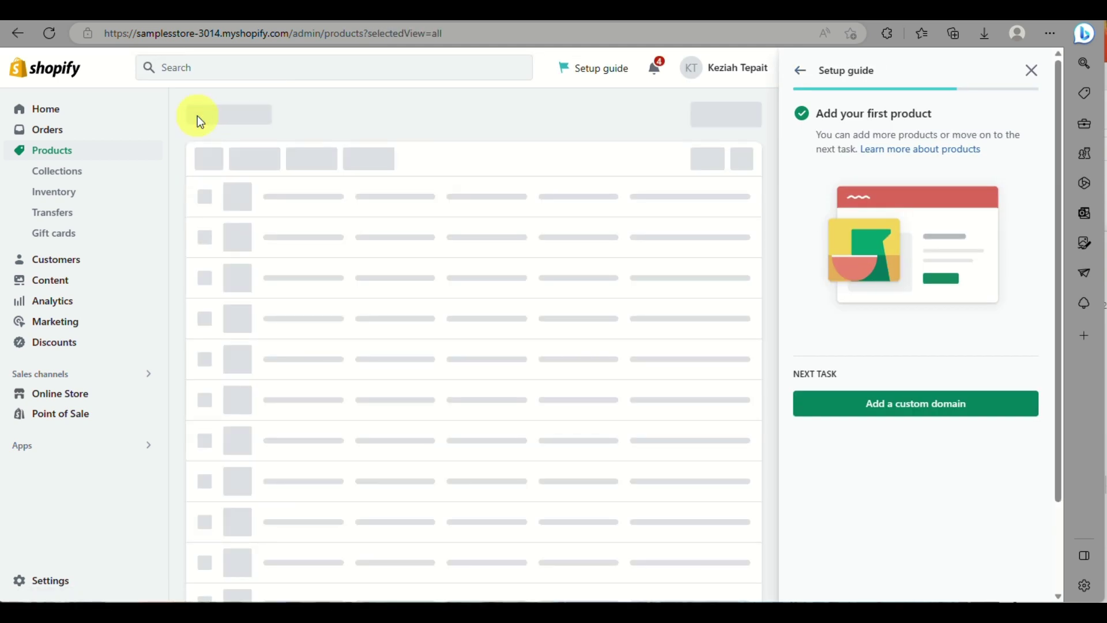
scroll(239, 303, "down", 2)
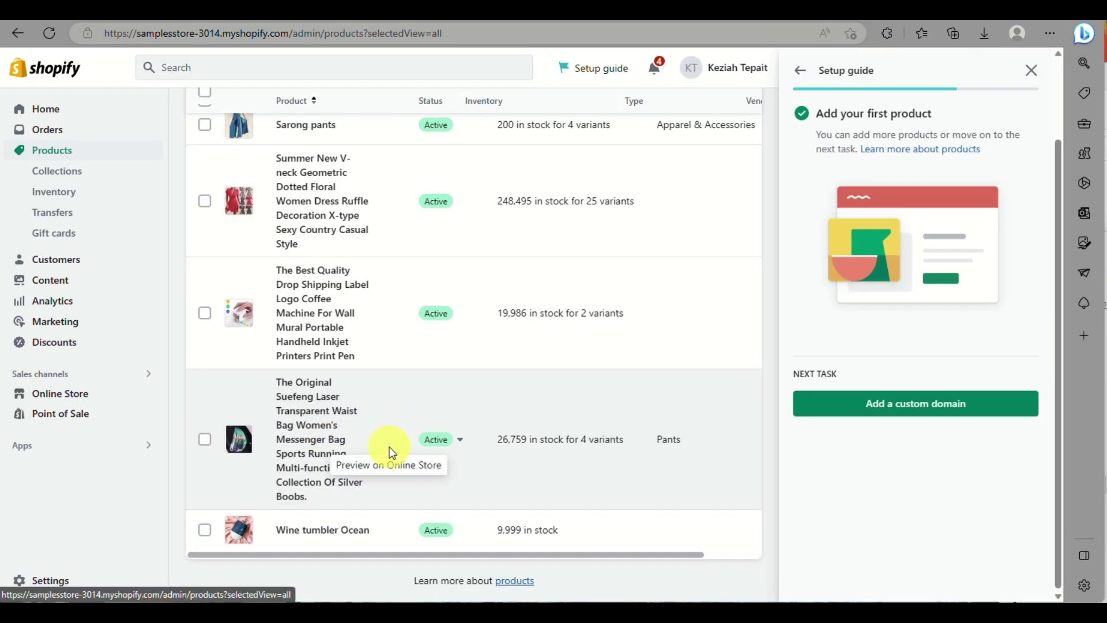
- Preview the waist bag on the online store and examine its images, title, price and style options
left_click(390, 445)
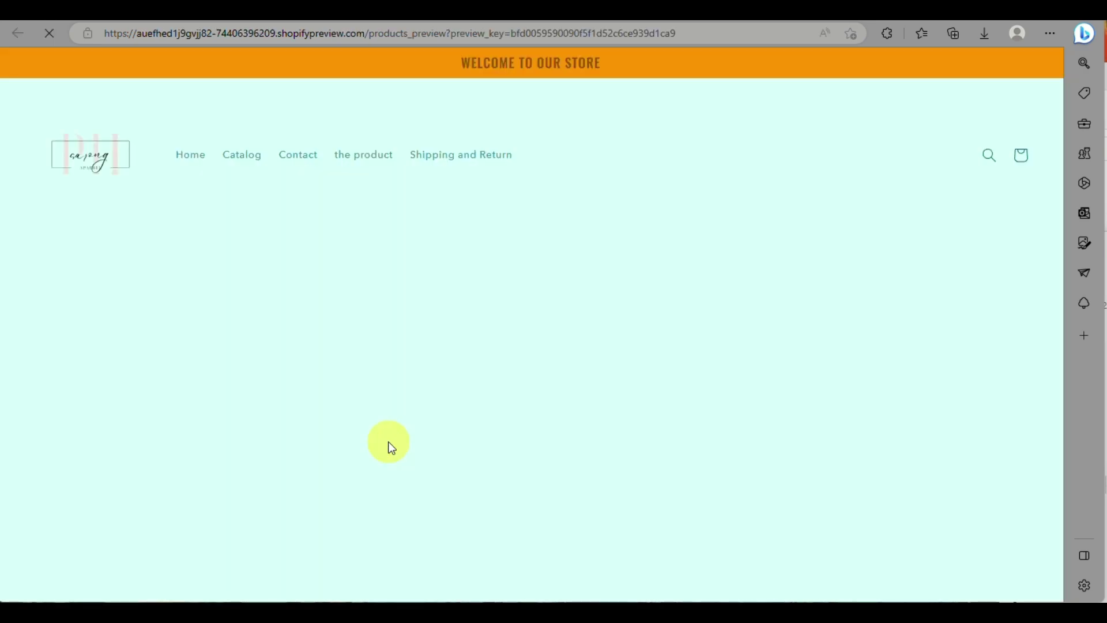
scroll(398, 346, "down", 5)
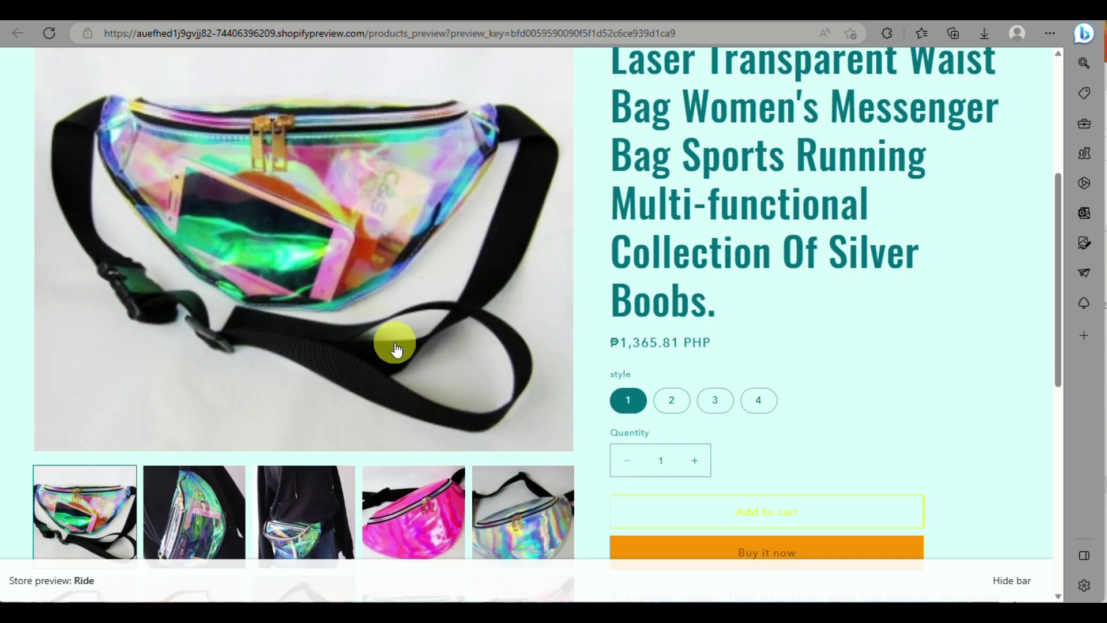
scroll(396, 346, "up", 5)
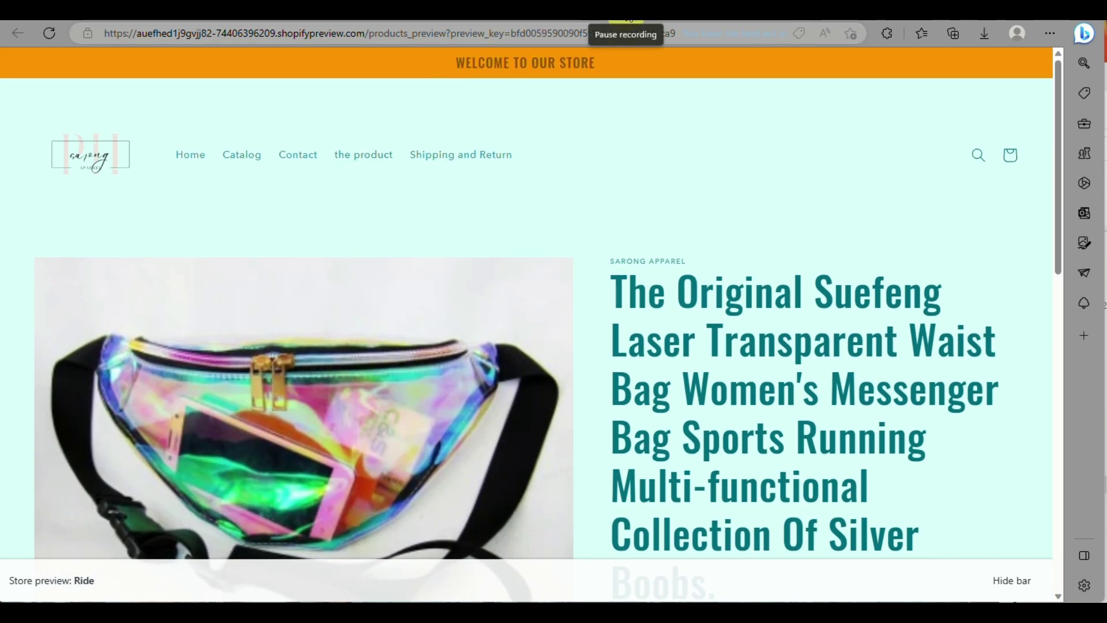
scroll(524, 334, "down", 10)
scroll(522, 334, "up", 8)
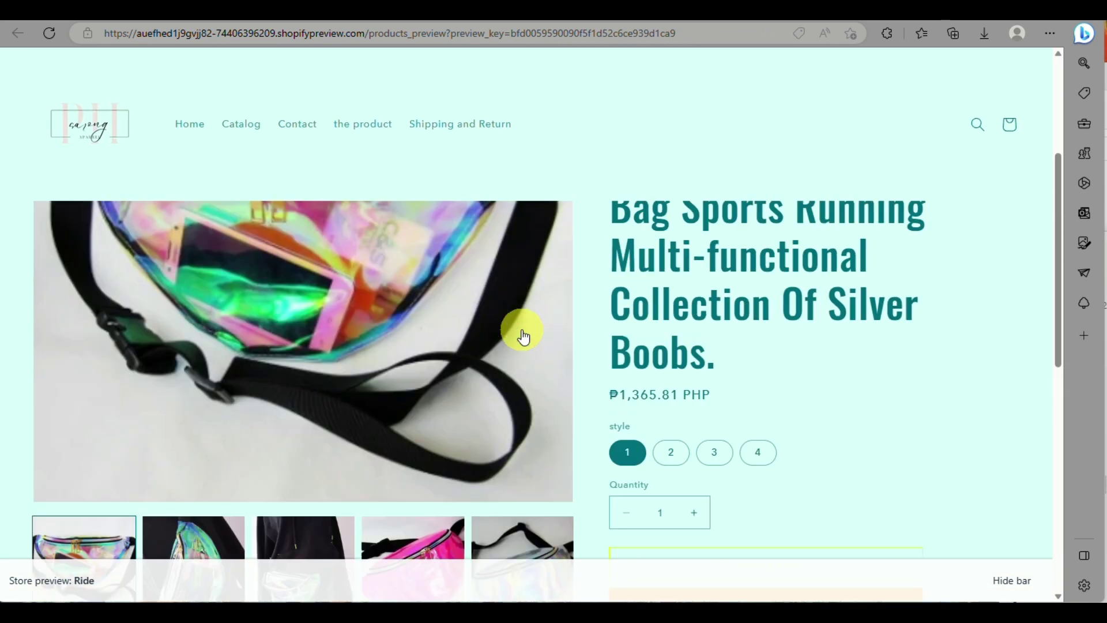
scroll(523, 336, "up", 2)
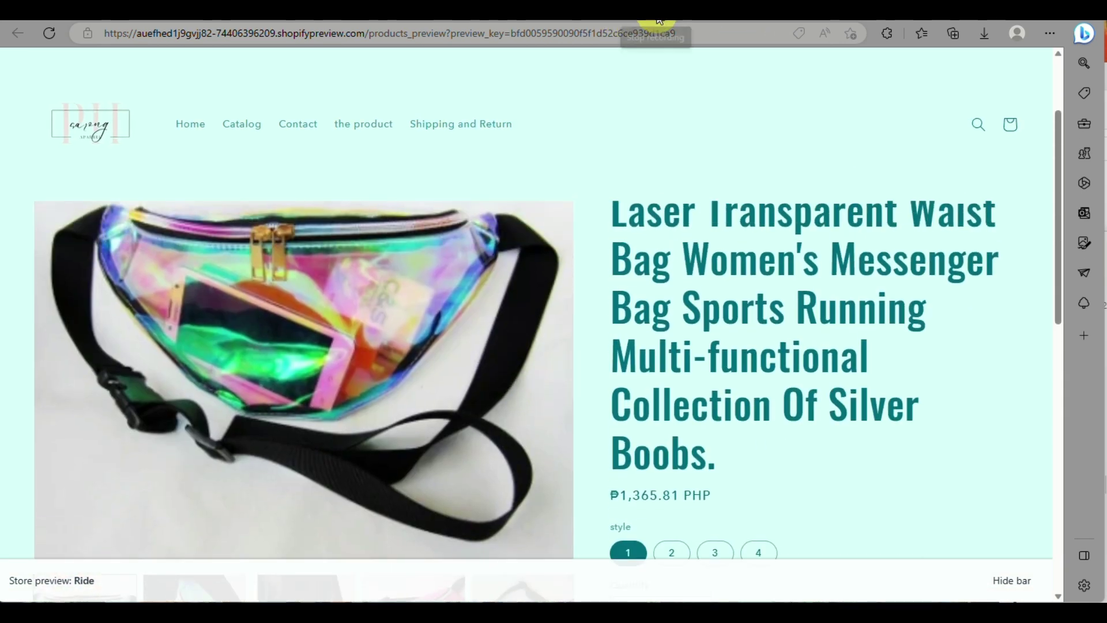